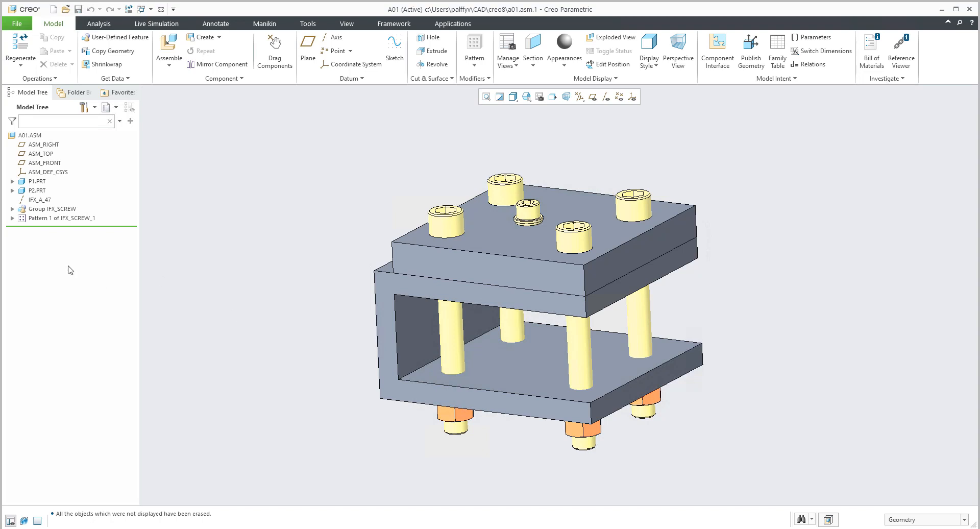
Expand the IFX_SCREW group and highlight its components, from the ISO4762 screw to the ISO4032 nut, in the assembly.
{"action": "left_click", "coordinate": [13, 209]}
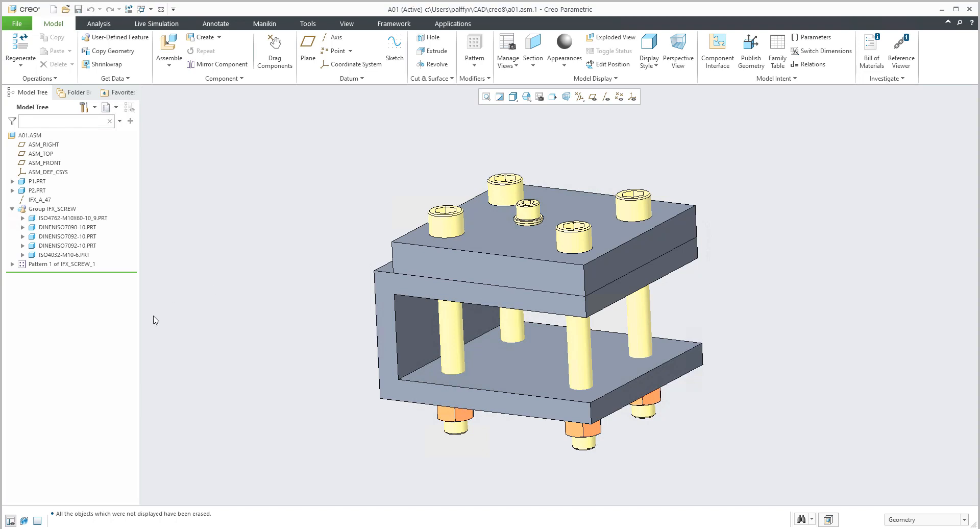
{"action": "left_click", "coordinate": [54, 217]}
{"action": "left_click", "coordinate": [56, 255], "text": "shift"}
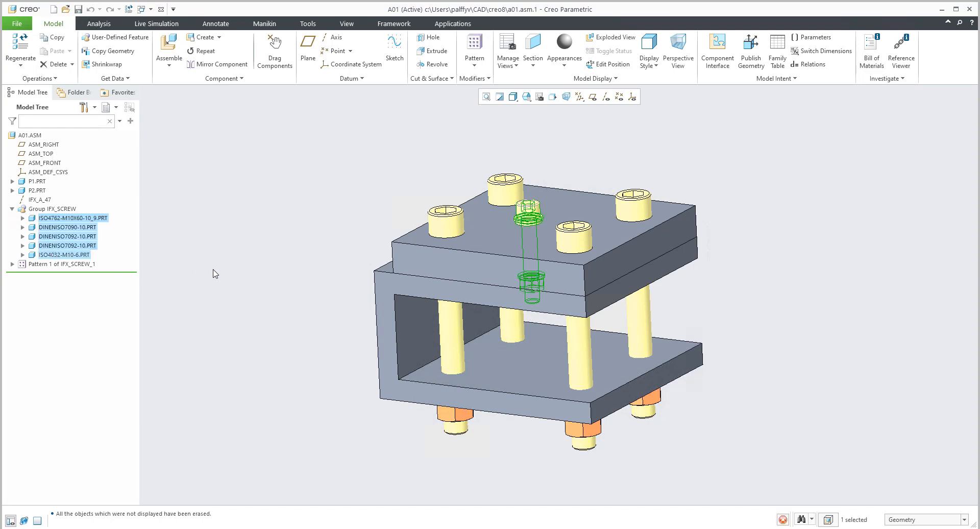
{"action": "left_click", "coordinate": [215, 274]}
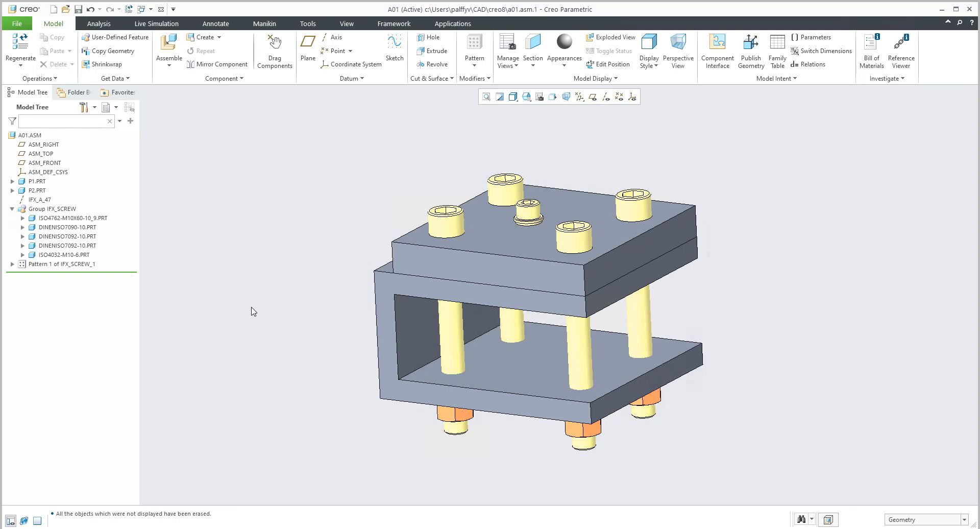
Check all screw fasteners of the assembly and open the definition of the M10 fastener for editing.
{"action": "left_click", "coordinate": [308, 24]}
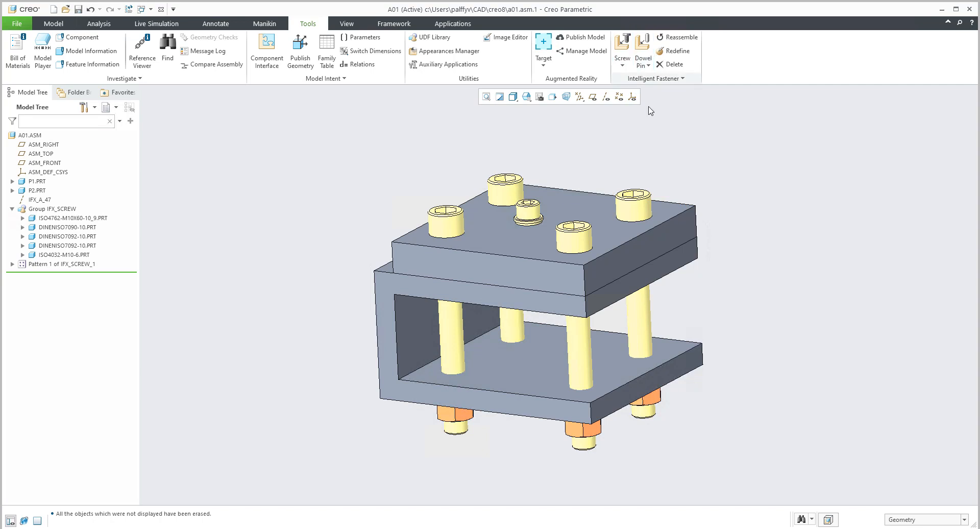
{"action": "left_click", "coordinate": [652, 80]}
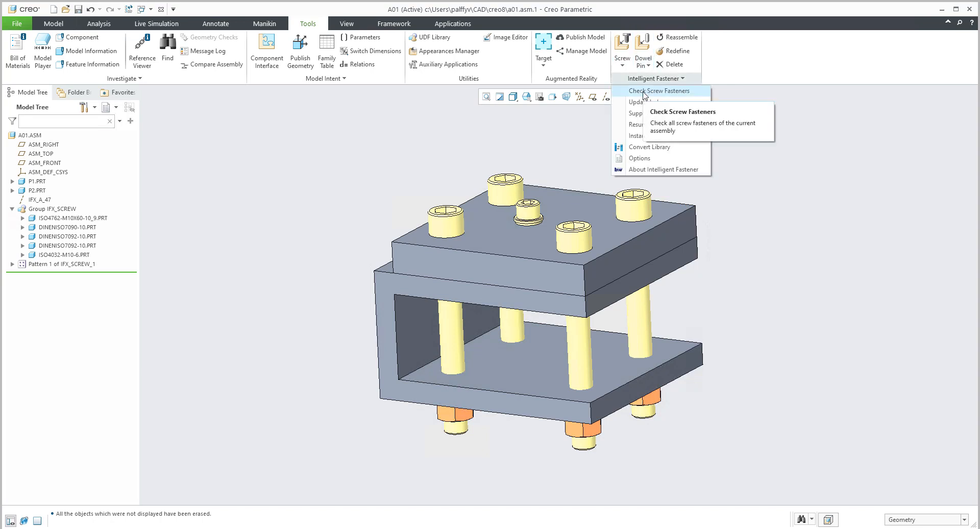
{"action": "left_click", "coordinate": [644, 92]}
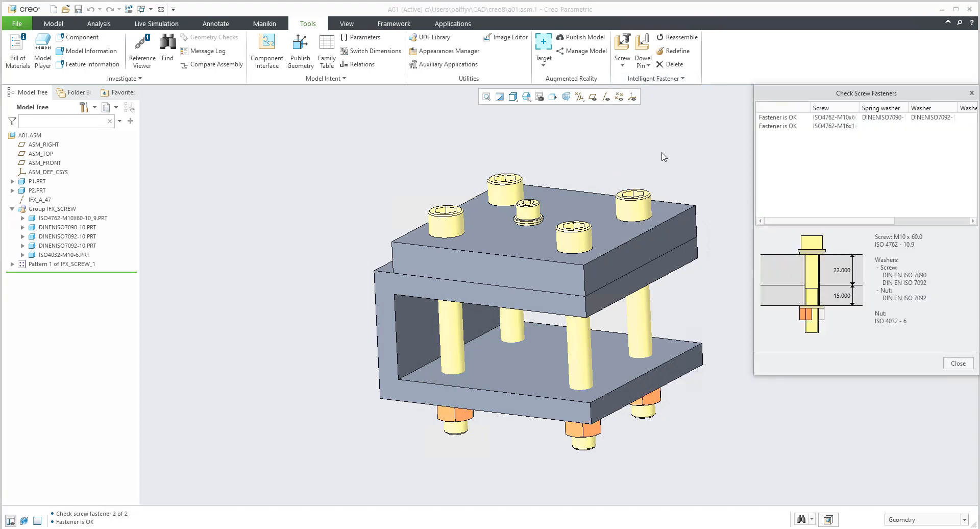
{"action": "double_click", "coordinate": [792, 118]}
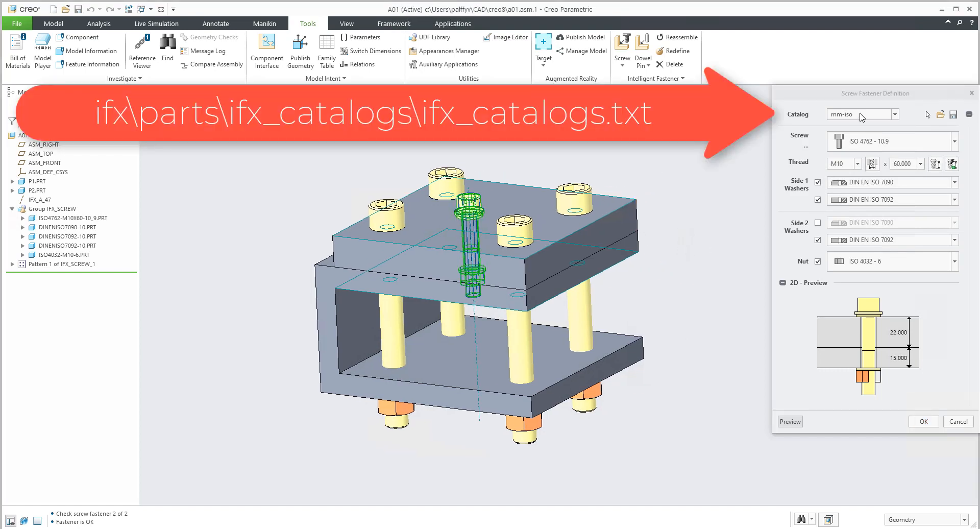
Switch the fastener to the mm-4Kside catalog, using the ISO 4762 - 4K Side screw and the ISO 4032 - 4K Side nut.
{"action": "left_click", "coordinate": [862, 115]}
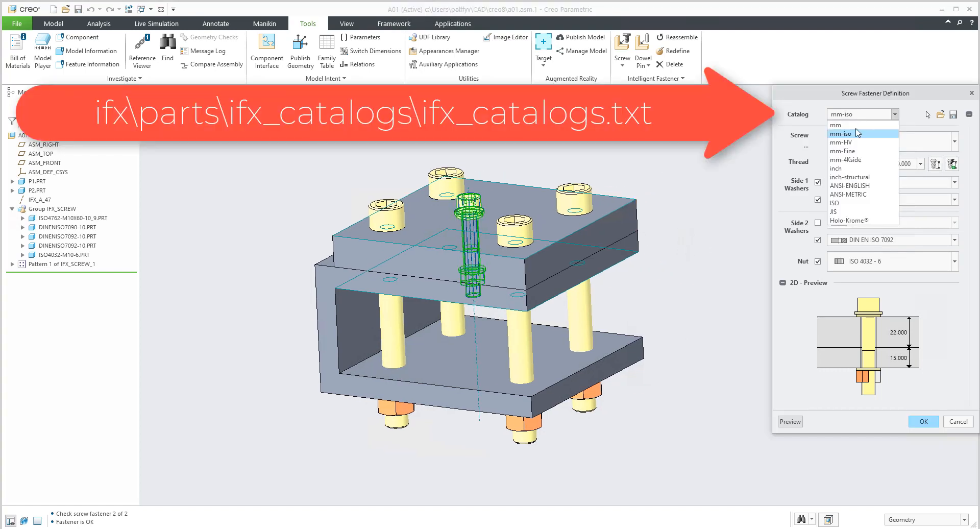
{"action": "left_click", "coordinate": [848, 159]}
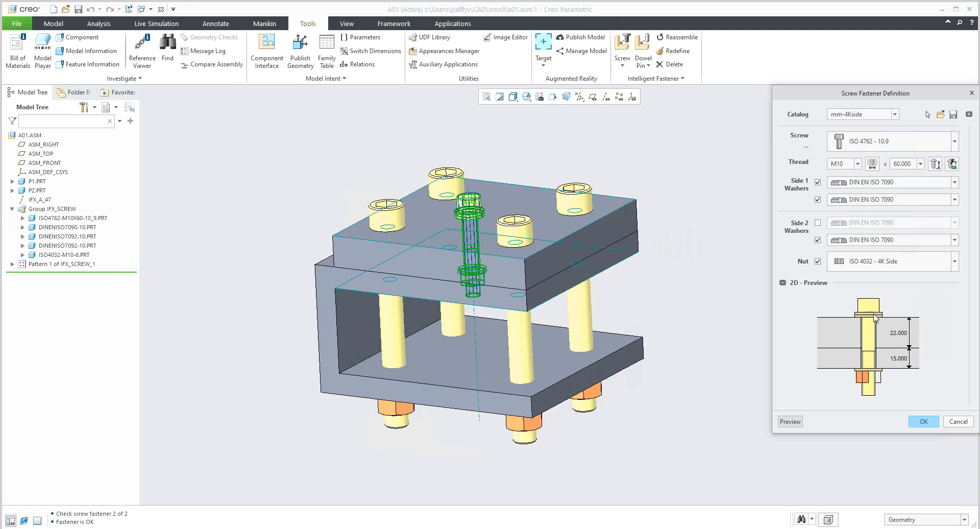
{"action": "left_click", "coordinate": [955, 142]}
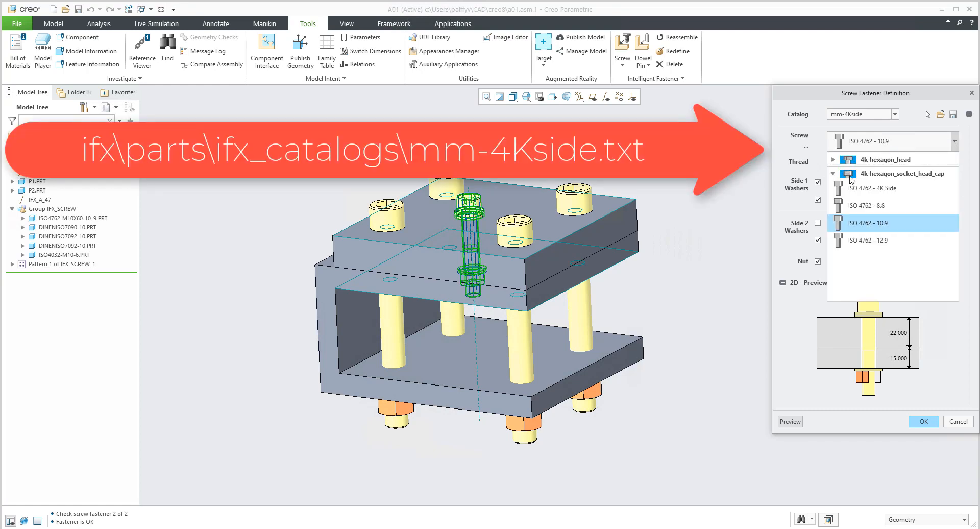
{"action": "left_click", "coordinate": [833, 160]}
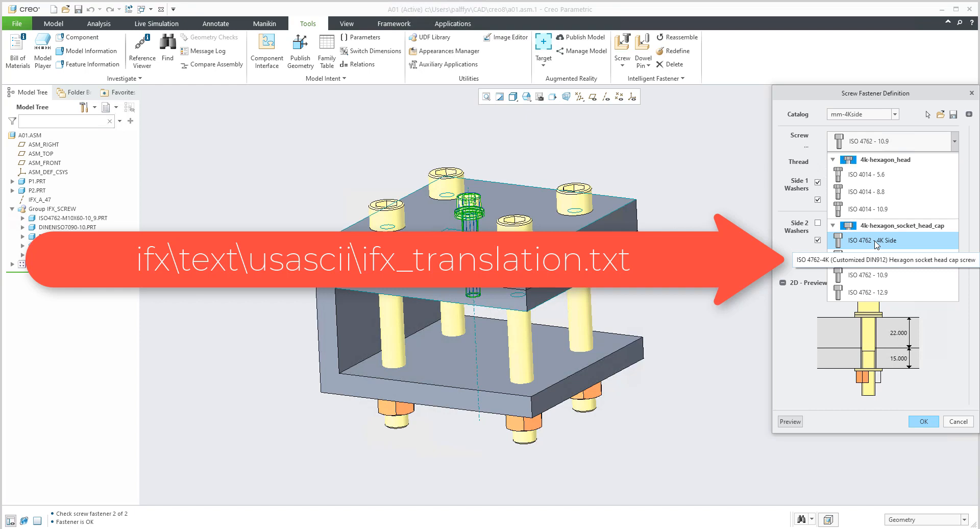
{"action": "left_click", "coordinate": [876, 242]}
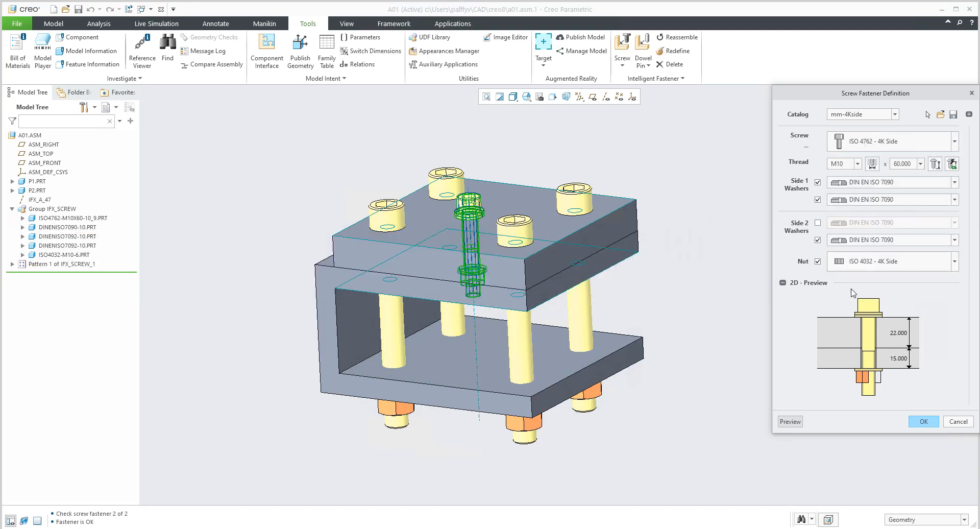
{"action": "left_click", "coordinate": [872, 262]}
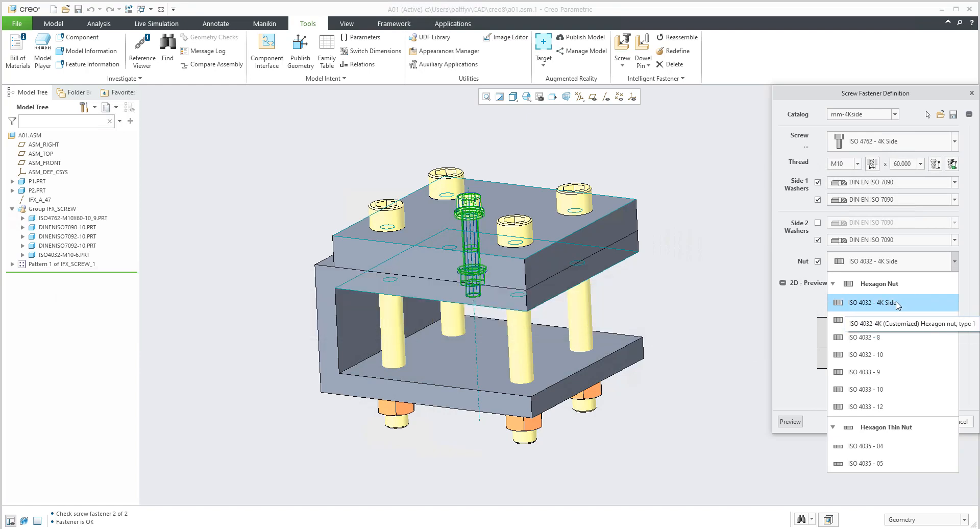
{"action": "left_click", "coordinate": [897, 304]}
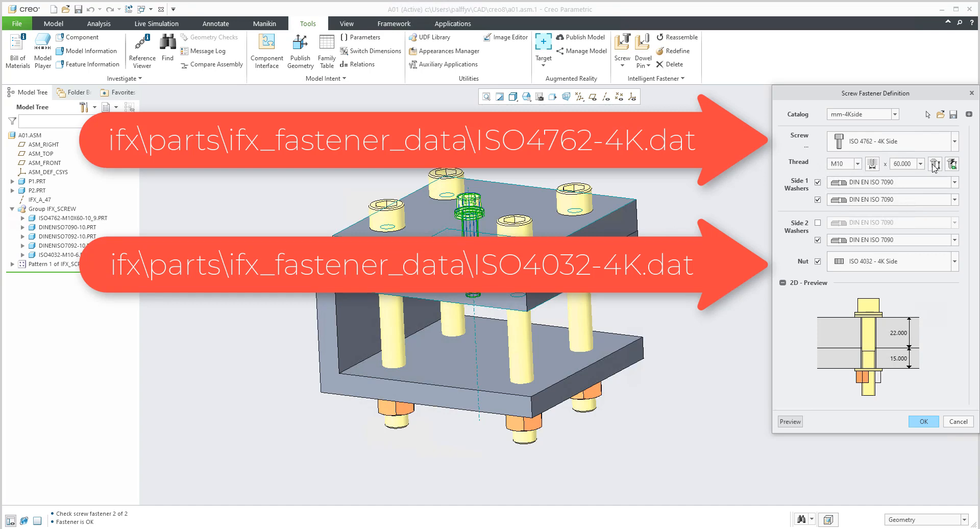
Remove all washers on side 1 and side 2 from the M10 fastener.
{"action": "middle_click_drag", "start_coordinate": [581, 348], "coordinate": [610, 245]}
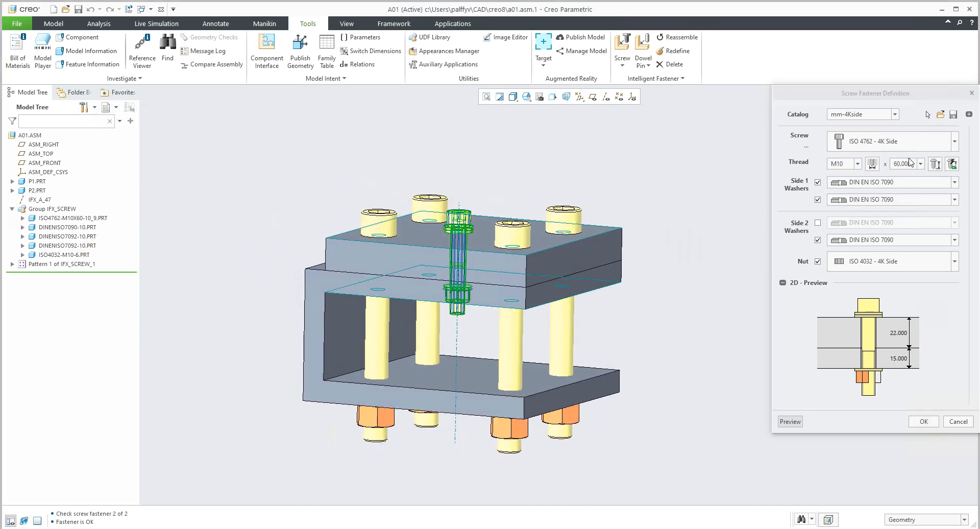
{"action": "left_click", "coordinate": [818, 199]}
{"action": "left_click", "coordinate": [817, 182]}
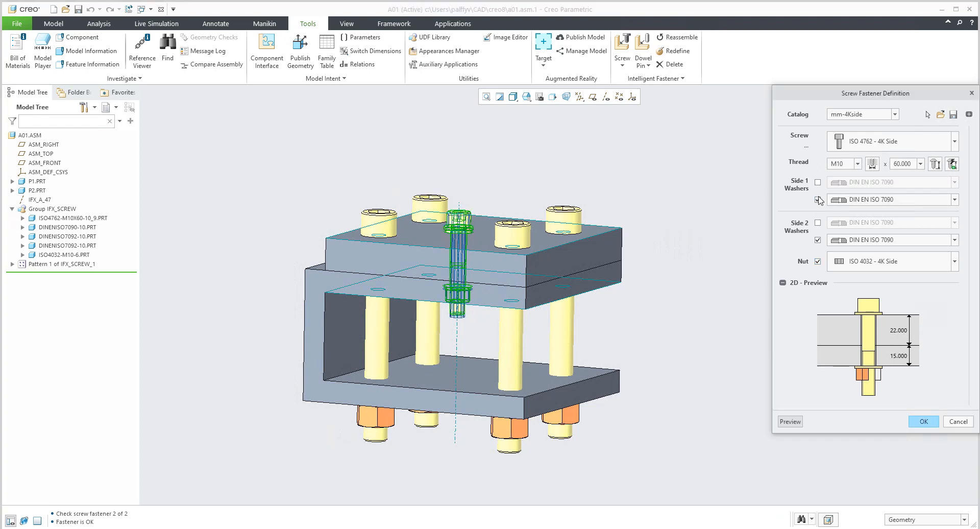
{"action": "left_click", "coordinate": [817, 240]}
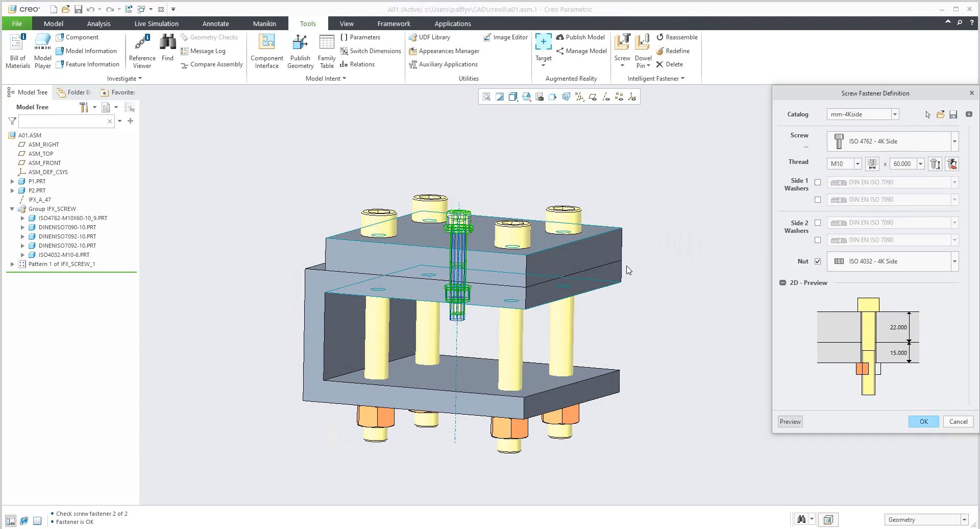
Set the M10 screw's length to 50 mm, apply the fastener definition and finish the fastener check.
{"action": "left_click", "coordinate": [936, 164]}
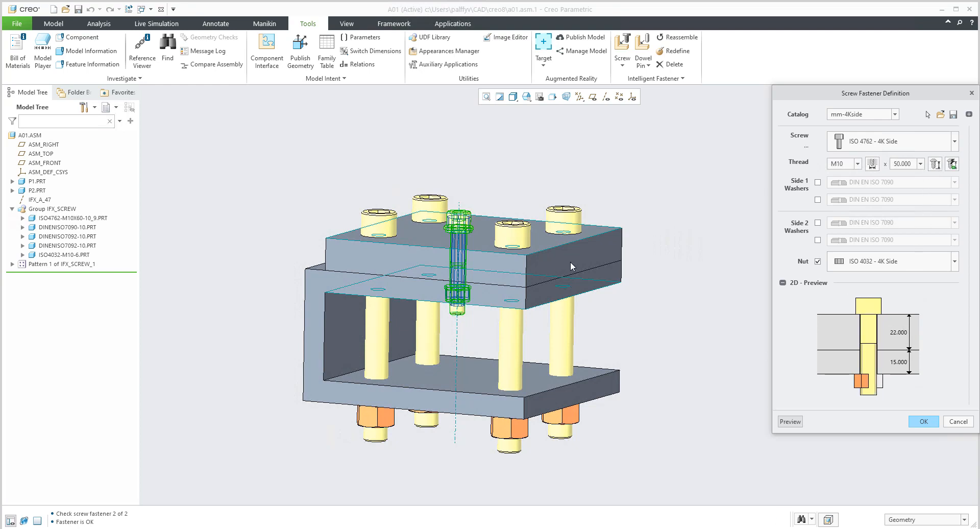
{"action": "middle_click_drag", "start_coordinate": [570, 261], "coordinate": [698, 276]}
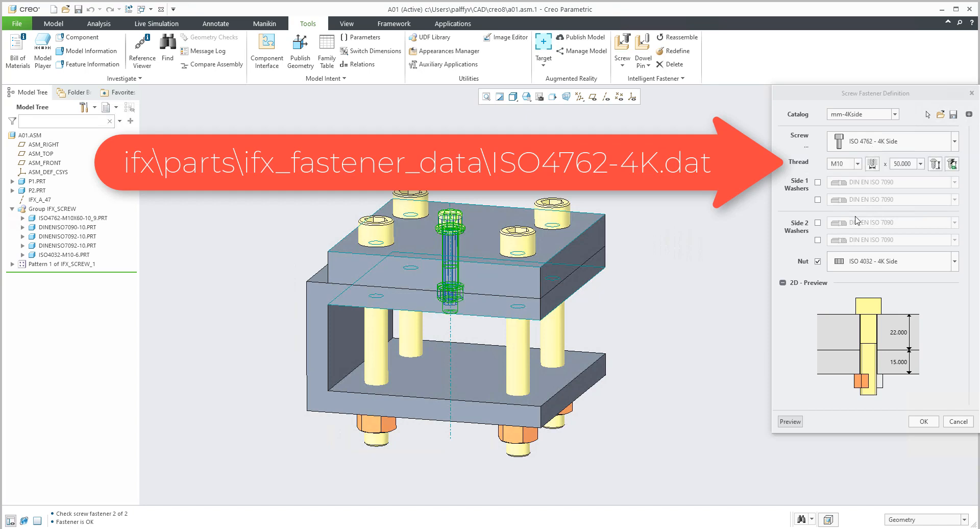
{"action": "left_click", "coordinate": [920, 164]}
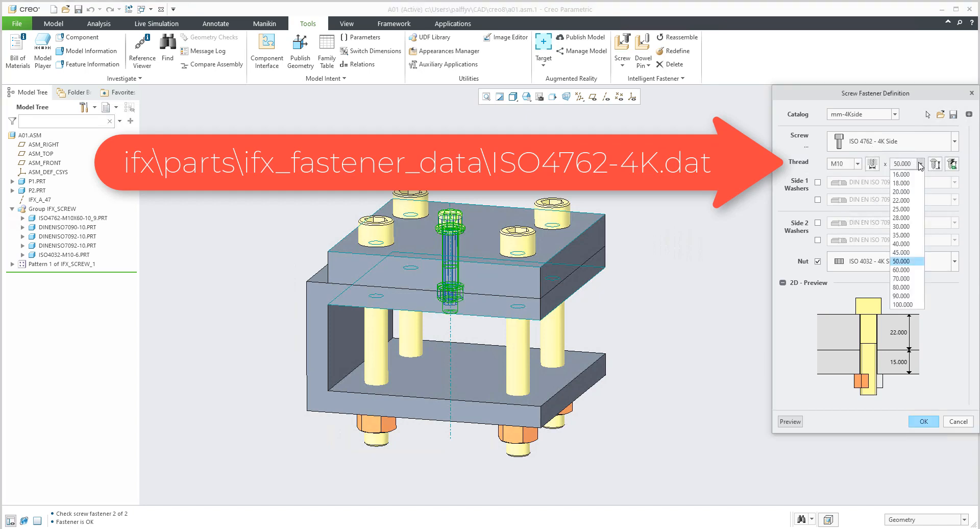
{"action": "left_click", "coordinate": [907, 263]}
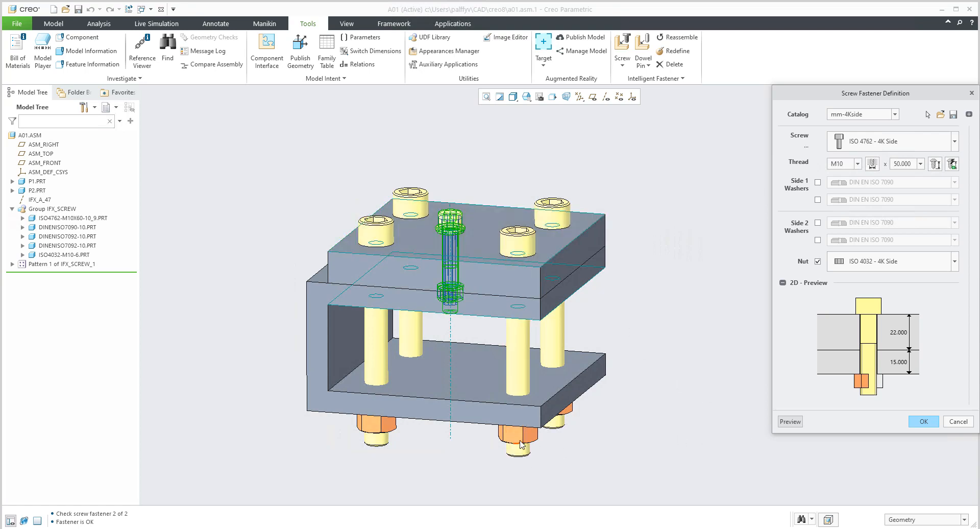
{"action": "left_click", "coordinate": [924, 421]}
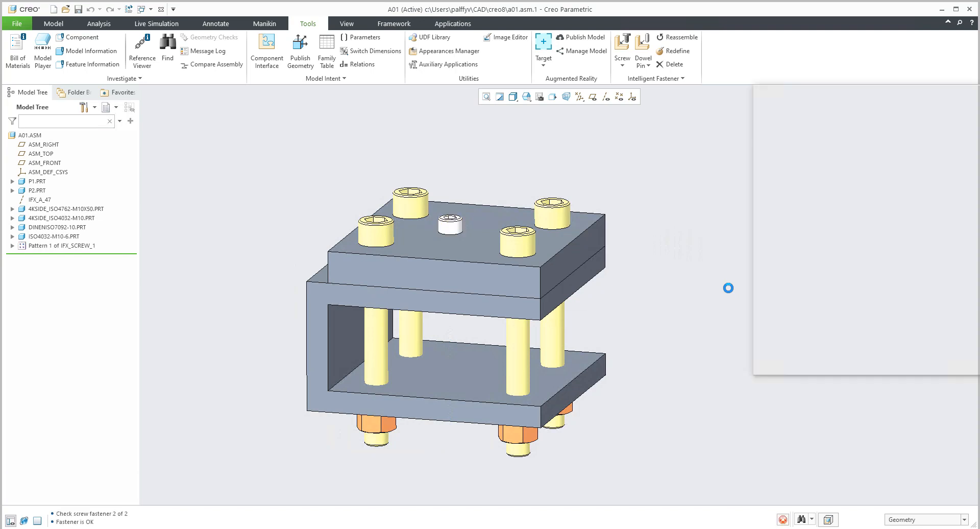
{"action": "left_click", "coordinate": [958, 363]}
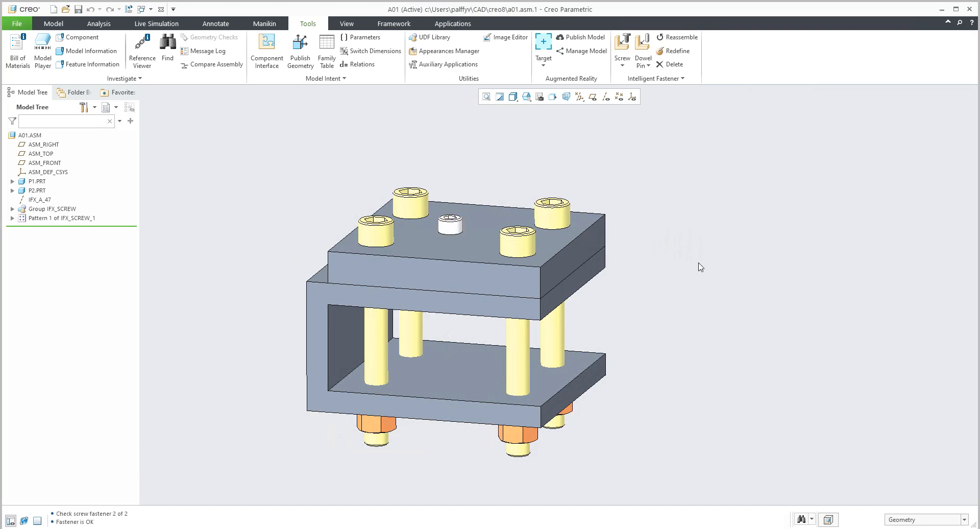
Inspect the replaced M10 screw and nut from above and below, and list the components of the IFX_SCREW group.
{"action": "mouse_move", "coordinate": [474, 254]}
{"action": "middle_mouse_down"}
{"action": "mouse_move", "coordinate": [470, 223]}
{"action": "mouse_move", "coordinate": [460, 255]}
{"action": "middle_mouse_up"}
{"action": "scroll", "coordinate": [472, 251], "scroll_direction": "up", "scroll_amount": 3}
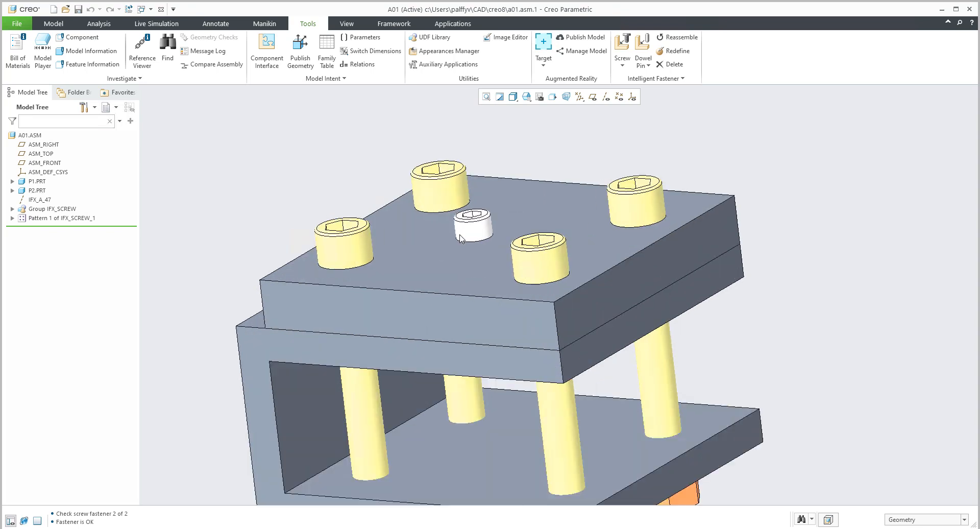
{"action": "scroll", "coordinate": [474, 249], "scroll_direction": "down", "scroll_amount": 3}
{"action": "middle_click_drag", "start_coordinate": [478, 209], "coordinate": [483, 355]}
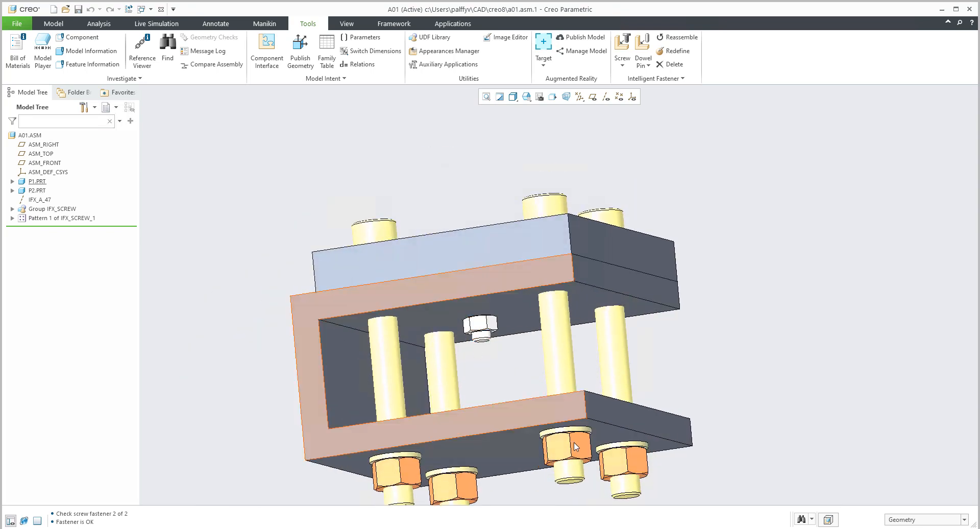
{"action": "left_click", "coordinate": [12, 209]}
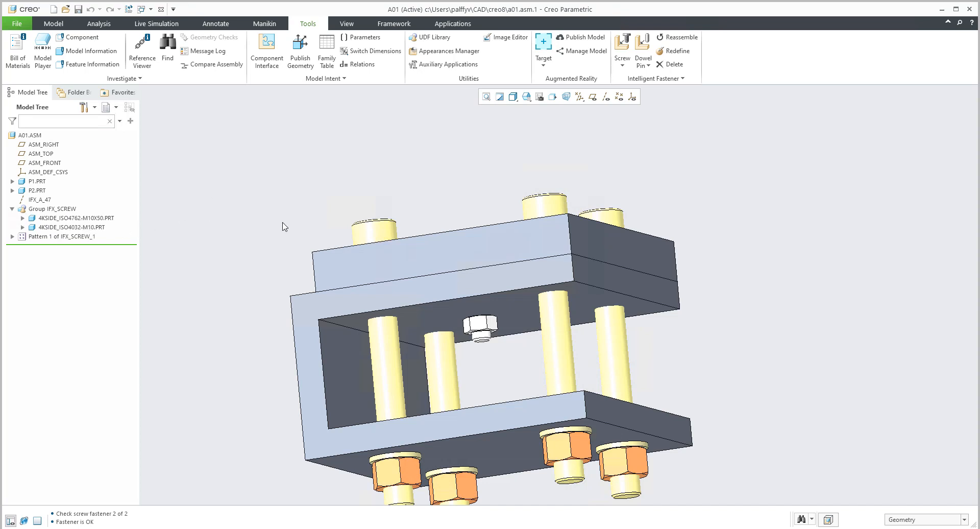
{"action": "middle_click_drag", "start_coordinate": [490, 247], "coordinate": [480, 303]}
{"action": "scroll", "coordinate": [439, 307], "scroll_direction": "up", "scroll_amount": 2}
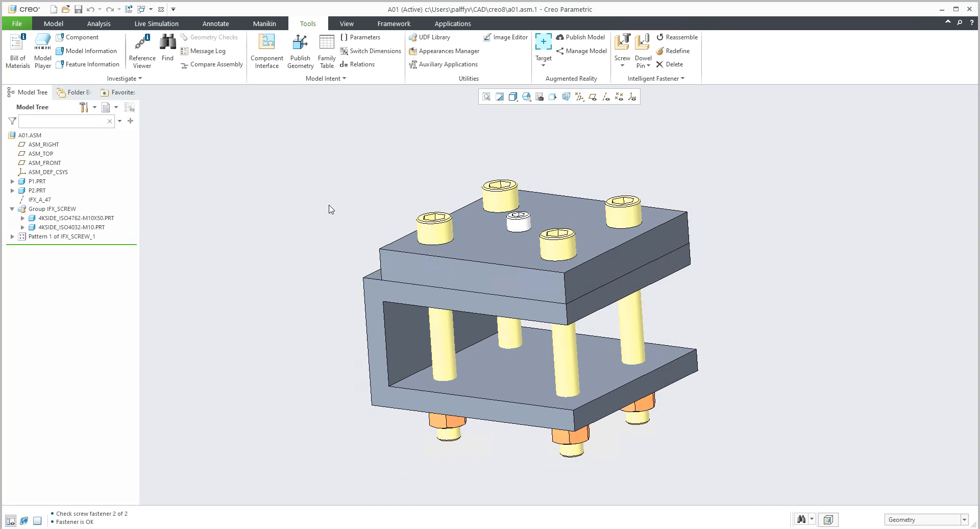
Switch to File Explorer to view the ifx\parts folder of the Creo 8.0.0.0 installation, and put it away again.
{"action": "left_click", "coordinate": [65, 525]}
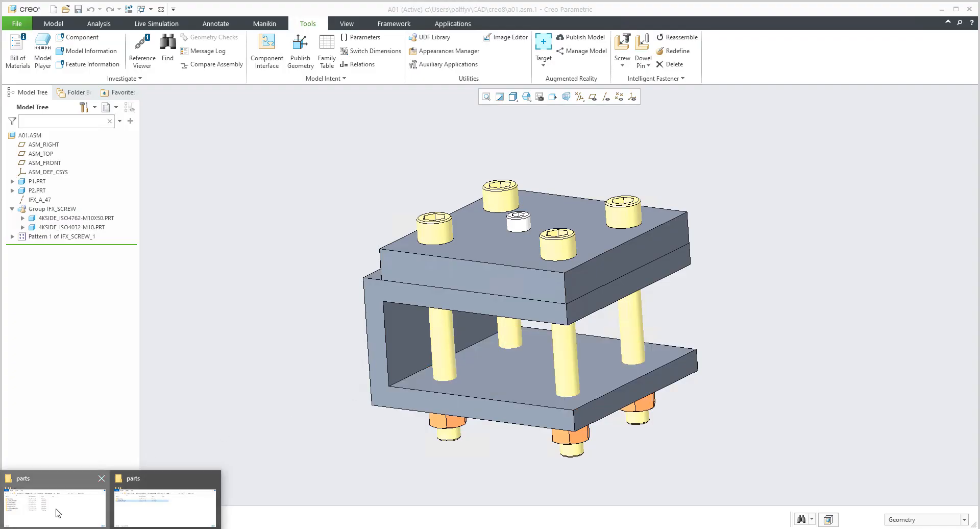
{"action": "left_click", "coordinate": [57, 513]}
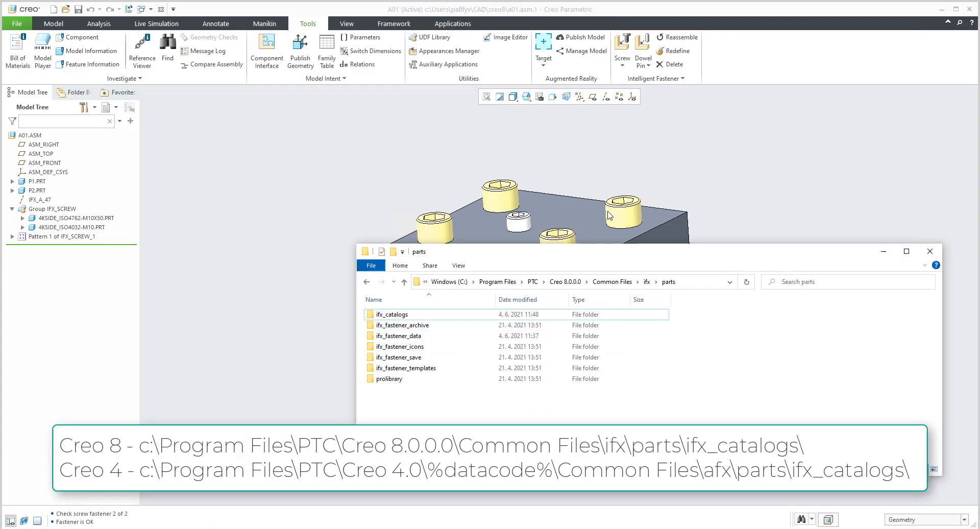
{"action": "left_click_drag", "start_coordinate": [592, 251], "coordinate": [672, 150]}
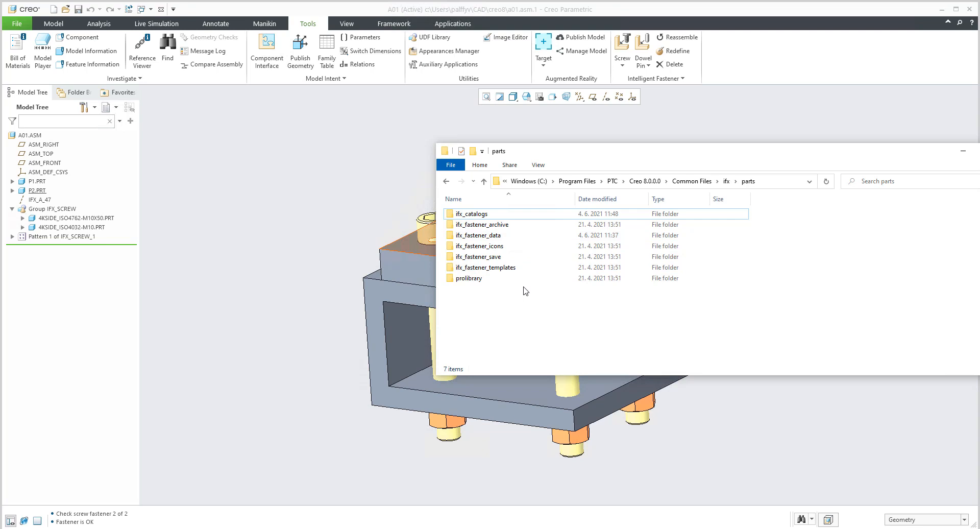
{"action": "left_click_drag", "start_coordinate": [810, 159], "coordinate": [663, 157]}
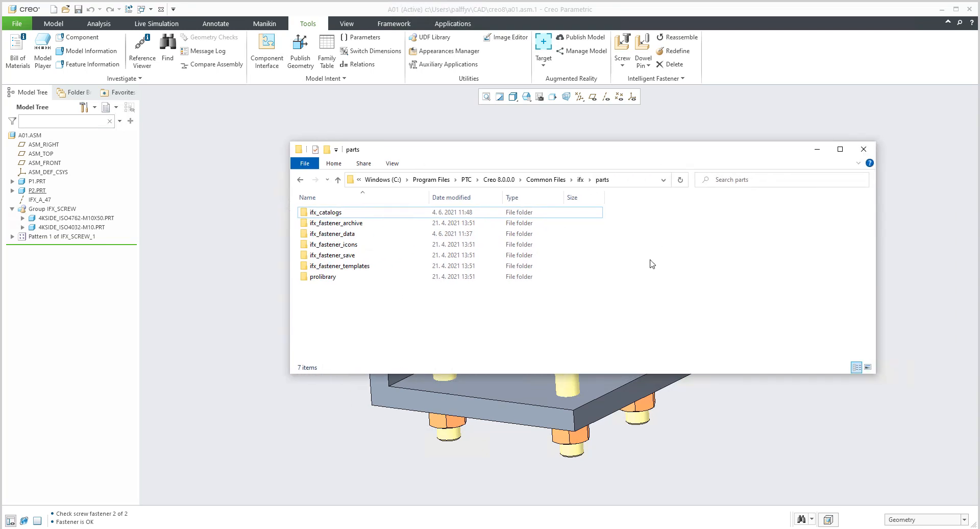
{"action": "left_click", "coordinate": [817, 149]}
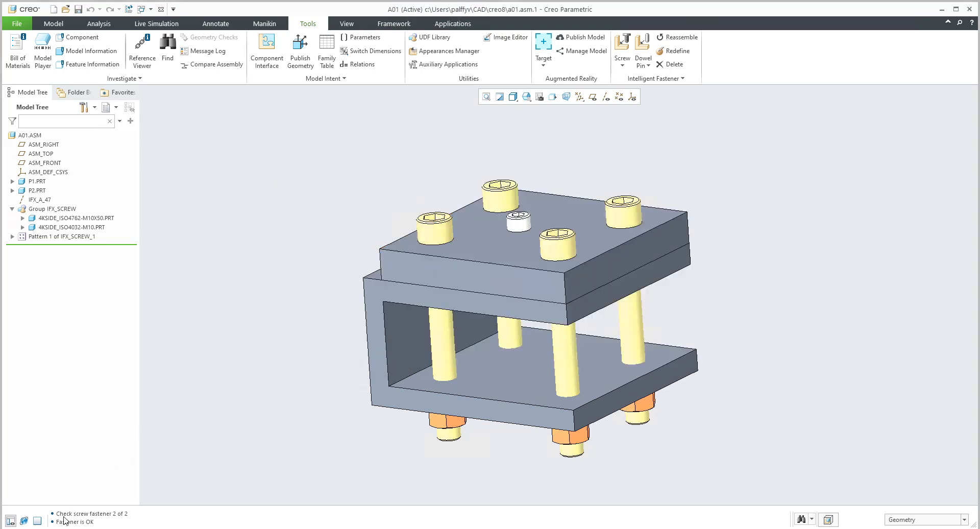
Switch to the custom library's source\ifx\parts folder in File Explorer and open its ifx_catalogs subfolder.
{"action": "mouse_move", "coordinate": [65, 523]}
{"action": "left_click", "coordinate": [170, 509]}
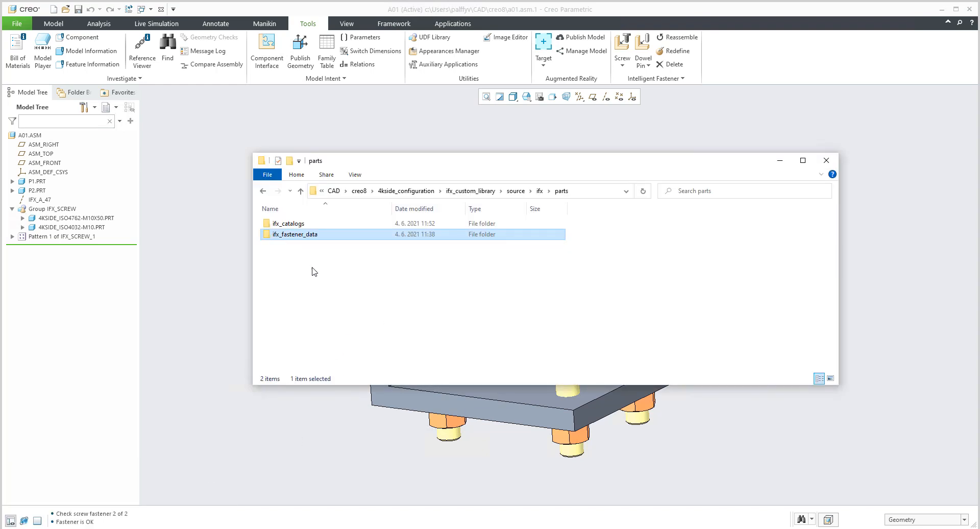
{"action": "double_click", "coordinate": [280, 224]}
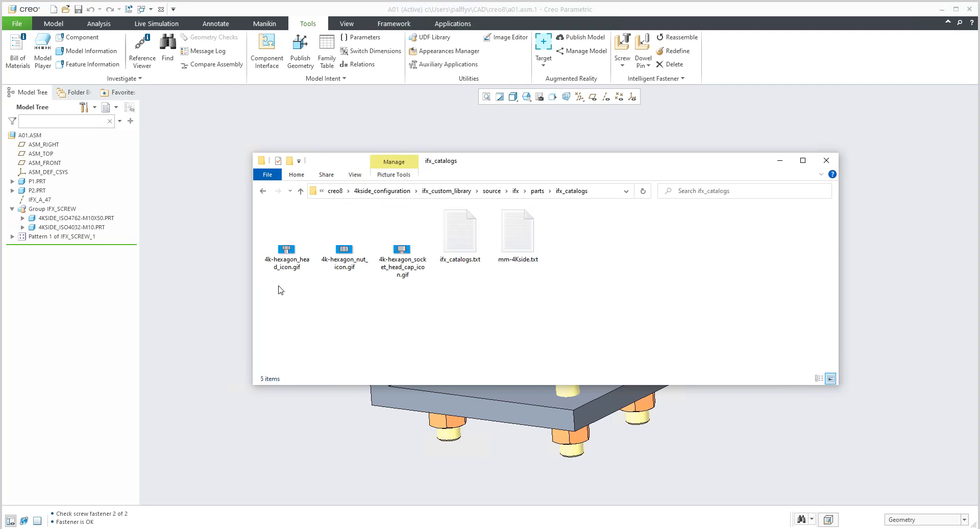
{"action": "left_click_drag", "start_coordinate": [485, 164], "coordinate": [612, 176]}
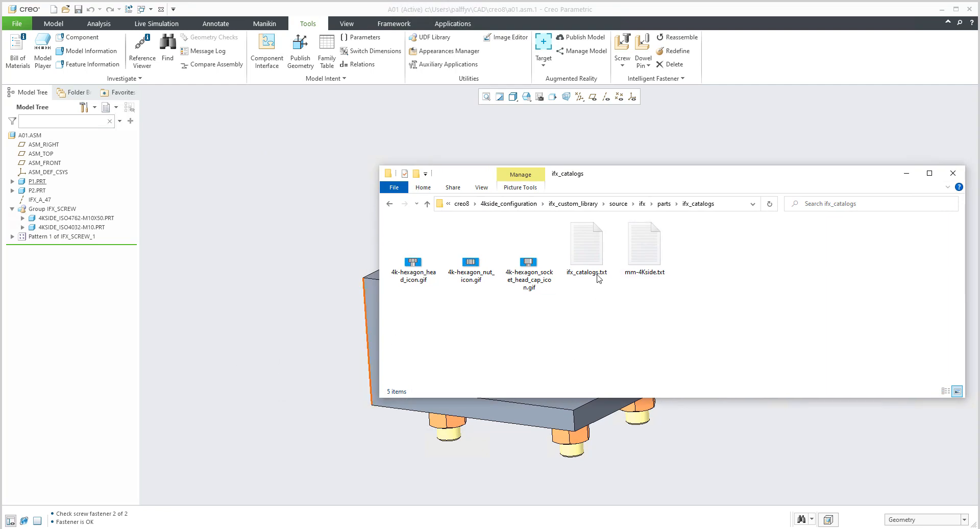
Open ifx_catalogs.txt from the custom library, highlight the mm-4Kside entry under #screws, and close the file.
{"action": "left_click", "coordinate": [592, 241]}
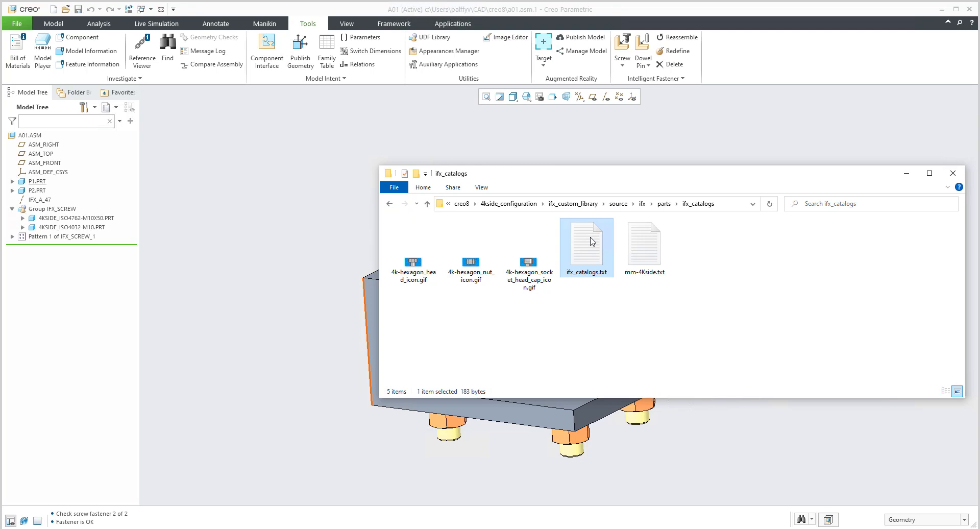
{"action": "double_click", "coordinate": [592, 241]}
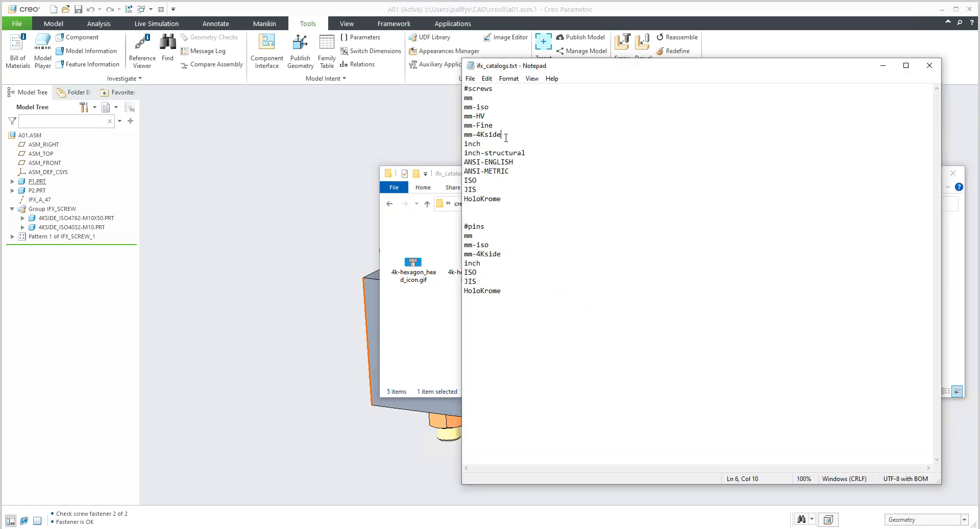
{"action": "key", "text": "shift+Left"}
{"action": "key", "text": "shift+Left"}
{"action": "key", "text": "shift+Left"}
{"action": "key", "text": "shift+Left"}
{"action": "key", "text": "shift+Left"}
{"action": "key", "text": "shift+Left"}
{"action": "key", "text": "shift+Left"}
{"action": "key", "text": "shift+Left"}
{"action": "key", "text": "shift+Left"}
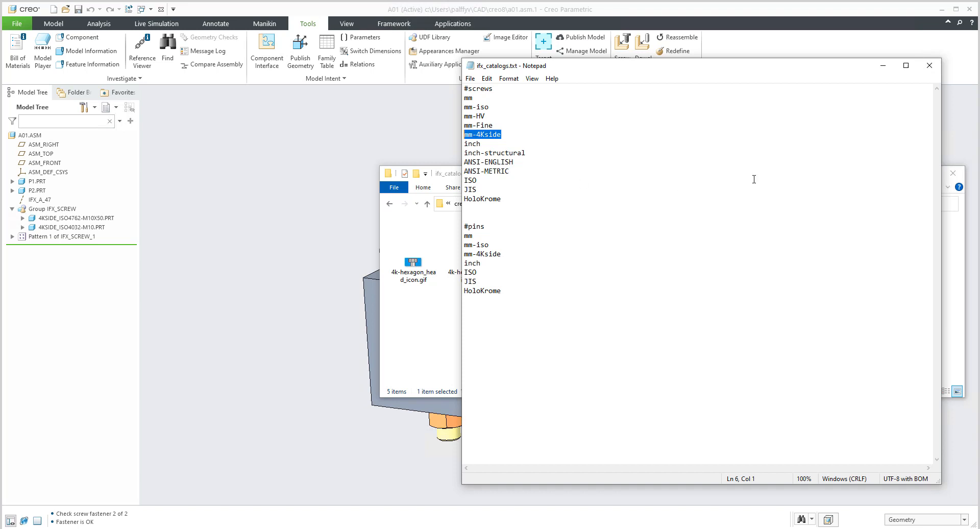
{"action": "left_click", "coordinate": [929, 66]}
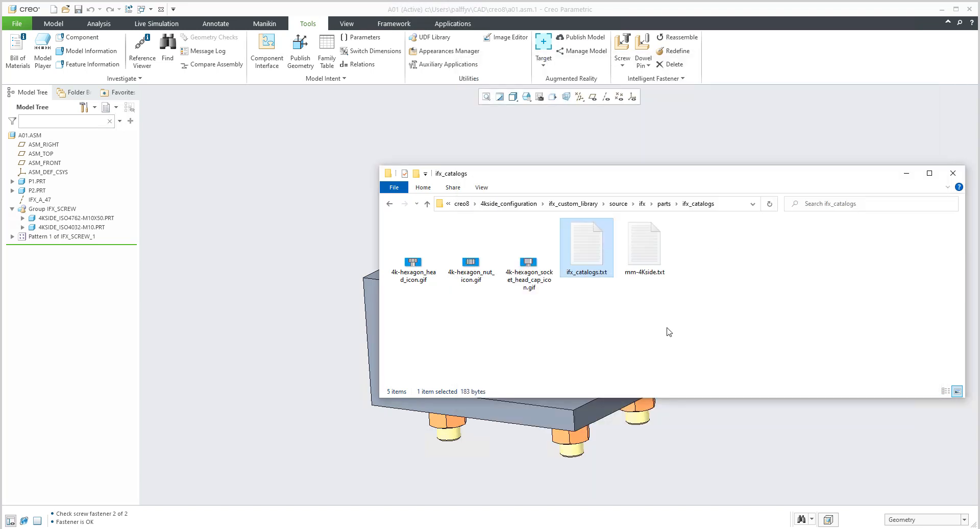
Switch to the File Explorer window of the Creo 8.0.0.0 installation and browse its ifx\parts\ifx_catalogs folder.
{"action": "left_click", "coordinate": [638, 247]}
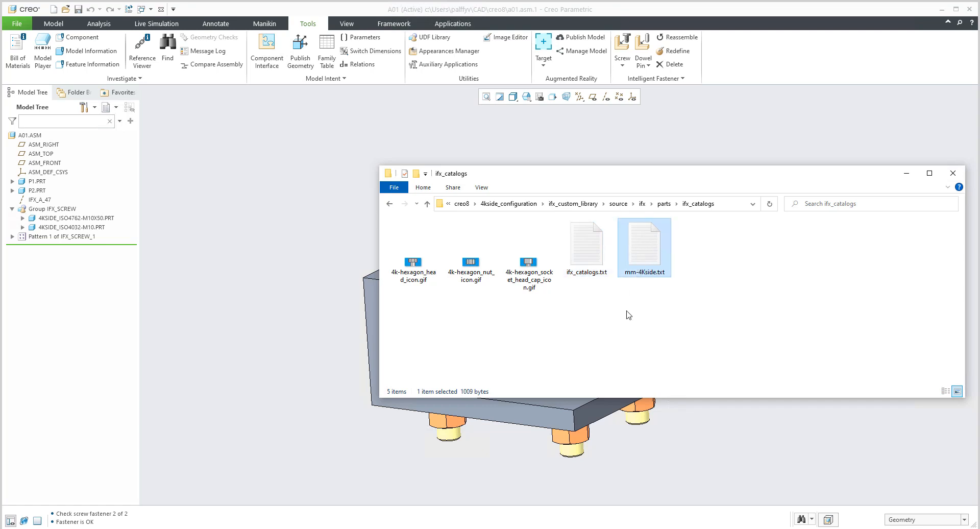
{"action": "mouse_move", "coordinate": [100, 477]}
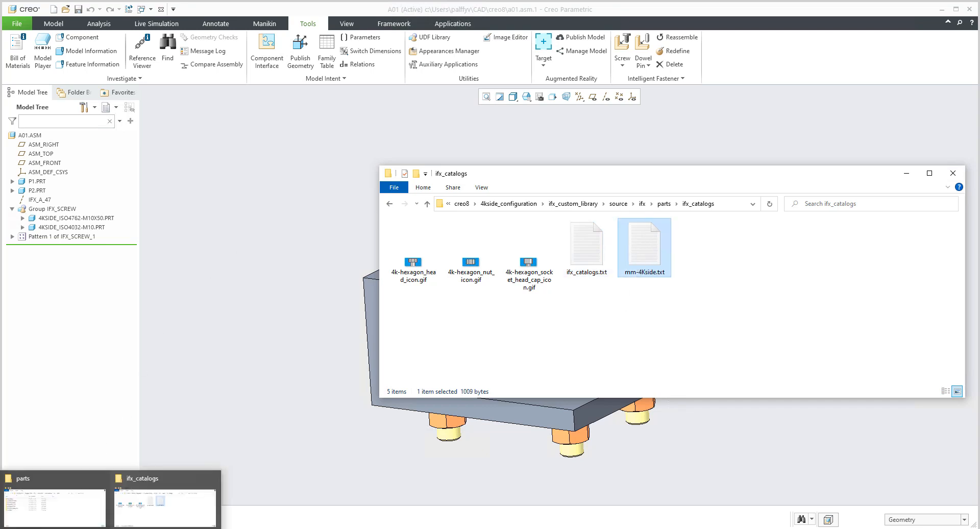
{"action": "left_click", "coordinate": [74, 498]}
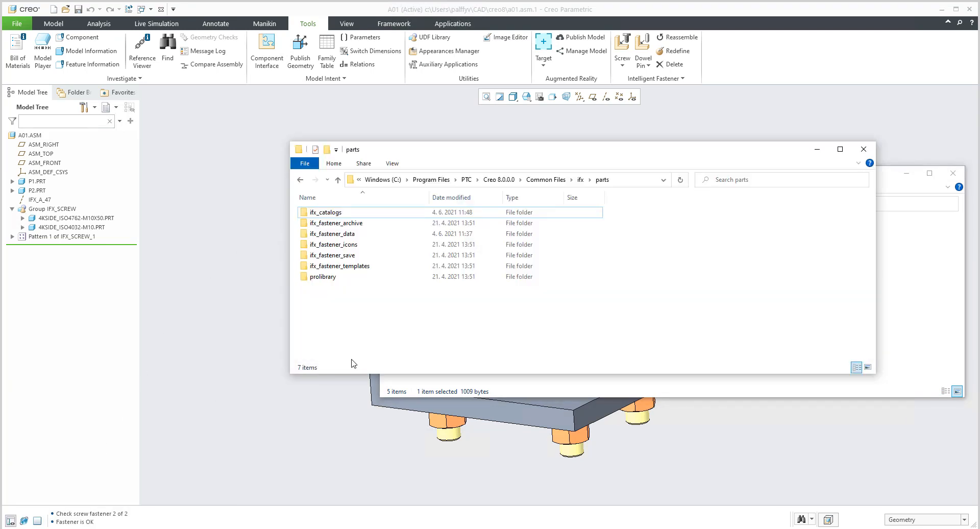
{"action": "double_click", "coordinate": [332, 214]}
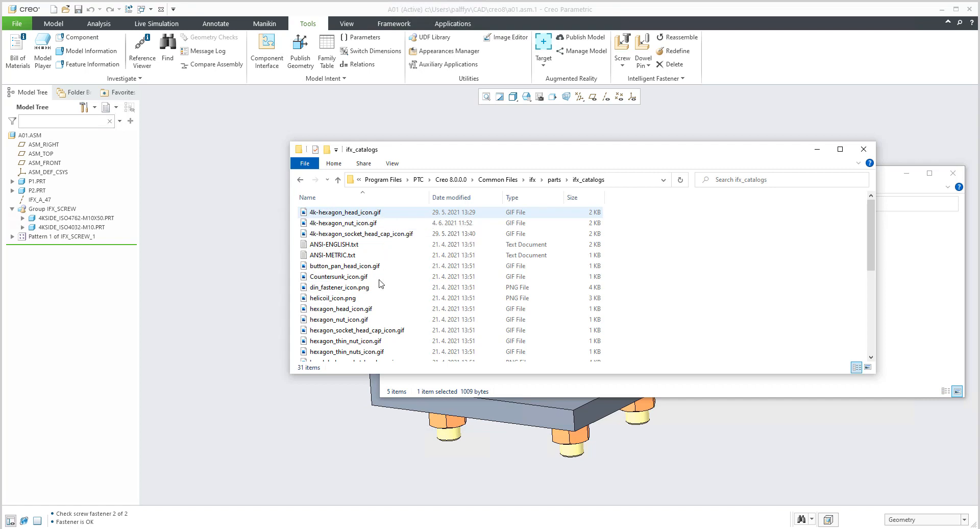
{"action": "scroll", "coordinate": [361, 271], "scroll_direction": "down", "scroll_amount": 3}
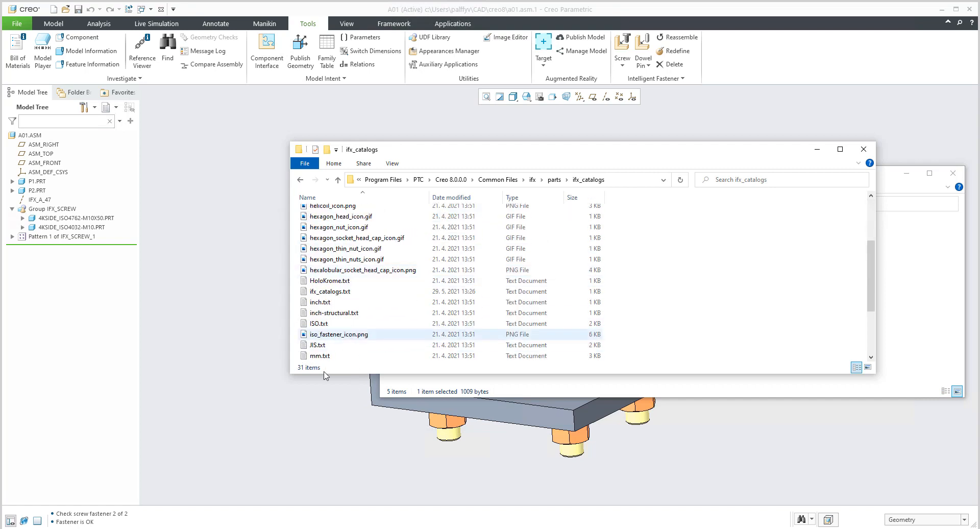
View the fastener entries in the installation's mm.txt catalog, close it and return to the custom library's ifx_catalogs folder.
{"action": "left_click", "coordinate": [317, 357]}
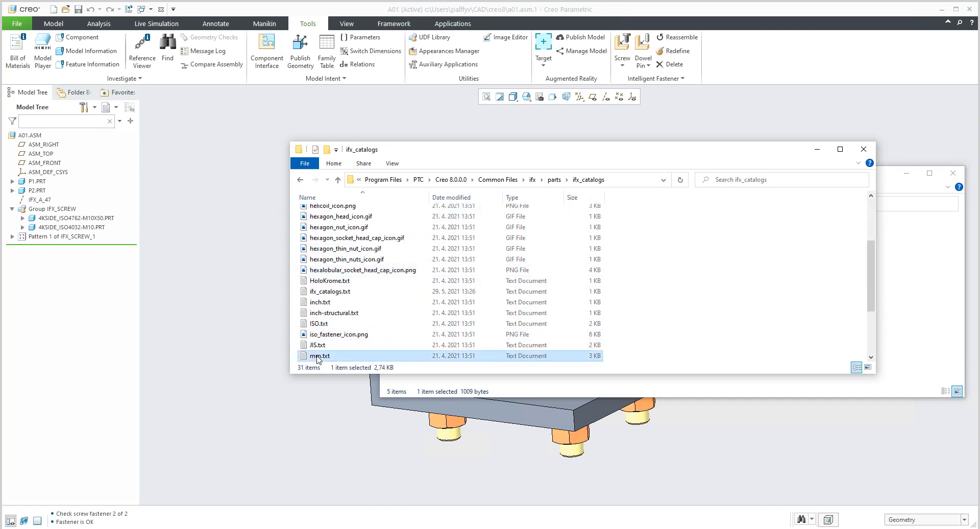
{"action": "double_click", "coordinate": [317, 356]}
{"action": "scroll", "coordinate": [550, 447], "scroll_direction": "down", "scroll_amount": 5}
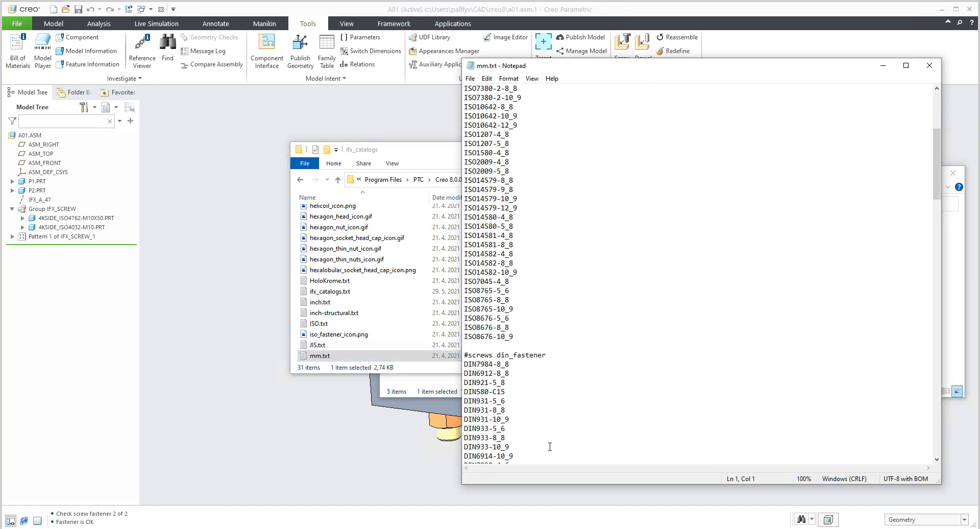
{"action": "scroll", "coordinate": [549, 446], "scroll_direction": "up", "scroll_amount": 4}
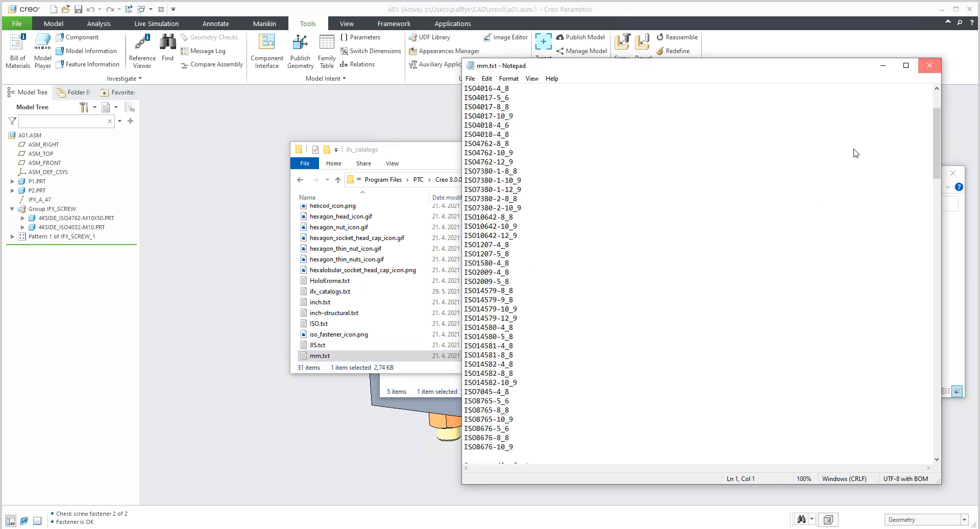
{"action": "key", "text": "alt+F4"}
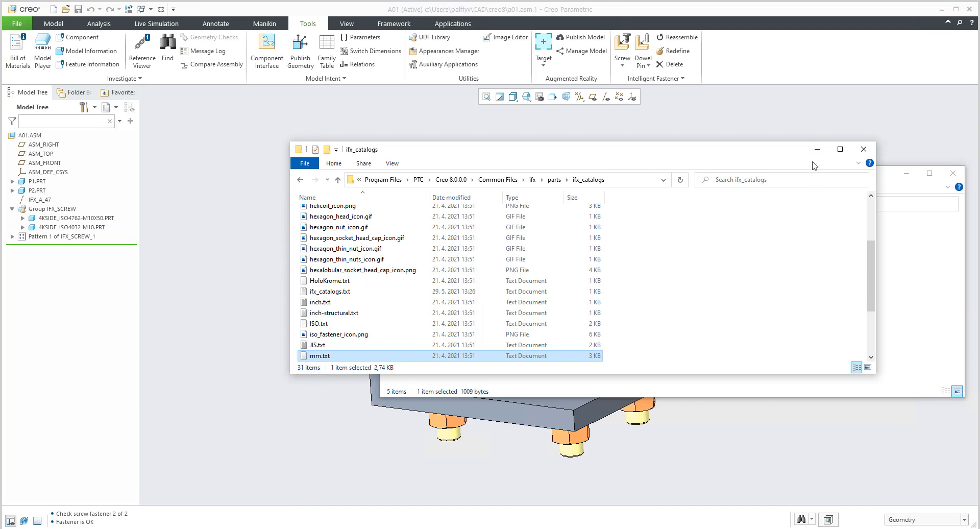
{"action": "left_click", "coordinate": [817, 149]}
{"action": "left_click", "coordinate": [608, 339]}
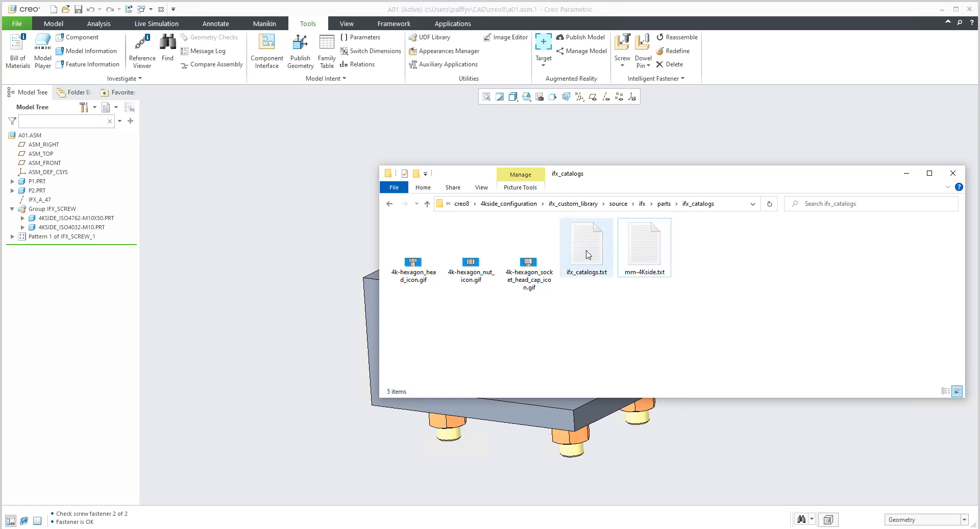
Open mm-4Kside.txt, highlight the washer entries and the #collapsed keyword of the first screw group, and move the text window aside.
{"action": "double_click", "coordinate": [643, 238]}
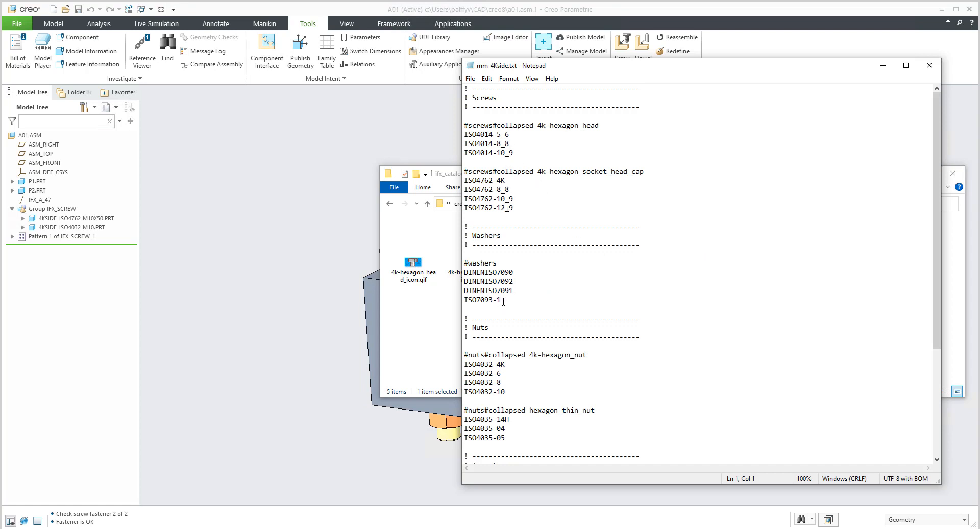
{"action": "left_click_drag", "start_coordinate": [501, 301], "coordinate": [455, 271]}
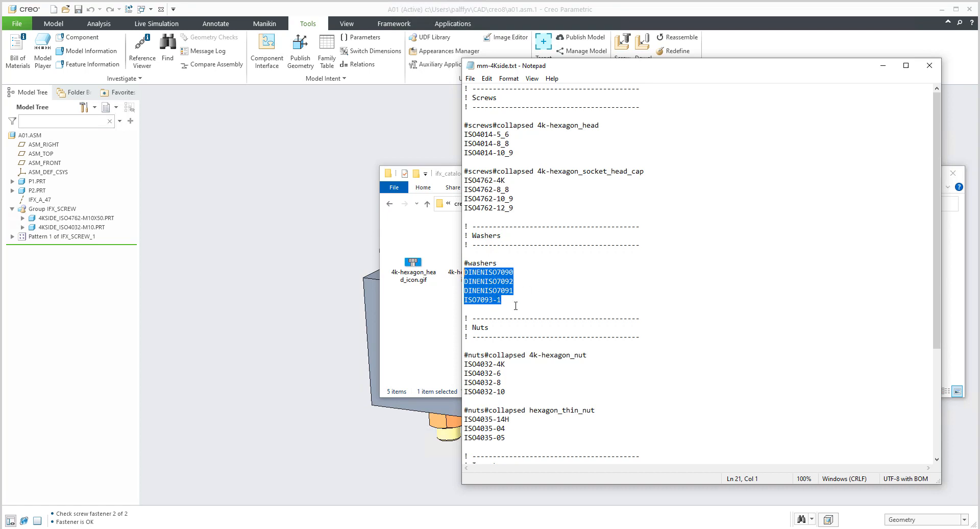
{"action": "left_click", "coordinate": [539, 281]}
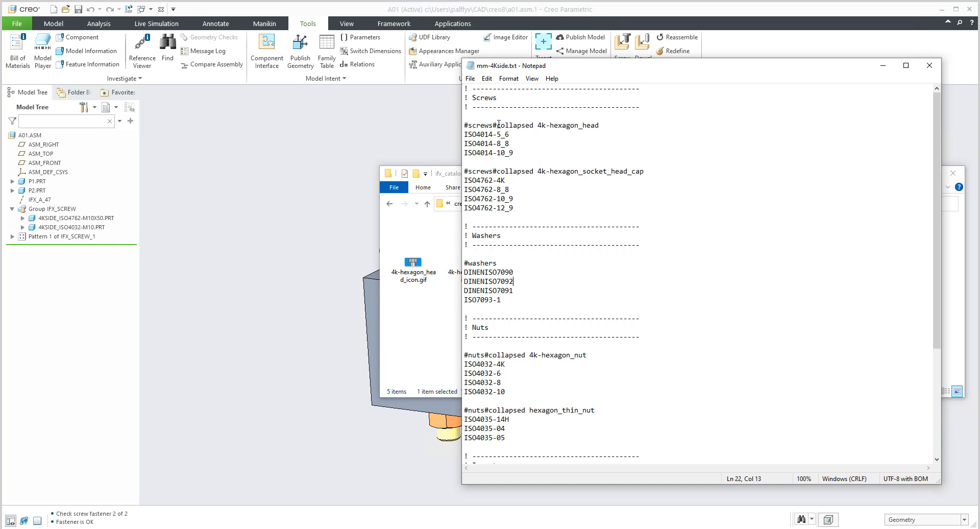
{"action": "left_click_drag", "start_coordinate": [497, 125], "coordinate": [533, 125]}
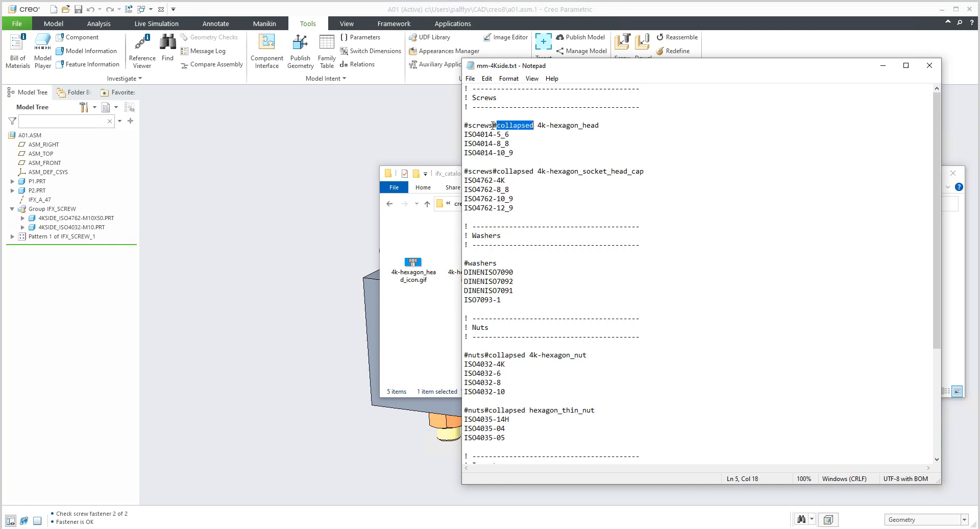
{"action": "left_click_drag", "start_coordinate": [493, 125], "coordinate": [536, 124]}
{"action": "left_click_drag", "start_coordinate": [501, 71], "coordinate": [310, 111]}
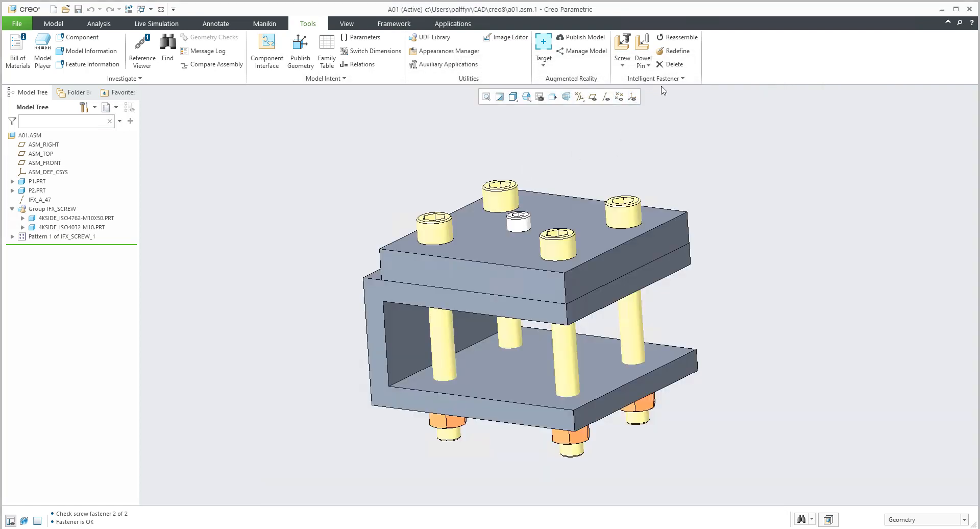
In Creo, open the M10 fastener's definition through the screw fastener check and toggle both 4k screw groups in the screw list.
{"action": "left_click", "coordinate": [660, 78]}
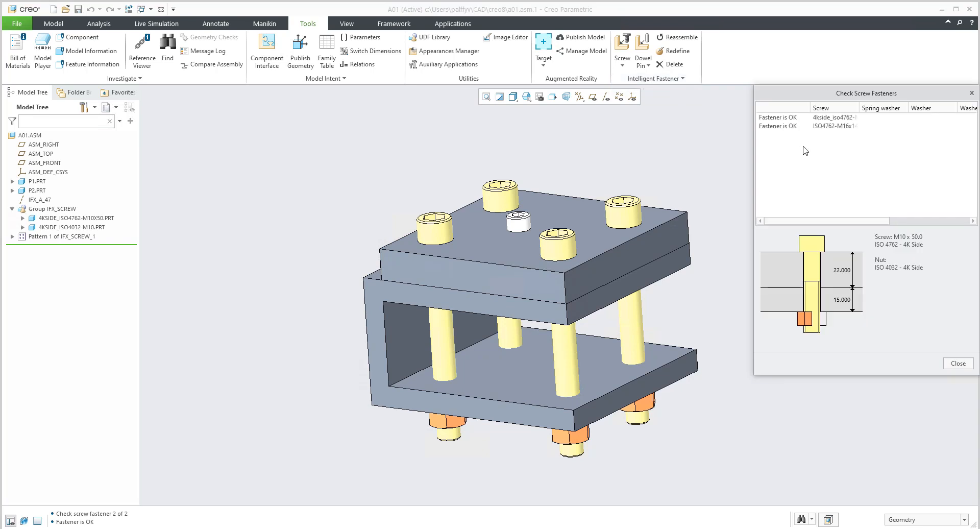
{"action": "double_click", "coordinate": [777, 117]}
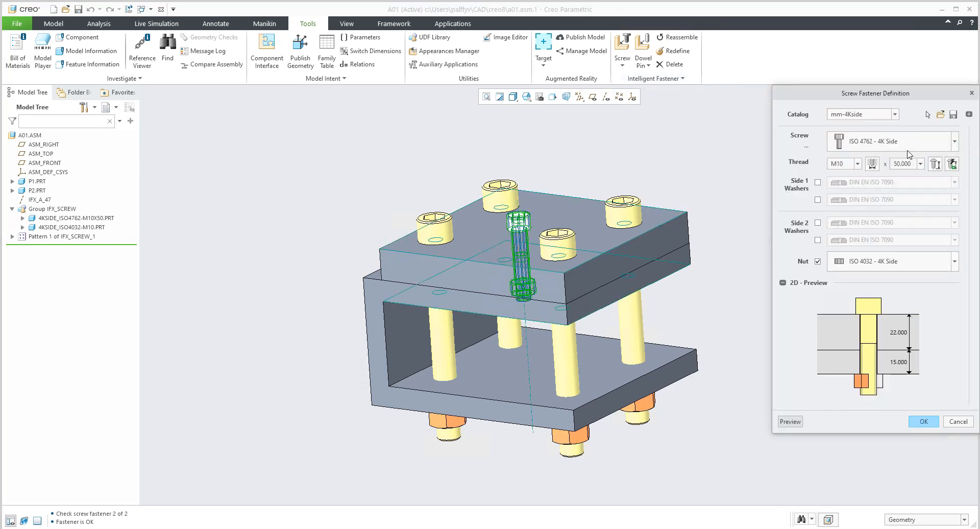
{"action": "left_click", "coordinate": [955, 143]}
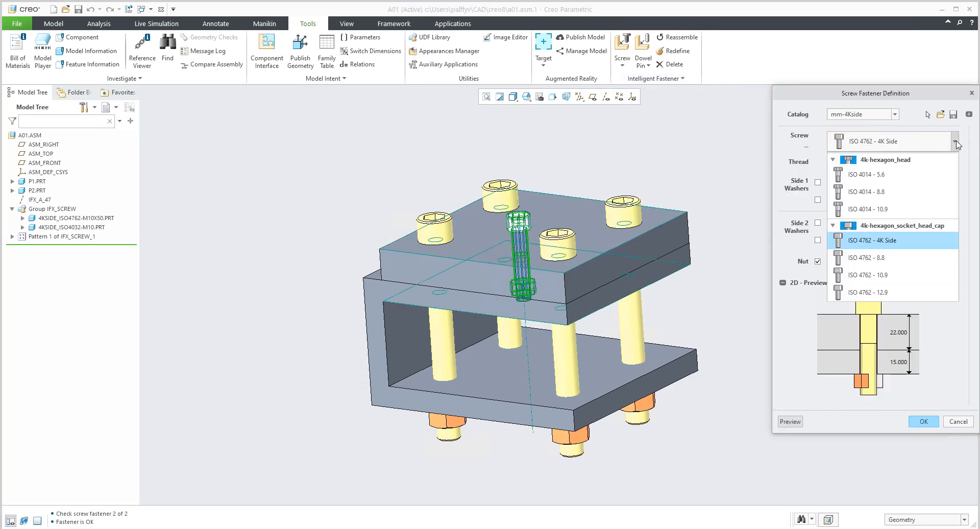
{"action": "left_click", "coordinate": [833, 226]}
{"action": "left_click", "coordinate": [833, 226]}
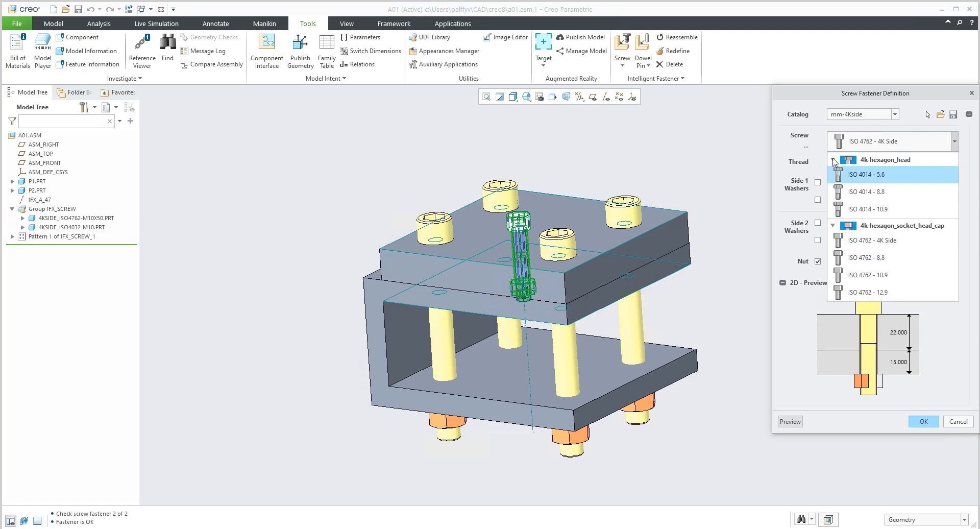
{"action": "left_click", "coordinate": [833, 160]}
{"action": "left_click", "coordinate": [833, 160]}
Switch to mm-4Kside.txt in Notepad and highlight the 4k-hexagon_head name, the ISO4014 and ISO4762 screw entries, and ISO4032-4K.
{"action": "left_click", "coordinate": [199, 528]}
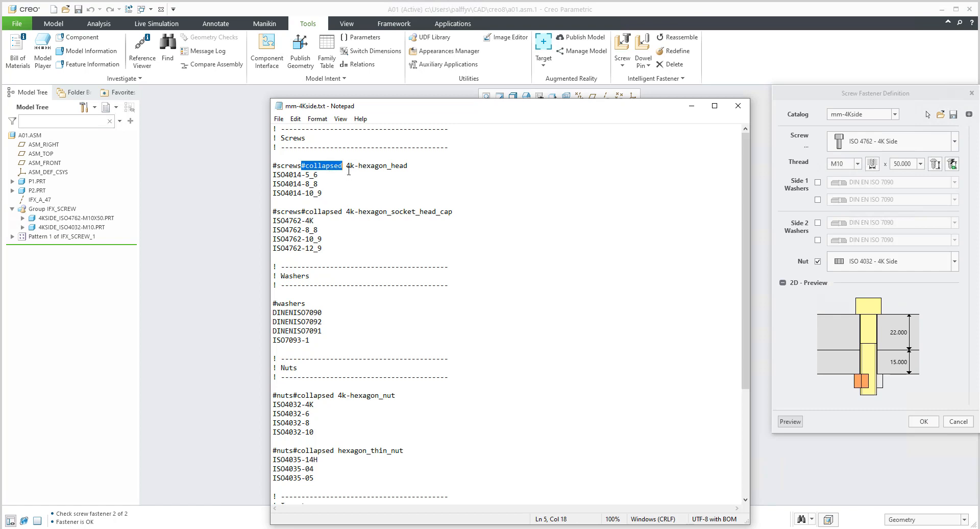
{"action": "left_click_drag", "start_coordinate": [347, 167], "coordinate": [408, 163]}
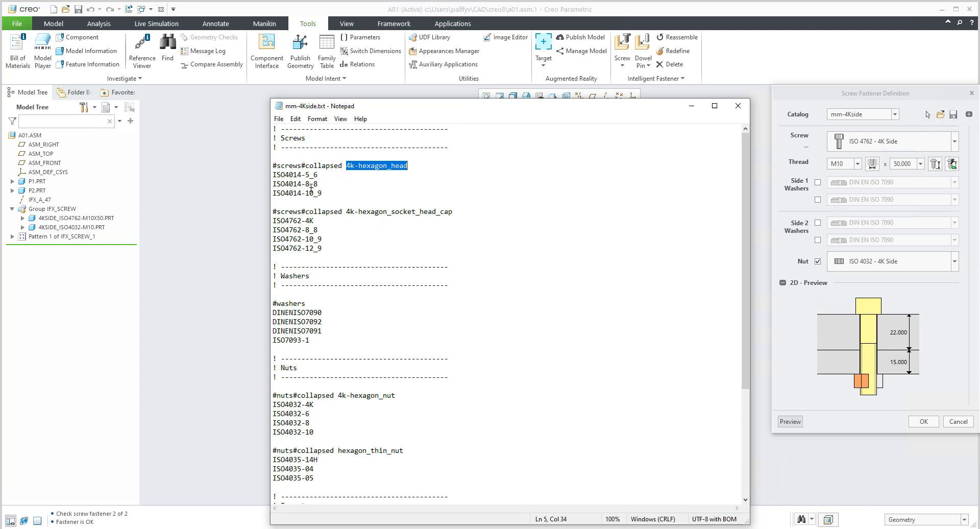
{"action": "left_click_drag", "start_coordinate": [330, 196], "coordinate": [260, 179]}
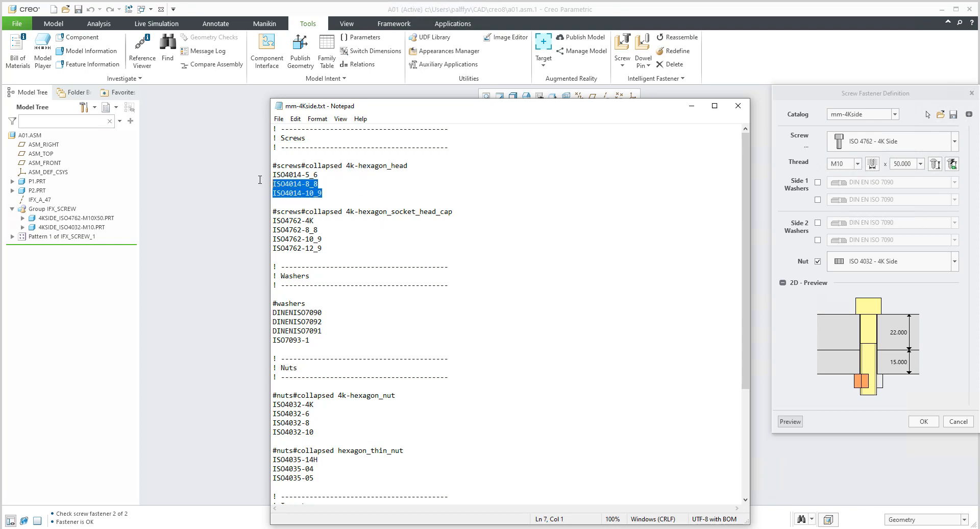
{"action": "left_click_drag", "start_coordinate": [330, 250], "coordinate": [263, 221]}
{"action": "left_click", "coordinate": [326, 238]}
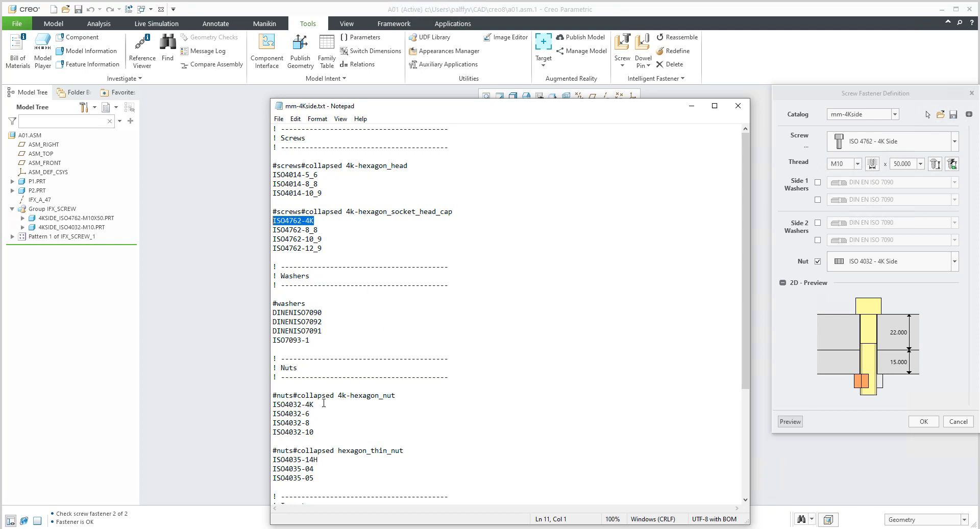
{"action": "left_click_drag", "start_coordinate": [317, 404], "coordinate": [270, 405]}
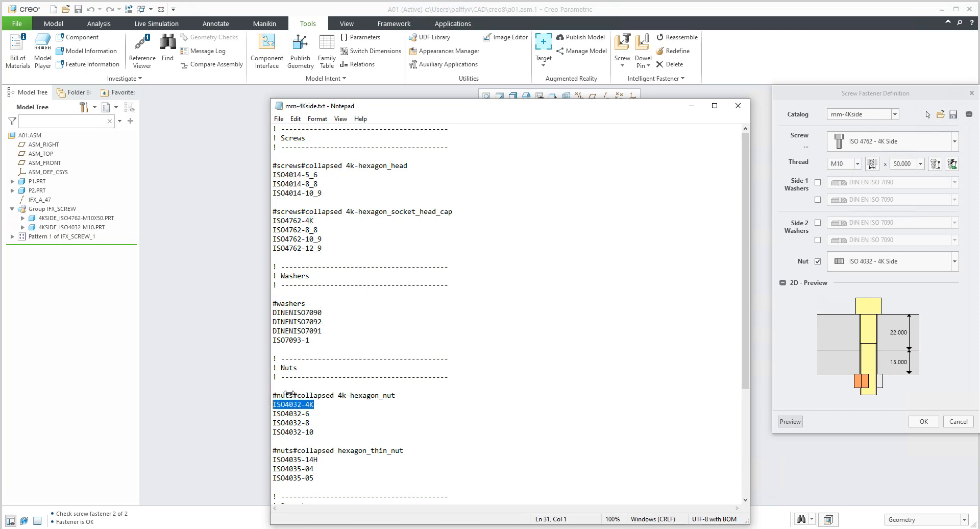
Display the nut choices in Creo's Screw Fastener Definition and toggle the Hexagon Nut group.
{"action": "left_click", "coordinate": [954, 262]}
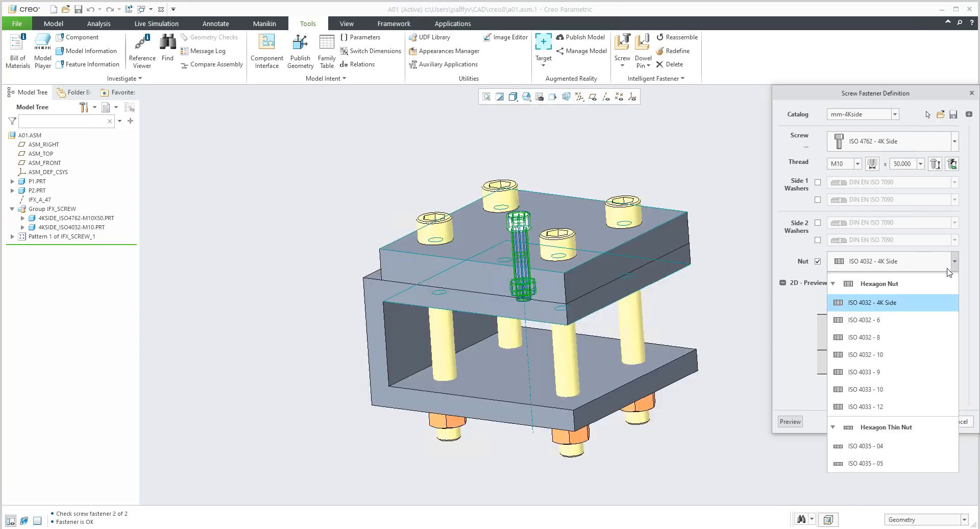
{"action": "left_click", "coordinate": [836, 284]}
{"action": "left_click", "coordinate": [836, 284]}
Return to mm-4Kside.txt in Notepad, highlight the ISO4032-6 nut entry, and close the file.
{"action": "left_click", "coordinate": [221, 499]}
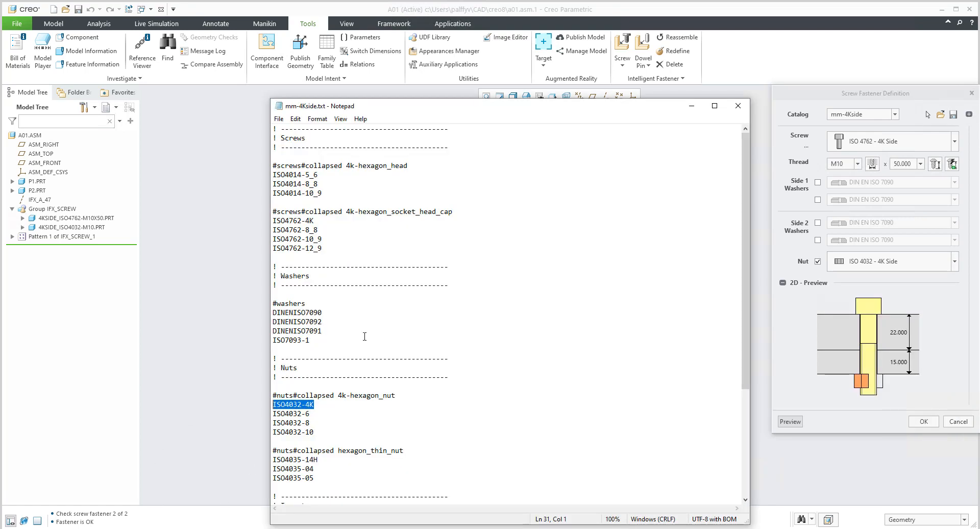
{"action": "left_click", "coordinate": [323, 407]}
{"action": "left_click_drag", "start_coordinate": [294, 403], "coordinate": [271, 414], "text": "shift"}
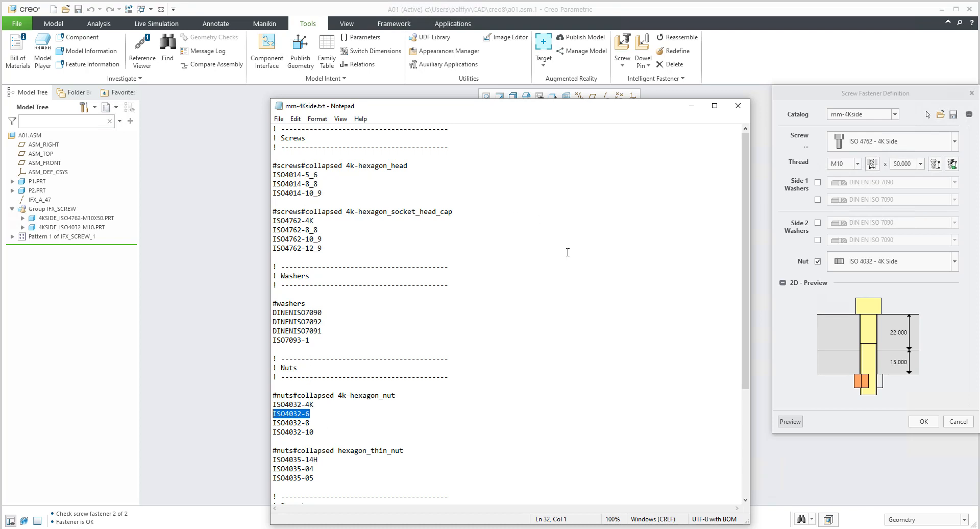
{"action": "left_click", "coordinate": [745, 108]}
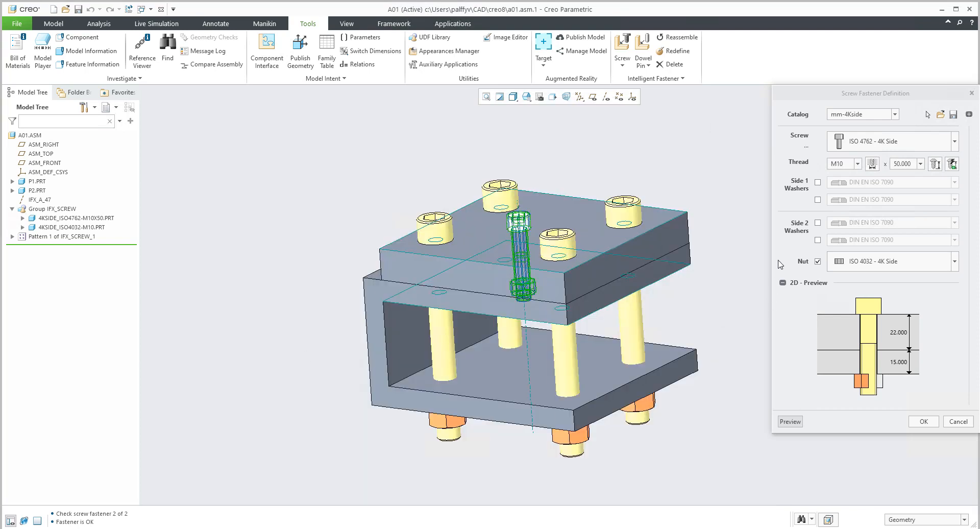
Check the screw groups and their icons in Creo's screw list, and switch to the custom library's ifx_catalogs folder in File Explorer.
{"action": "left_click", "coordinate": [953, 143]}
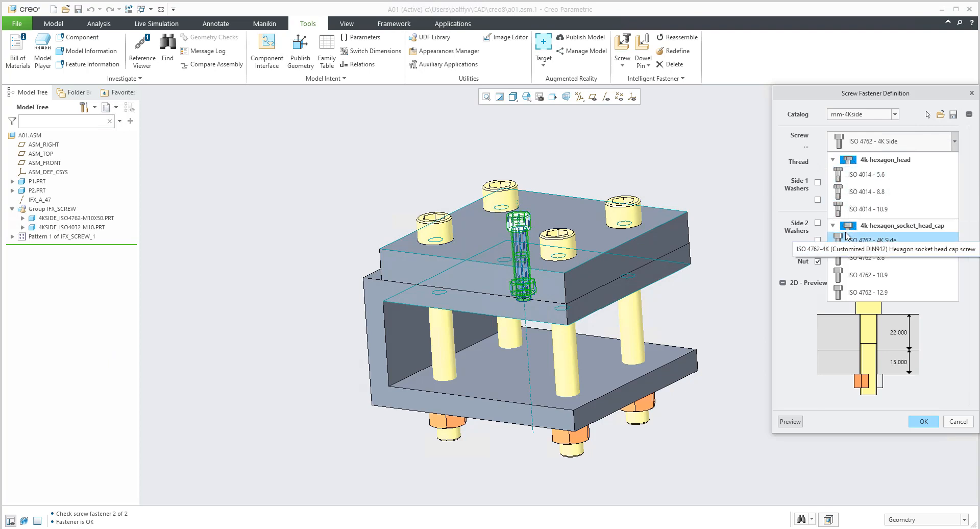
{"action": "left_click", "coordinate": [954, 143]}
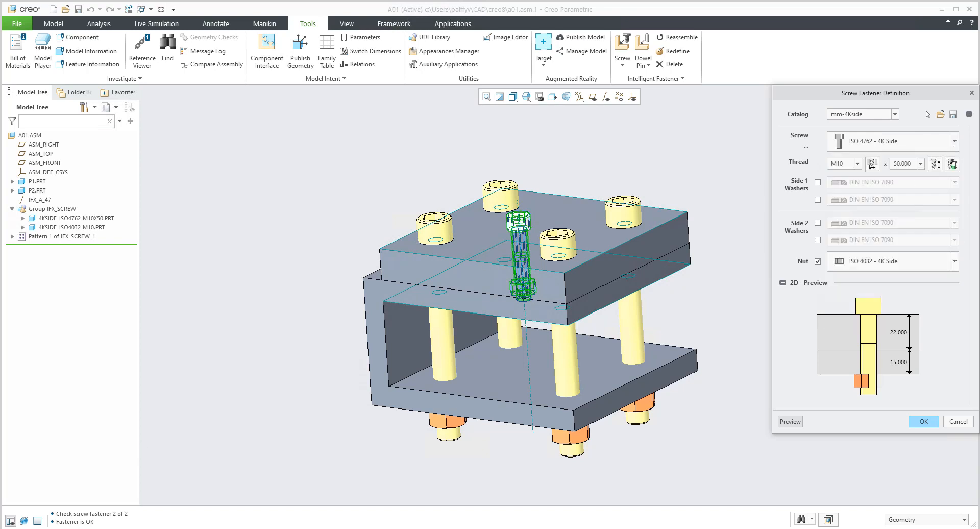
{"action": "left_click", "coordinate": [102, 528]}
{"action": "left_click", "coordinate": [139, 514]}
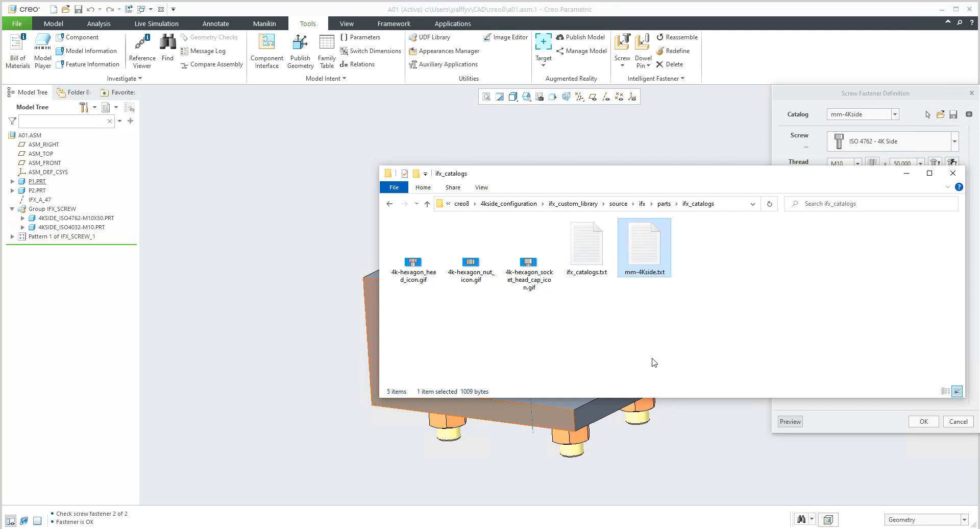
Open mm-4Kside.txt, highlight the 4k-hexagon_head group name, uncover the icon files in ifx_catalogs for comparison, and close the file.
{"action": "double_click", "coordinate": [647, 242]}
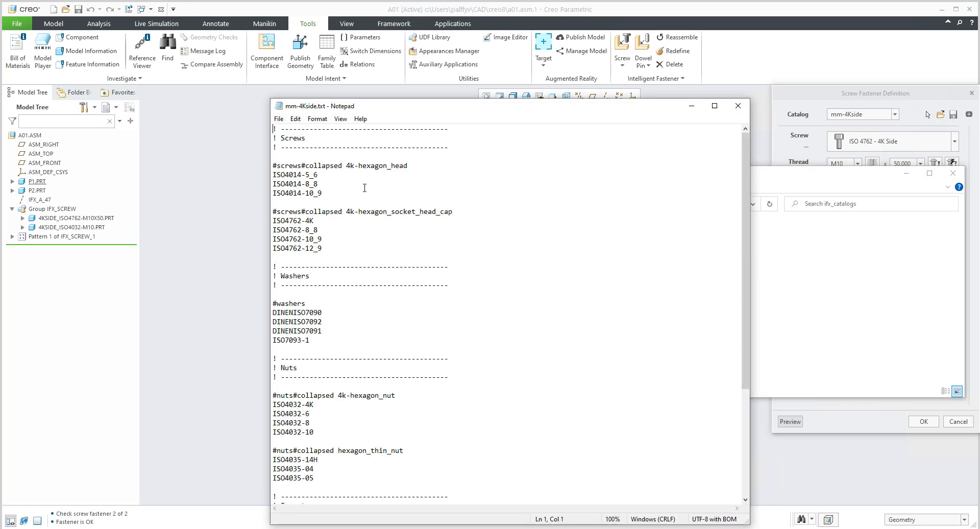
{"action": "left_click_drag", "start_coordinate": [346, 166], "coordinate": [413, 162]}
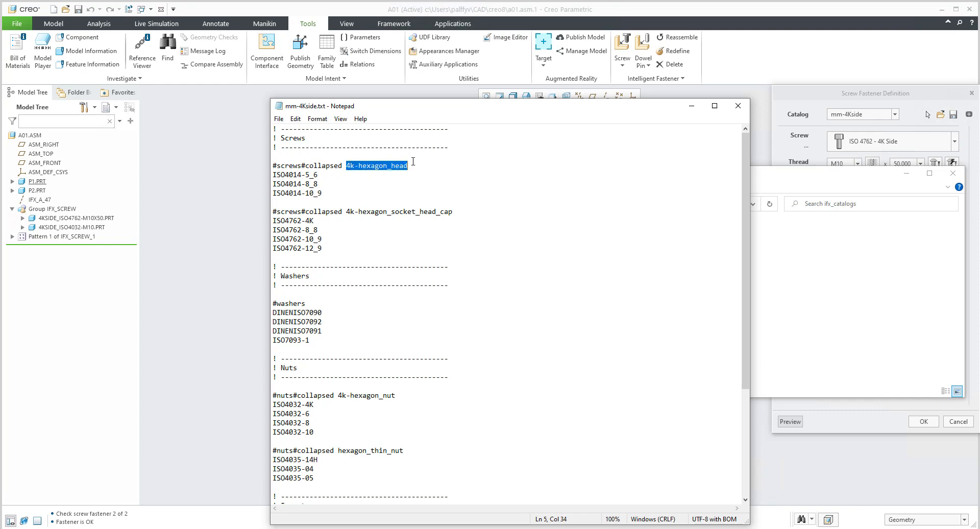
{"action": "left_click_drag", "start_coordinate": [444, 107], "coordinate": [613, 360]}
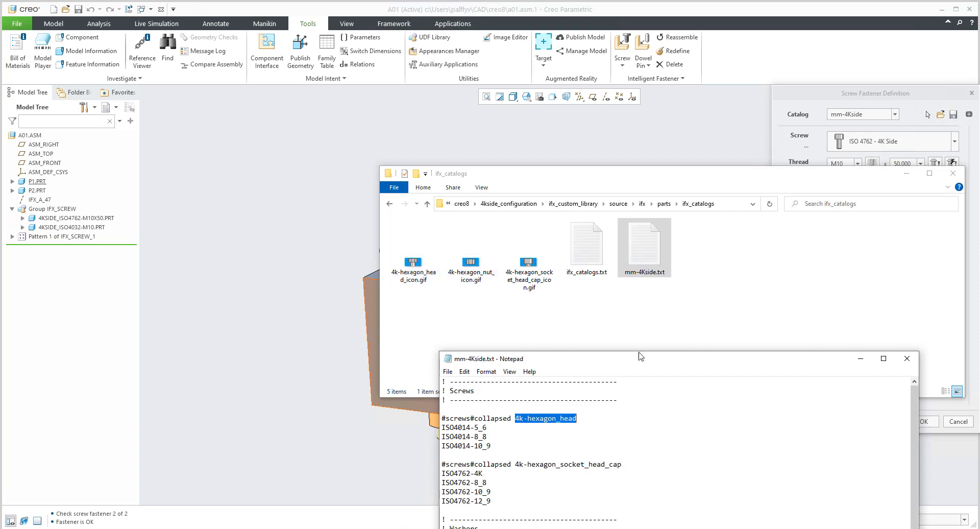
{"action": "left_click_drag", "start_coordinate": [662, 368], "coordinate": [592, 231]}
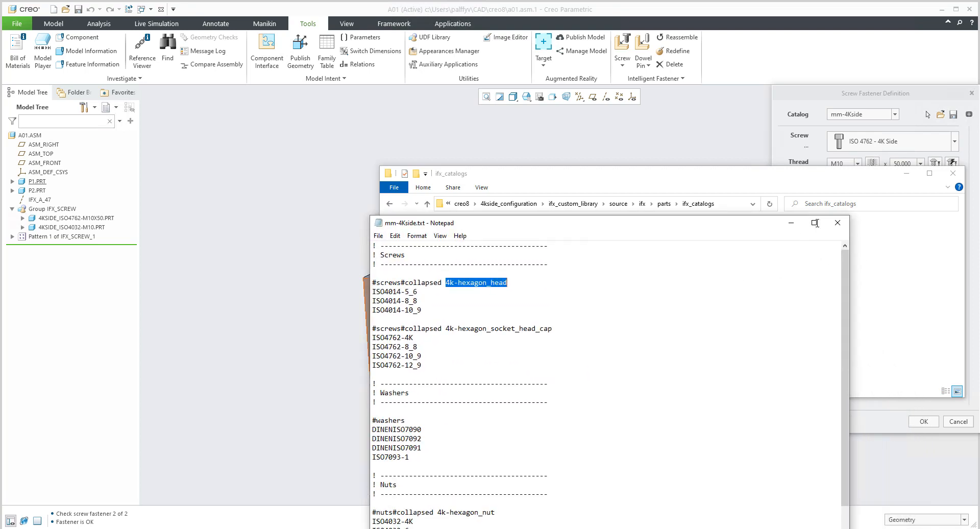
{"action": "left_click", "coordinate": [838, 225]}
{"action": "left_click", "coordinate": [617, 318]}
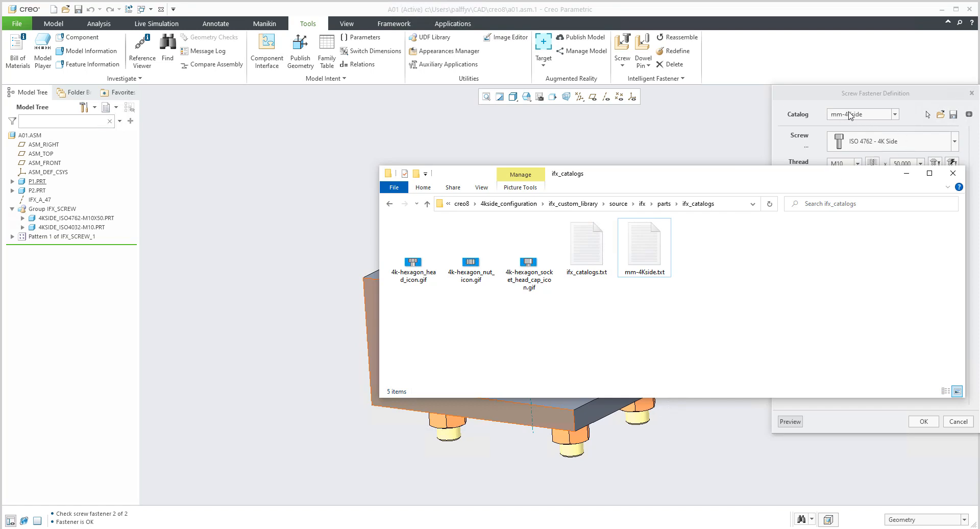
Reopen mm-4Kside.txt, highlight the ISO4762-10_9 screw entry, and close the file.
{"action": "left_click", "coordinate": [640, 245]}
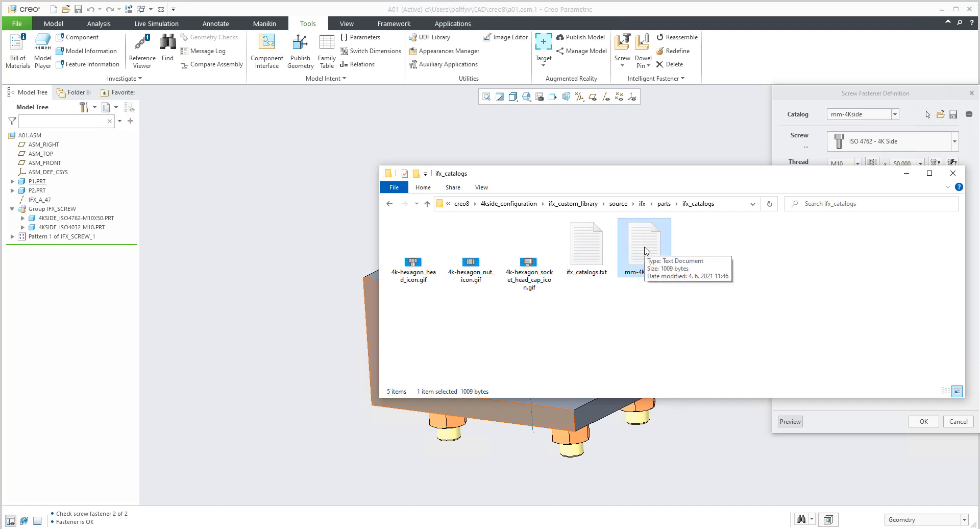
{"action": "double_click", "coordinate": [644, 248]}
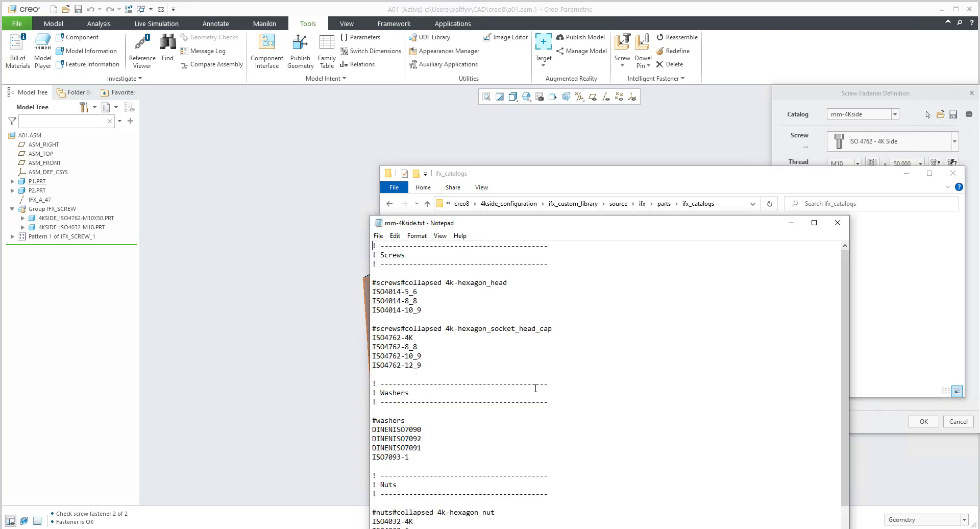
{"action": "left_click_drag", "start_coordinate": [422, 355], "coordinate": [372, 356]}
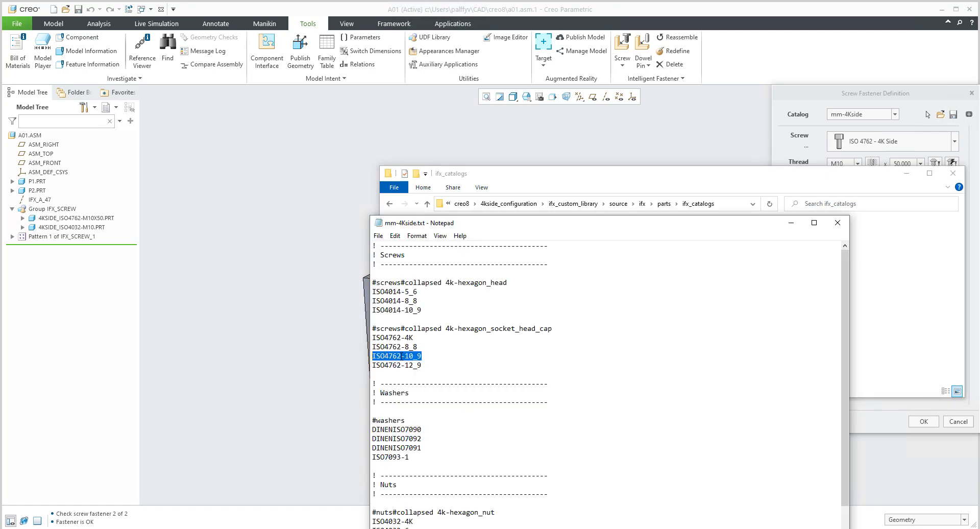
{"action": "left_click", "coordinate": [837, 222]}
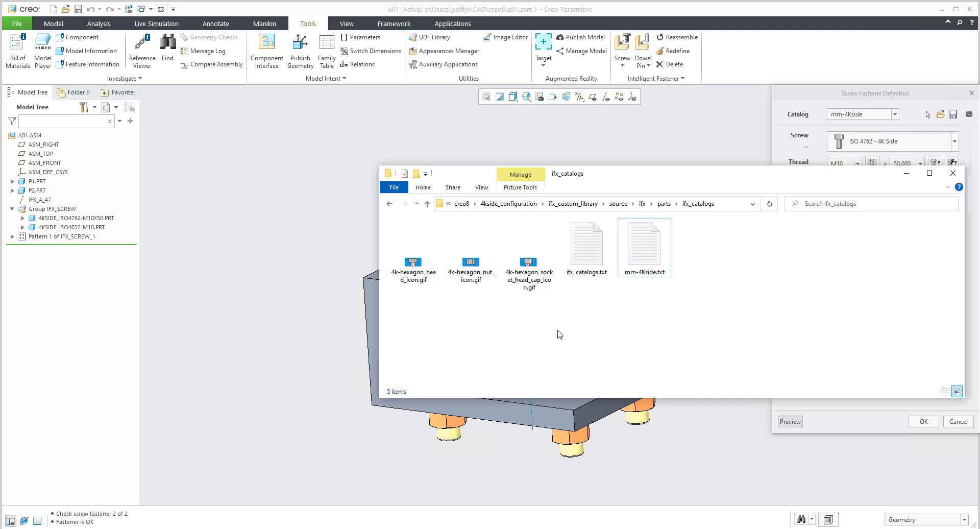
Show the ifx_fastener_data folder of the custom library, and open the matching folder under Creo 8.0.0.0 Common Files.
{"action": "left_click", "coordinate": [664, 204]}
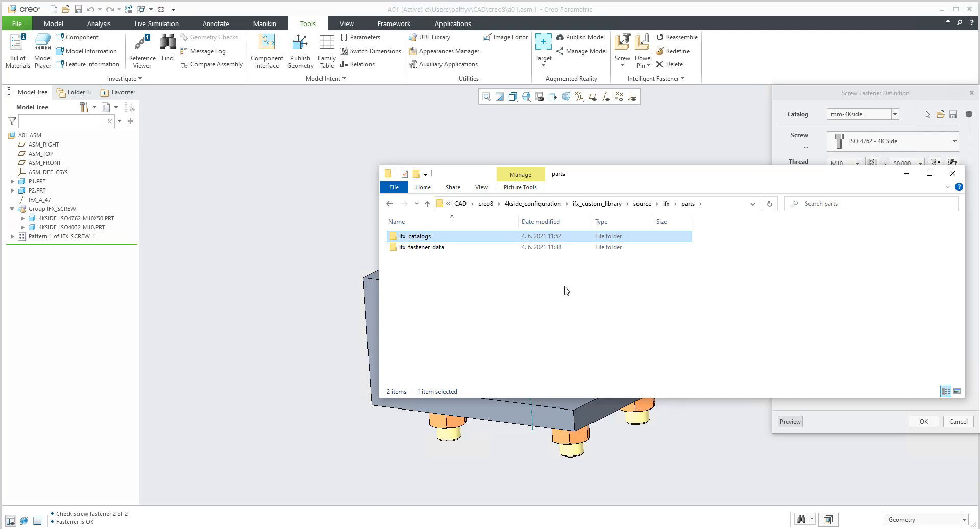
{"action": "double_click", "coordinate": [433, 248]}
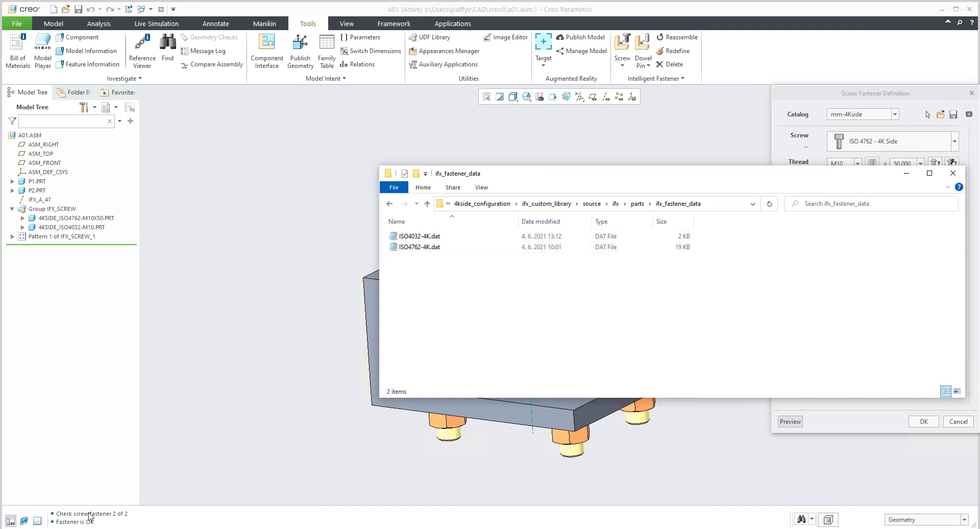
{"action": "left_click", "coordinate": [72, 517]}
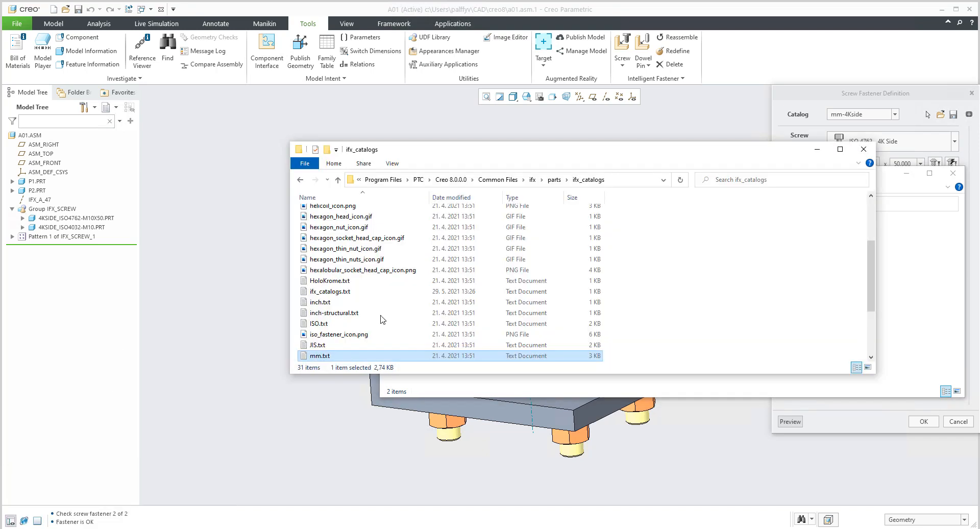
{"action": "left_click_drag", "start_coordinate": [451, 158], "coordinate": [329, 262]}
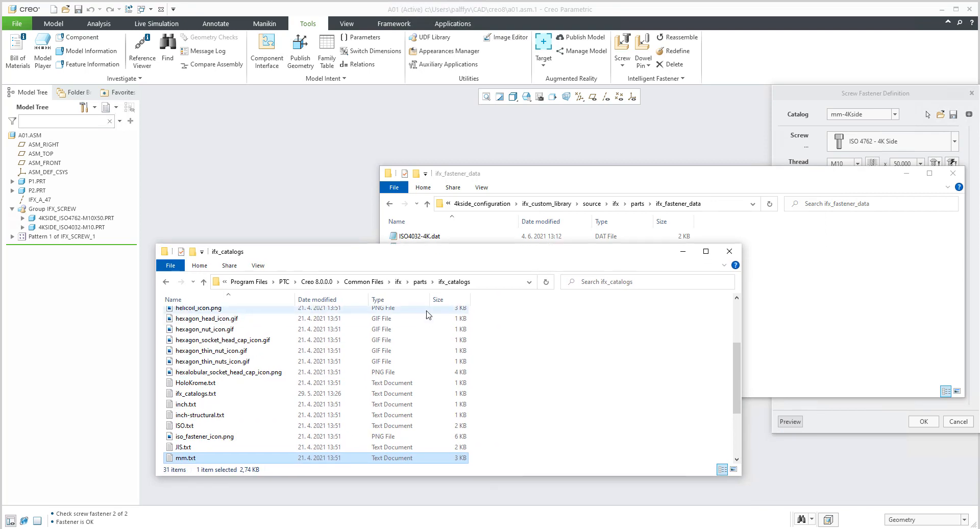
{"action": "left_click", "coordinate": [420, 282]}
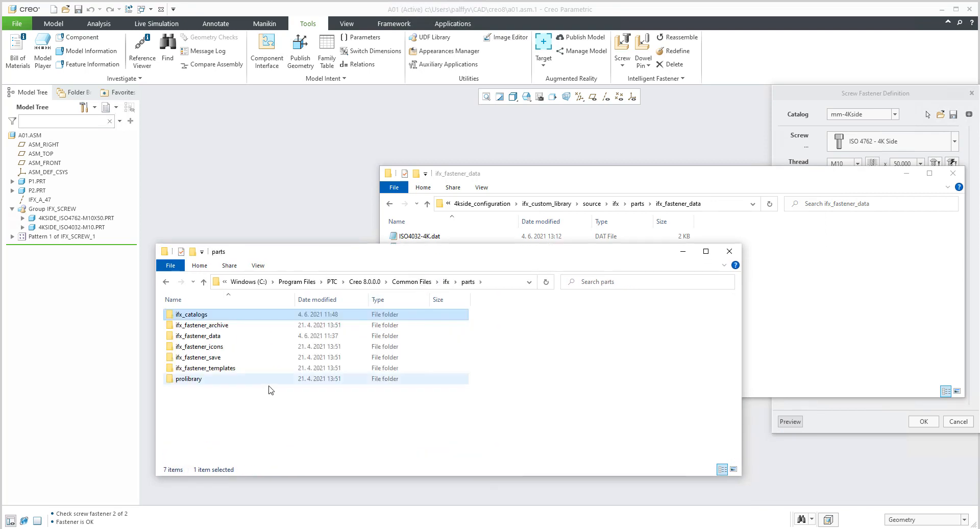
{"action": "double_click", "coordinate": [209, 335]}
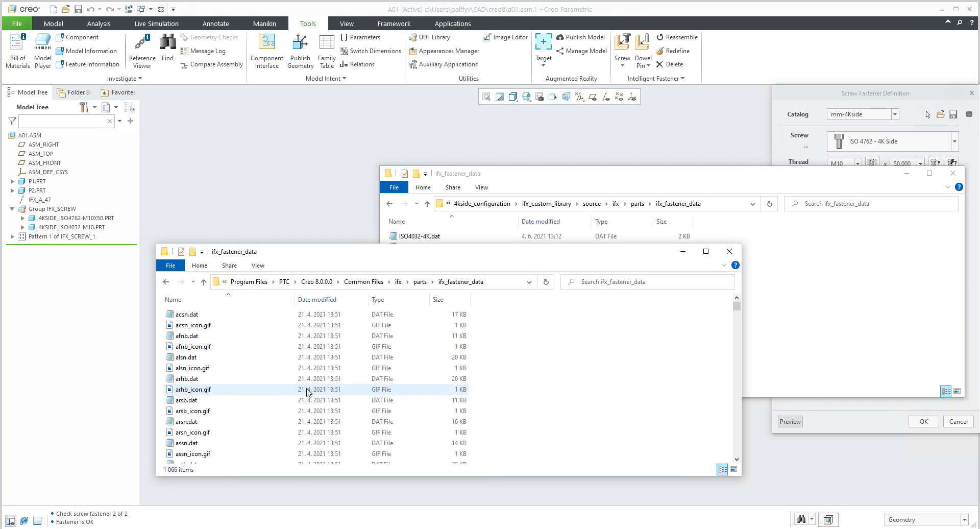
Look through the standard fastener data files next to the custom library's folder, and minimize the standard library's window.
{"action": "scroll", "coordinate": [289, 406], "scroll_direction": "down", "scroll_amount": 20}
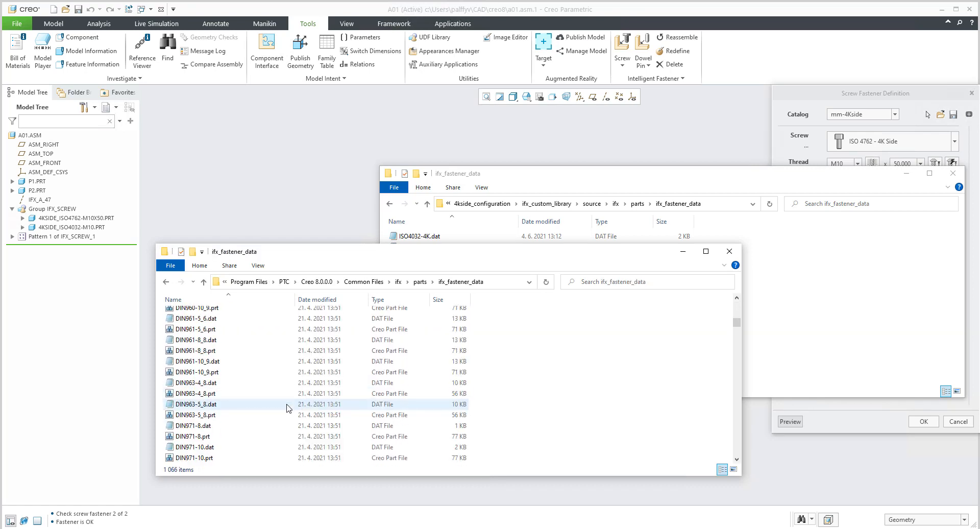
{"action": "scroll", "coordinate": [288, 407], "scroll_direction": "down", "scroll_amount": 10}
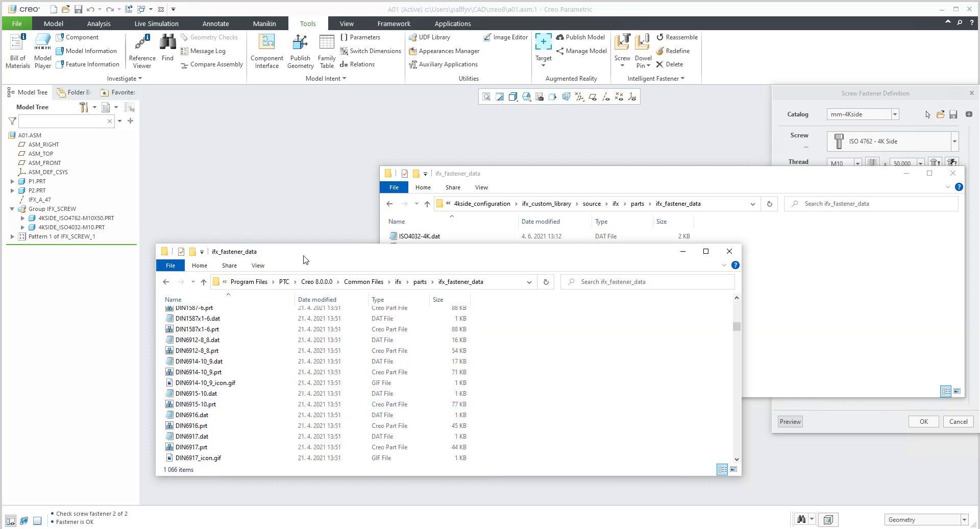
{"action": "left_click_drag", "start_coordinate": [303, 259], "coordinate": [309, 294]}
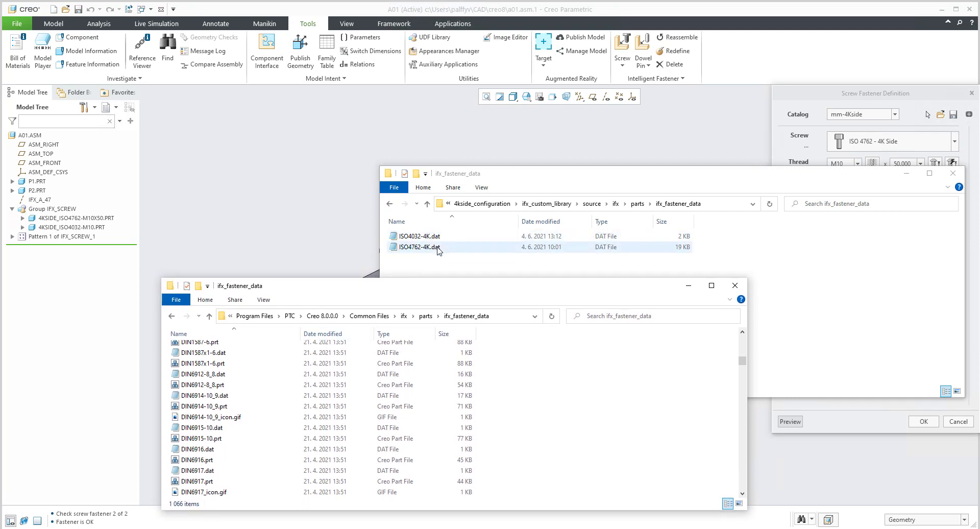
{"action": "scroll", "coordinate": [244, 442], "scroll_direction": "down", "scroll_amount": 20}
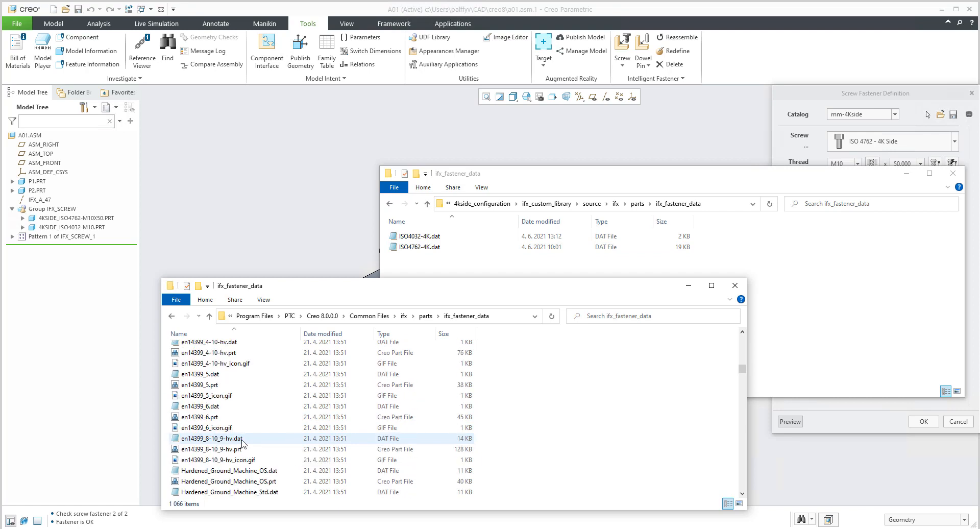
{"action": "scroll", "coordinate": [245, 442], "scroll_direction": "down", "scroll_amount": 7}
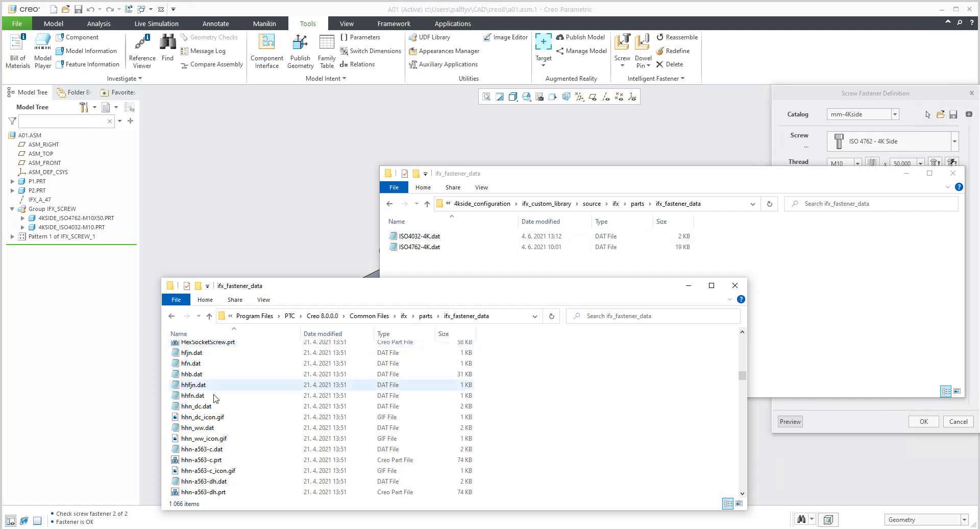
{"action": "left_click", "coordinate": [688, 286]}
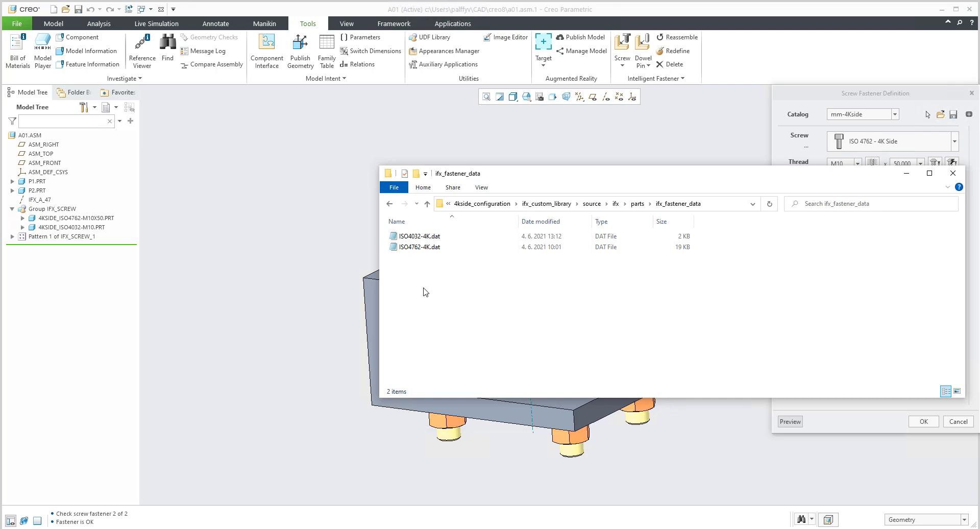
Open ISO4762-4K.dat from the custom library in Notepad and look through its header and screw size table.
{"action": "double_click", "coordinate": [419, 248]}
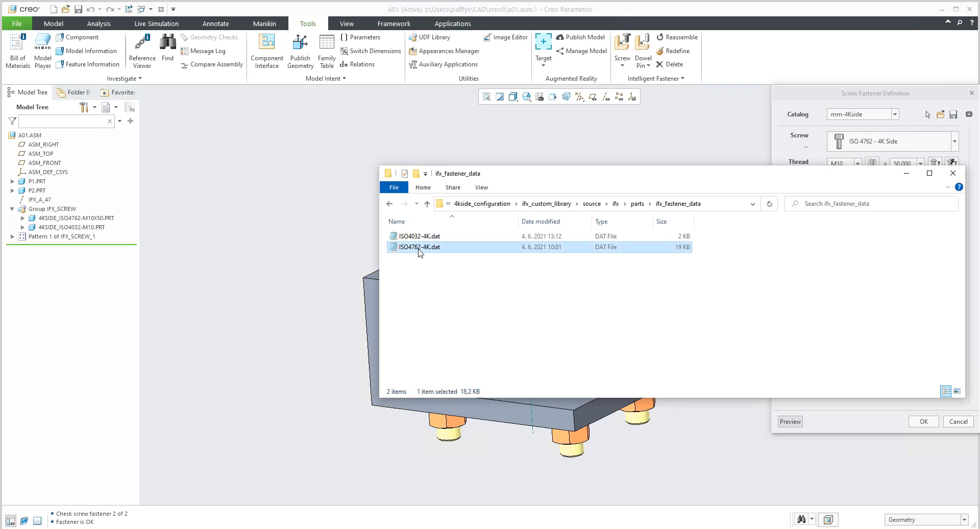
{"action": "left_click_drag", "start_coordinate": [493, 223], "coordinate": [592, 103]}
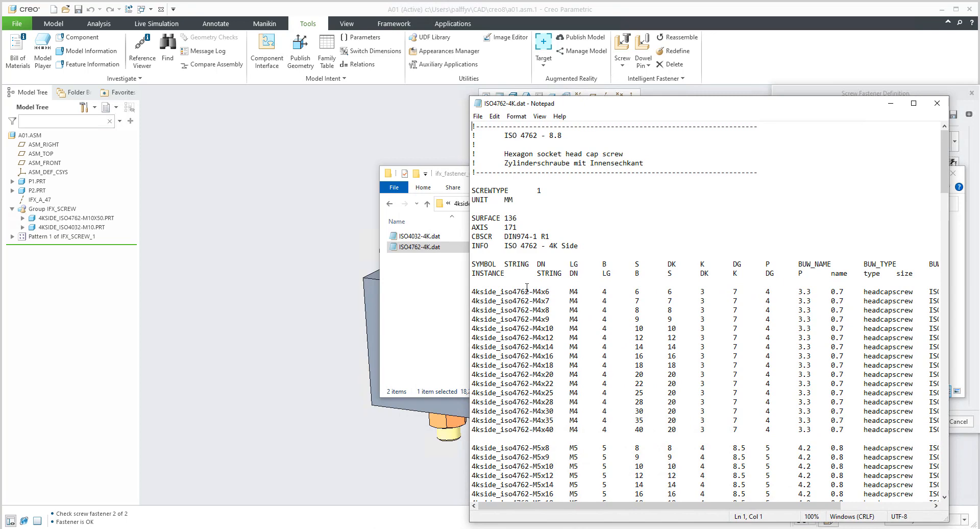
{"action": "scroll", "coordinate": [554, 331], "scroll_direction": "down", "scroll_amount": 20}
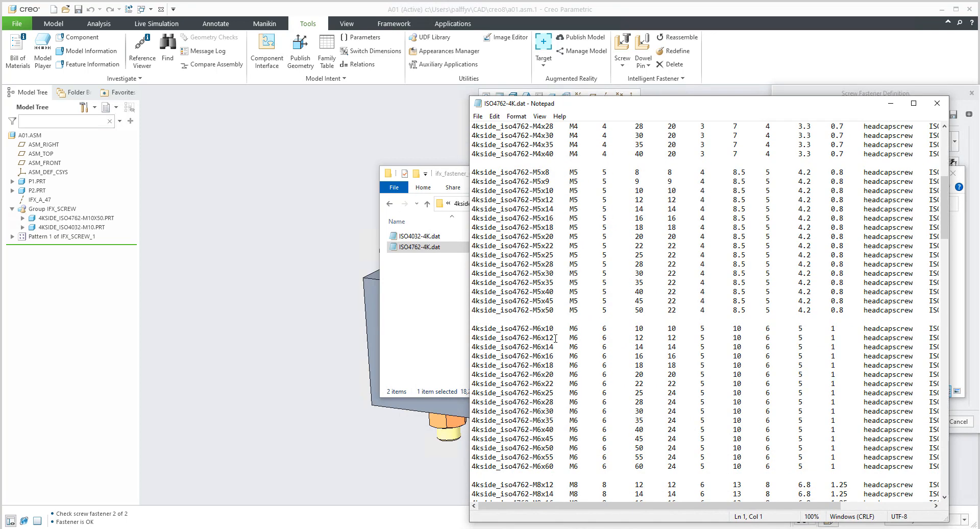
{"action": "scroll", "coordinate": [556, 340], "scroll_direction": "down", "scroll_amount": 15}
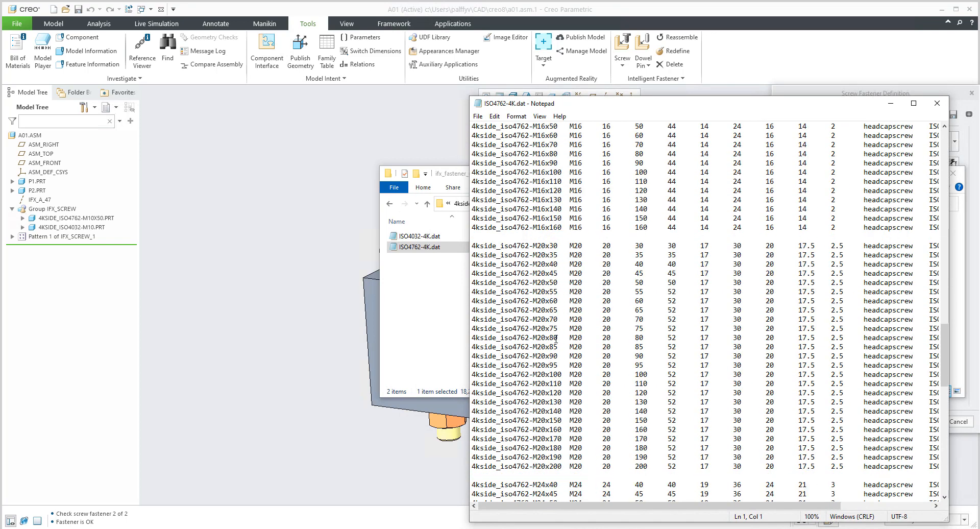
{"action": "left_click_drag", "start_coordinate": [945, 365], "coordinate": [930, 143]}
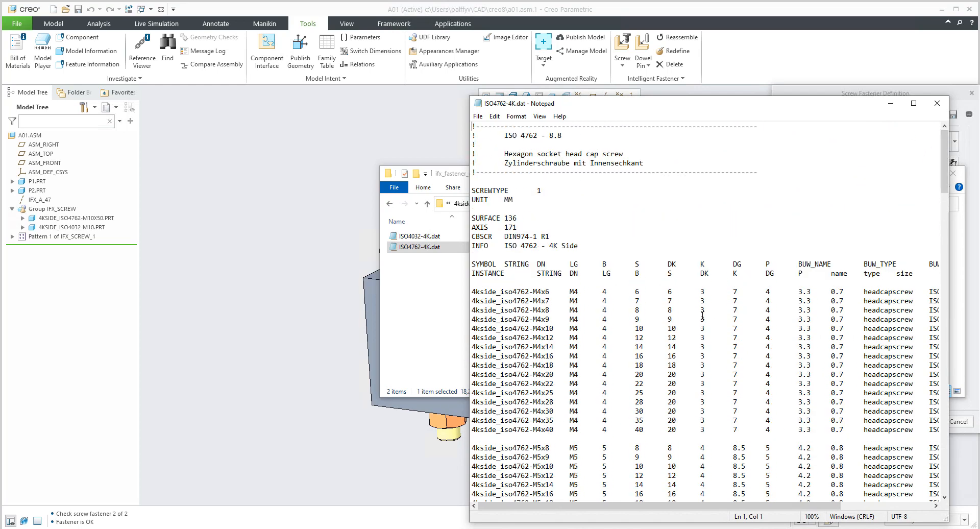
{"action": "scroll", "coordinate": [674, 380], "scroll_direction": "down", "scroll_amount": 20}
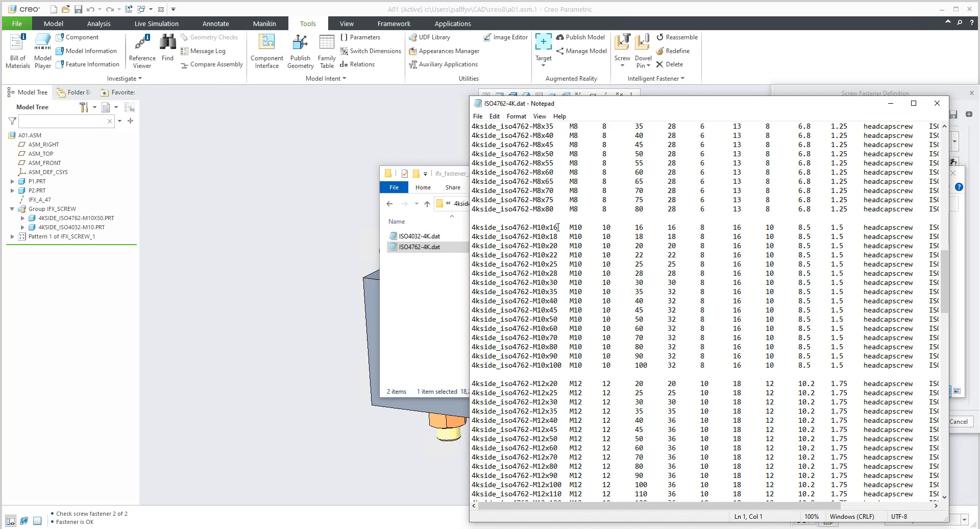
Highlight the instance name, M10 thread and length 16 in the 4kside_iso4762-M10x16 row, and the 4kside_iso4762-M10x50 name.
{"action": "left_click_drag", "start_coordinate": [557, 227], "coordinate": [517, 227]}
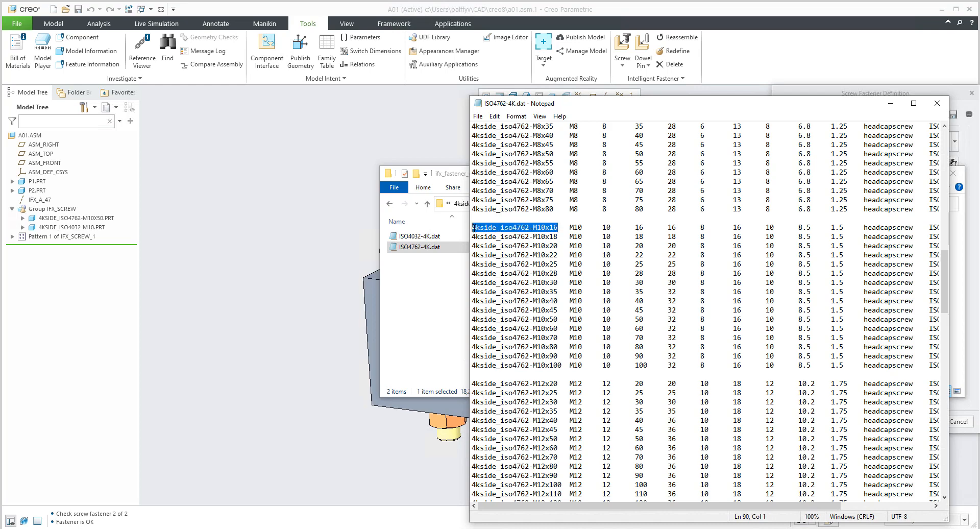
{"action": "left_click_drag", "start_coordinate": [570, 228], "coordinate": [583, 228]}
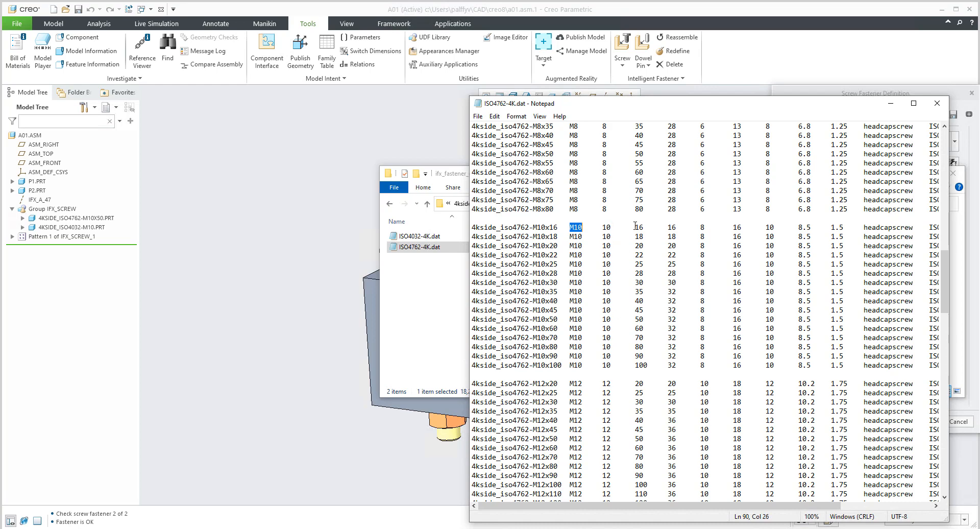
{"action": "left_click_drag", "start_coordinate": [634, 227], "coordinate": [643, 227]}
{"action": "left_click_drag", "start_coordinate": [557, 227], "coordinate": [469, 228]}
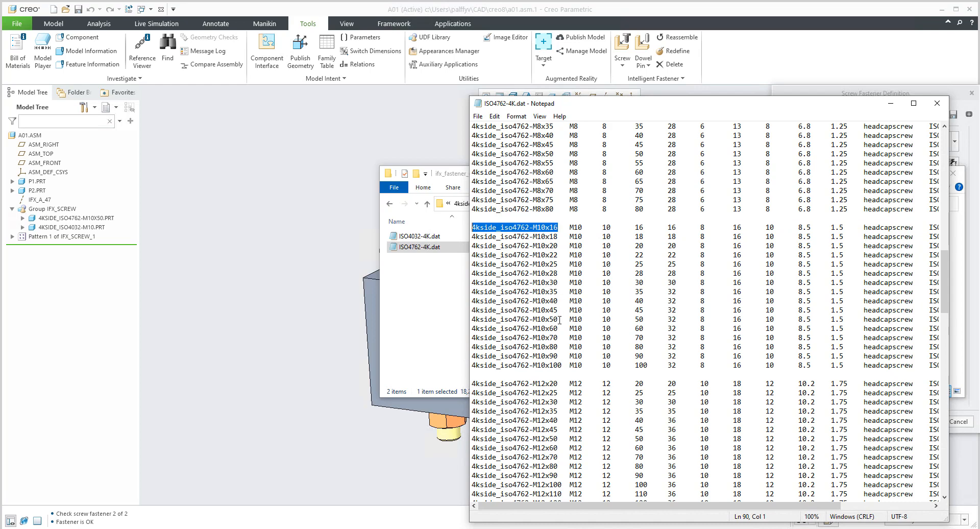
{"action": "left_click_drag", "start_coordinate": [558, 319], "coordinate": [475, 319]}
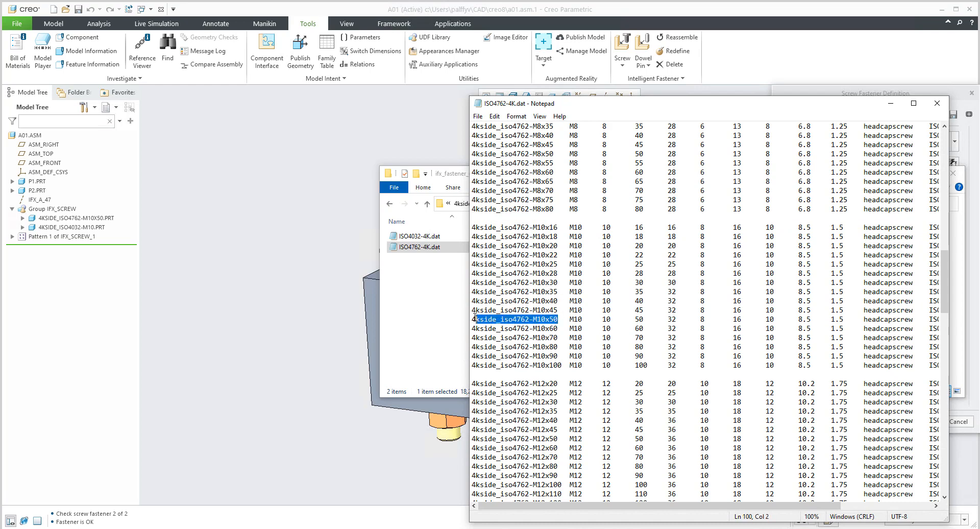
{"action": "left_click", "coordinate": [527, 319]}
{"action": "left_click_drag", "start_coordinate": [558, 319], "coordinate": [472, 322]}
Try replacing the 4kside prefix of the M10x50 instance name with dec, and undo the edit.
{"action": "left_click_drag", "start_coordinate": [498, 320], "coordinate": [464, 320]}
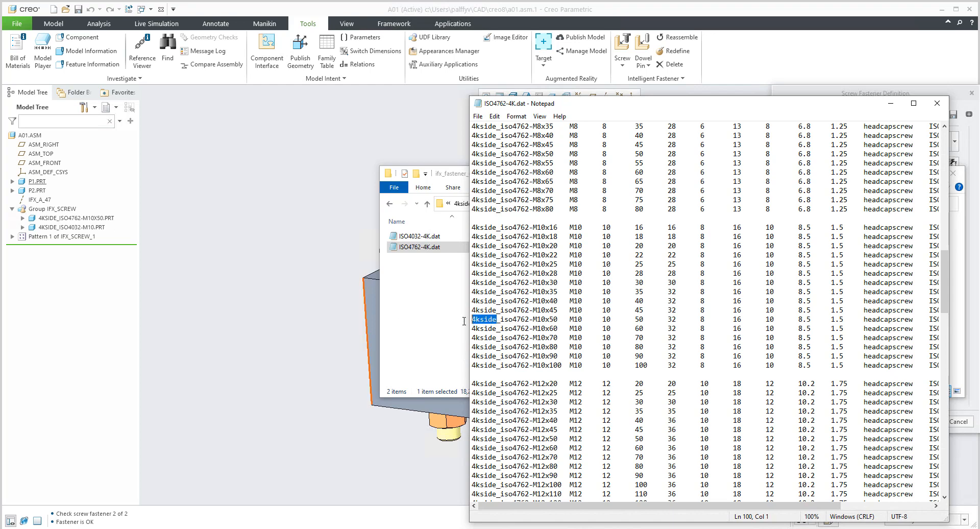
{"action": "type", "text": "dec"}
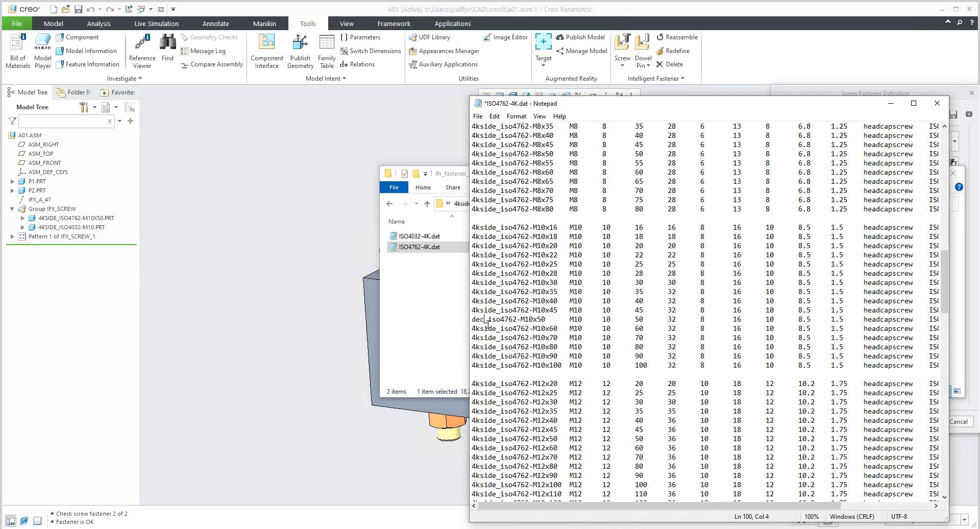
{"action": "key", "text": "ctrl+z"}
{"action": "left_click", "coordinate": [500, 347]}
Return to the header of ISO4762-4K.dat and highlight the SURFACE value 136.
{"action": "scroll", "coordinate": [544, 329], "scroll_direction": "up", "scroll_amount": 20}
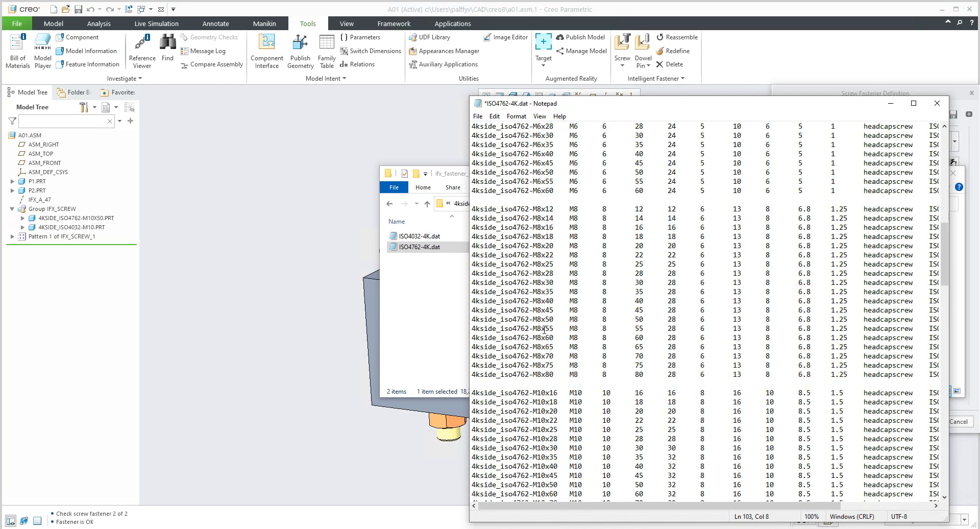
{"action": "scroll", "coordinate": [544, 330], "scroll_direction": "up", "scroll_amount": 2}
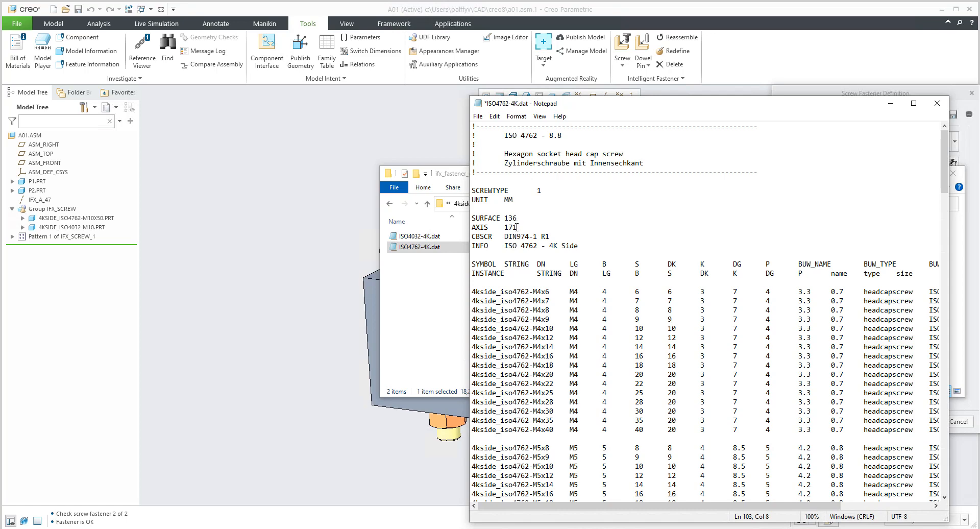
{"action": "left_click", "coordinate": [500, 218]}
{"action": "mouse_move", "coordinate": [500, 218]}
{"action": "left_mouse_down"}
{"action": "mouse_move", "coordinate": [453, 228]}
{"action": "mouse_move", "coordinate": [517, 218]}
{"action": "left_mouse_up"}
Switch to Creo and cancel the Screw Fastener Definition dialog.
{"action": "left_click", "coordinate": [277, 294]}
{"action": "left_click", "coordinate": [960, 421]}
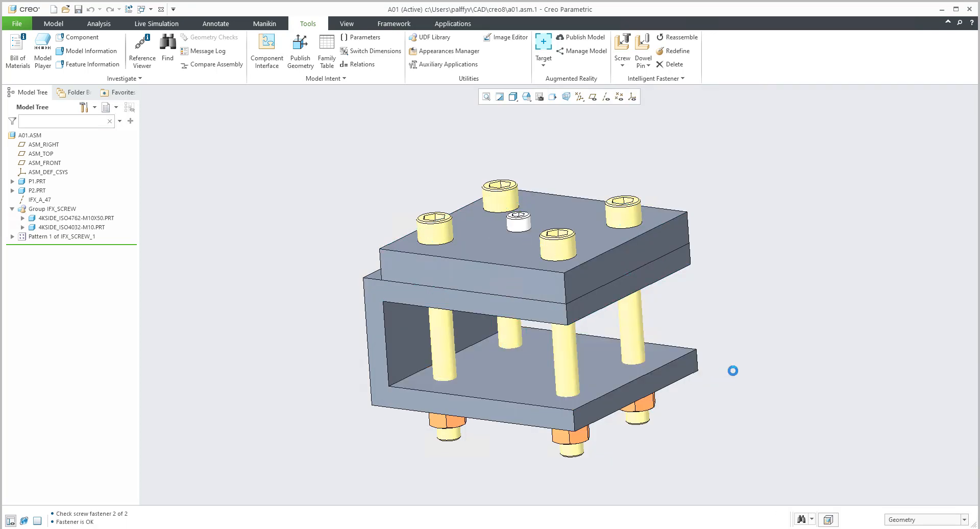
{"action": "left_click", "coordinate": [958, 363]}
Open the 4KSIDE_ISO4762-M10X50 screw part from the assembly and turn on the display of axes.
{"action": "left_click", "coordinate": [104, 218]}
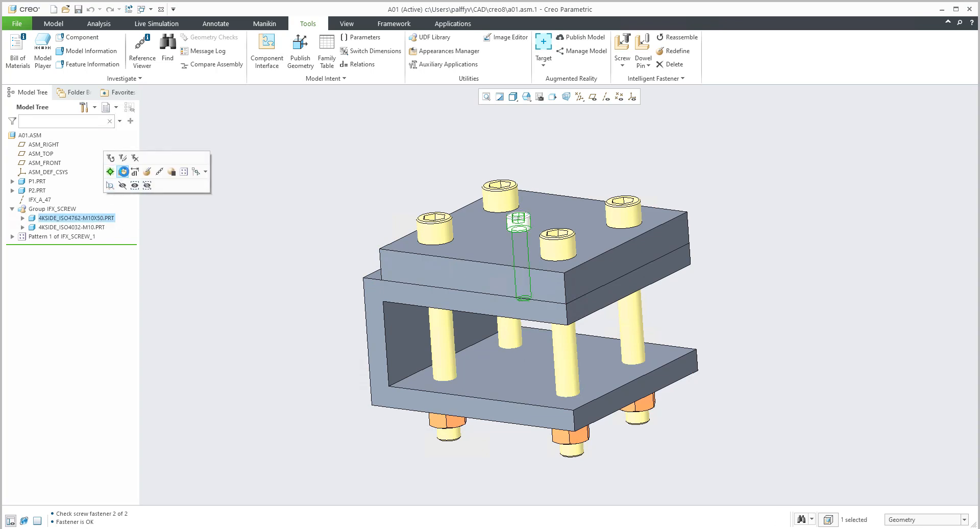
{"action": "left_click", "coordinate": [122, 172]}
{"action": "middle_click_drag", "start_coordinate": [499, 260], "coordinate": [500, 199]}
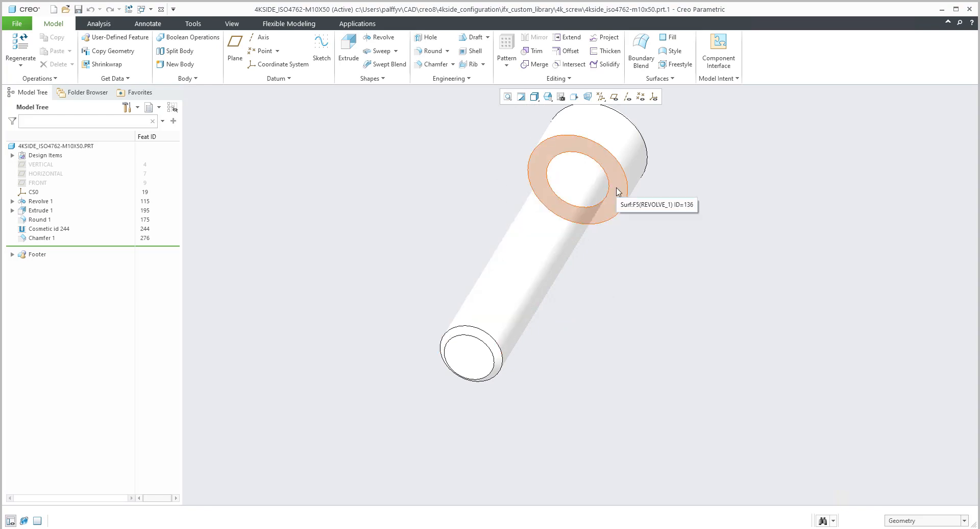
{"action": "left_click", "coordinate": [627, 96]}
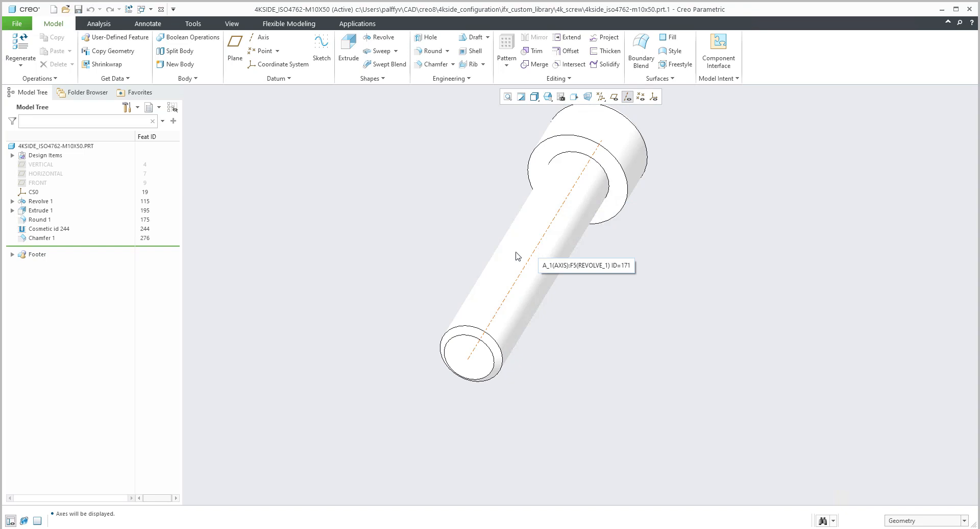
Bring ISO4762-4K.dat back up and highlight the AXIS value 171 and the INFO text ISO 4762 - 4K Side.
{"action": "left_click", "coordinate": [199, 528]}
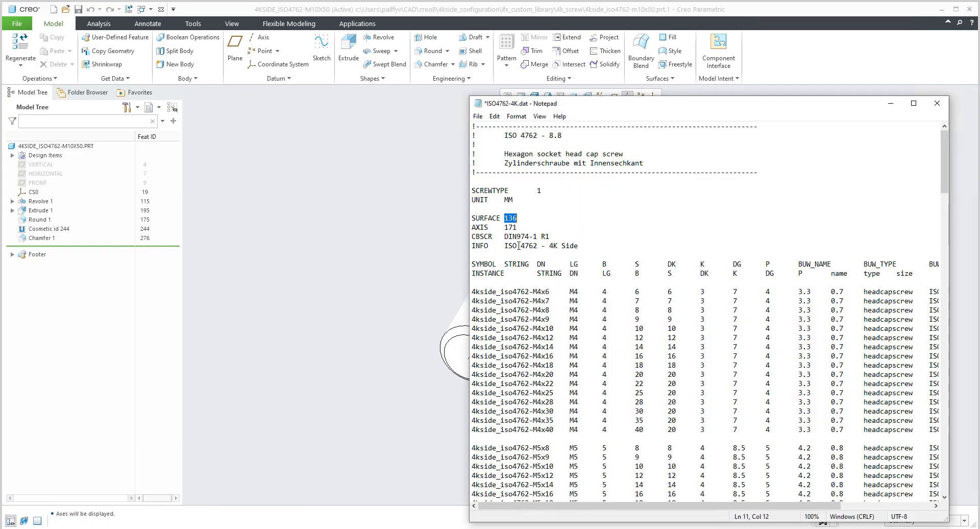
{"action": "left_click_drag", "start_coordinate": [520, 227], "coordinate": [504, 227]}
{"action": "left_click_drag", "start_coordinate": [549, 246], "coordinate": [579, 245]}
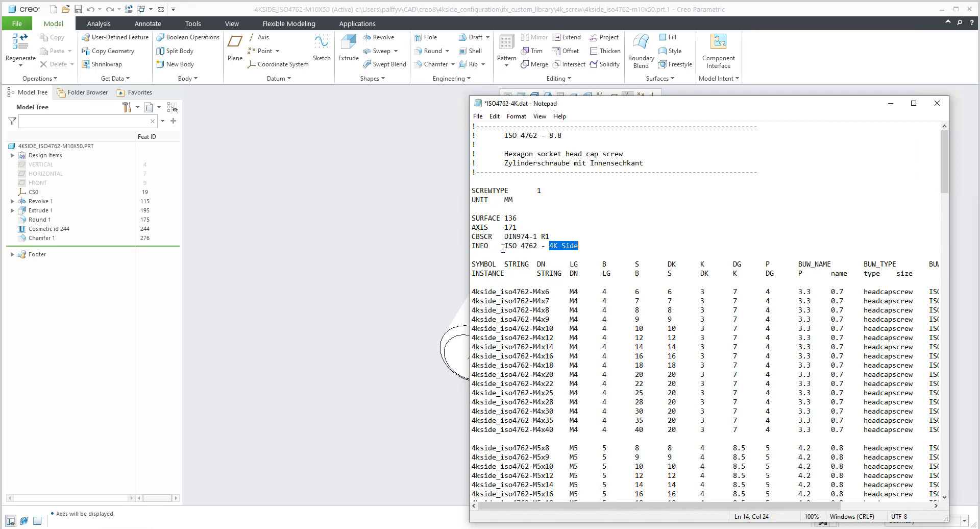
{"action": "left_click_drag", "start_coordinate": [505, 246], "coordinate": [579, 249]}
{"action": "left_click_drag", "start_coordinate": [504, 246], "coordinate": [576, 259]}
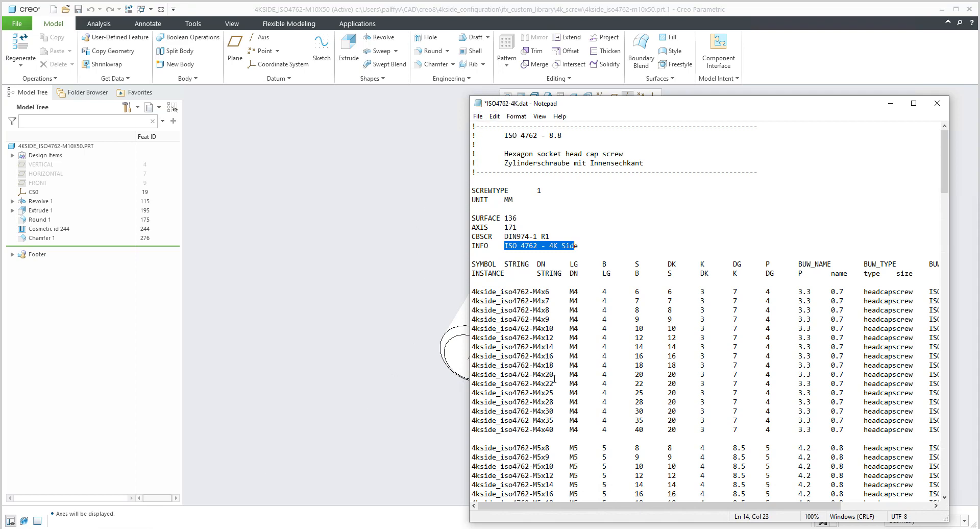
Highlight the 4kside_iso4762-M4x18 name, part of the M4x20 row, the M4x22 length suffix and the M4x14 name.
{"action": "left_click_drag", "start_coordinate": [554, 366], "coordinate": [470, 366]}
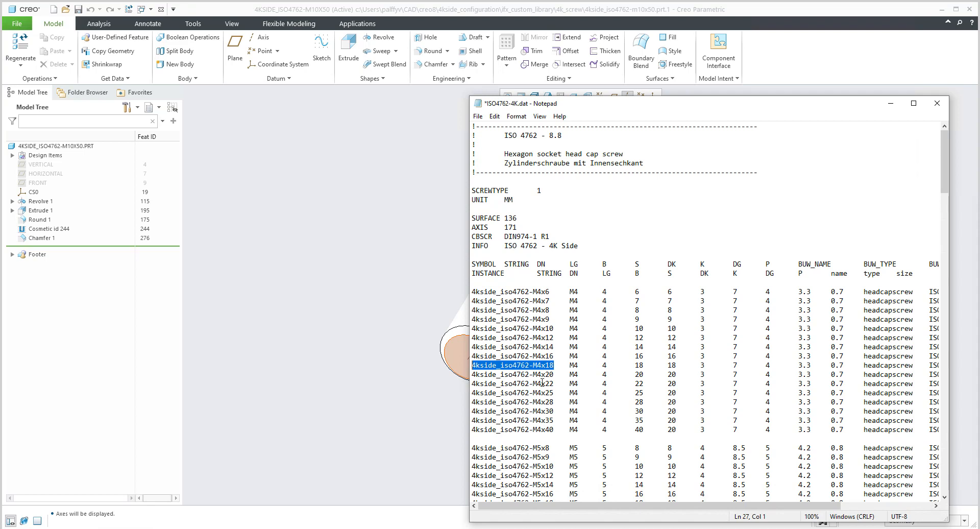
{"action": "left_click", "coordinate": [546, 375]}
{"action": "left_click_drag", "start_coordinate": [472, 374], "coordinate": [683, 372]}
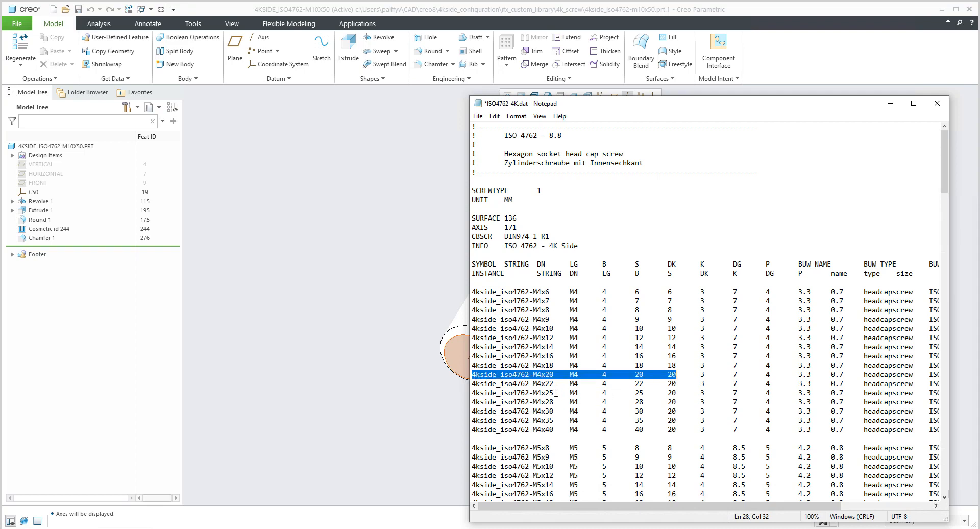
{"action": "left_click_drag", "start_coordinate": [549, 383], "coordinate": [554, 384]}
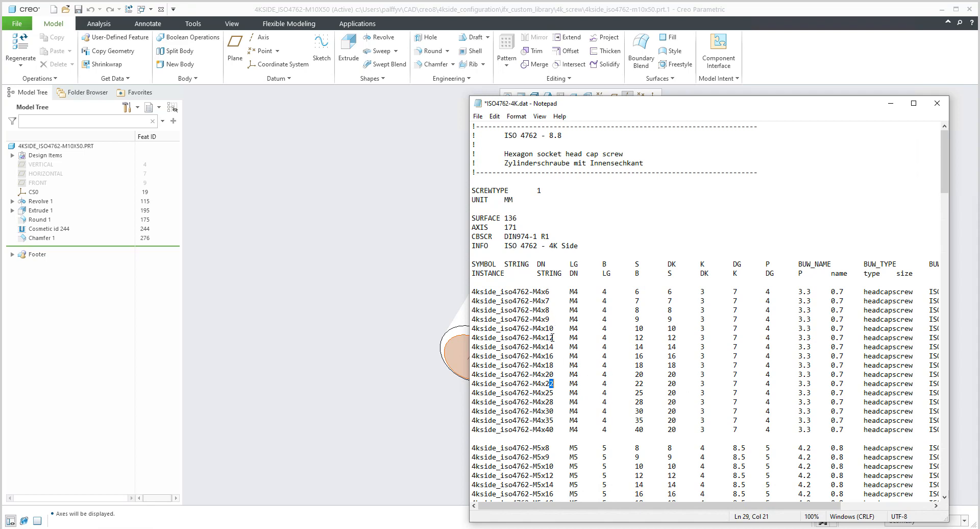
{"action": "left_click_drag", "start_coordinate": [555, 347], "coordinate": [472, 346]}
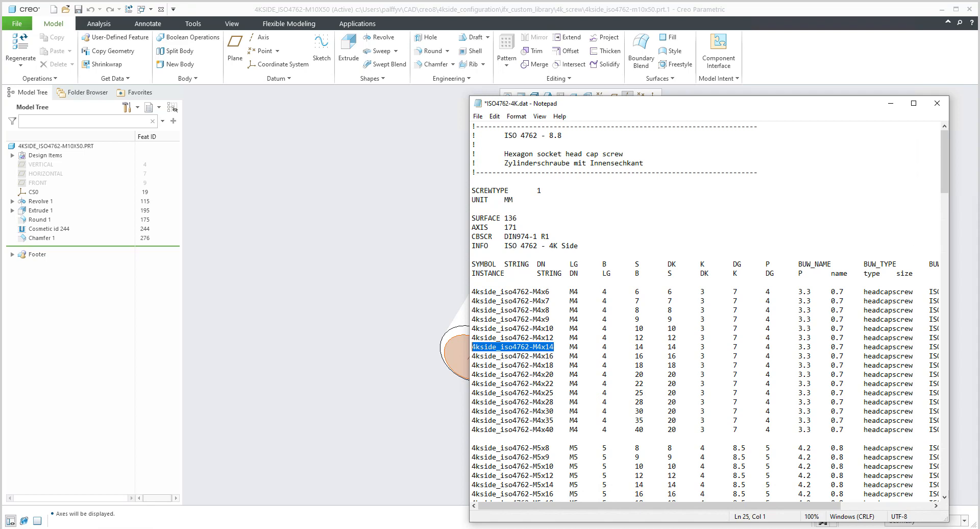
Close ISO4762-4K.dat without saving, and close the screw part's window in Creo.
{"action": "left_click", "coordinate": [936, 103]}
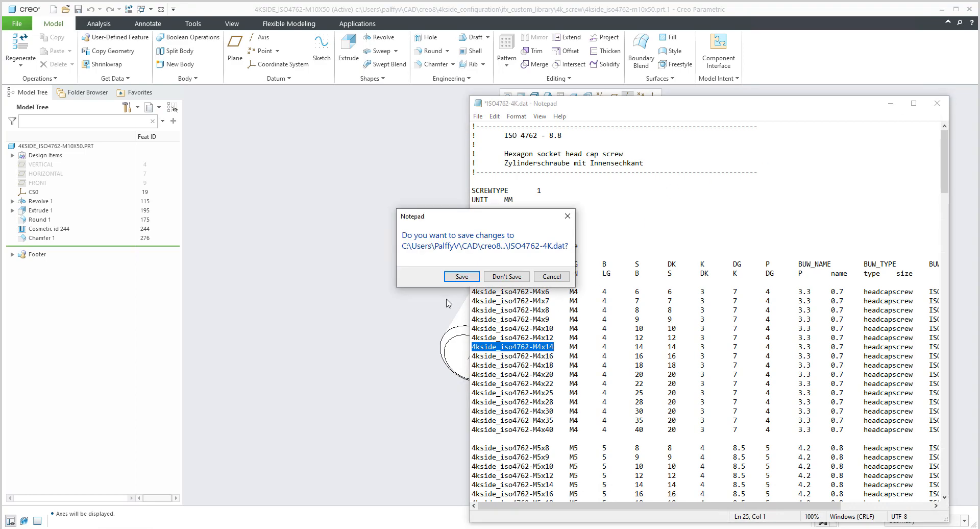
{"action": "left_click", "coordinate": [506, 276]}
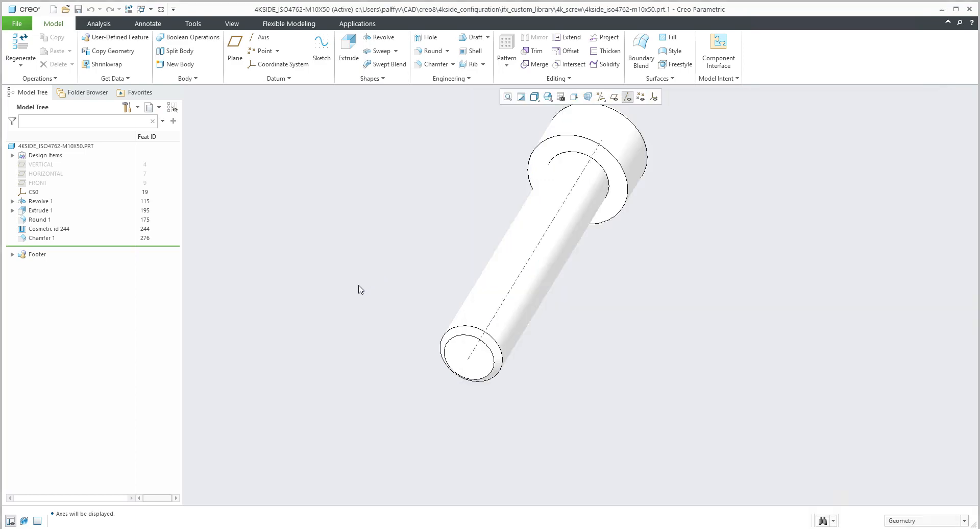
{"action": "left_click", "coordinate": [160, 9]}
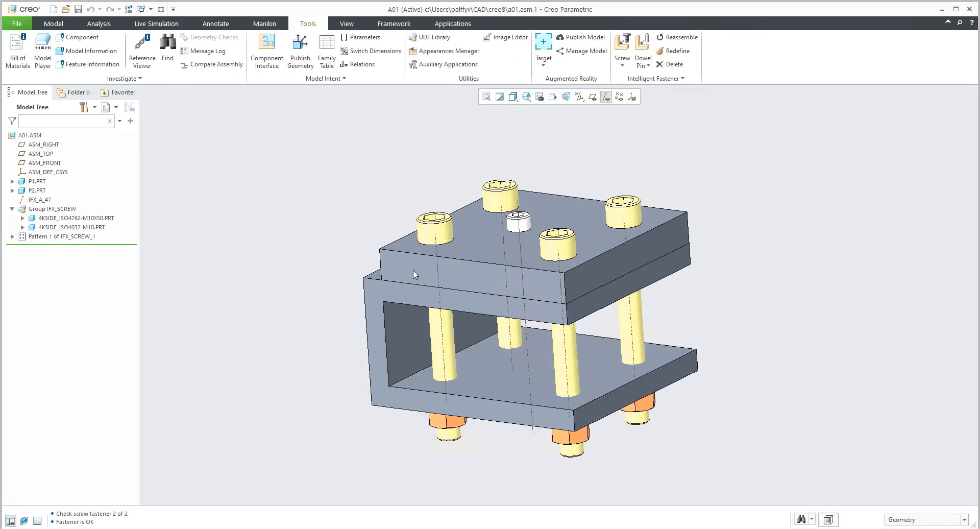
Open the 4KSIDE_ISO4032-M10 nut part from the assembly and examine its ring-shaped end face.
{"action": "middle_click_drag", "start_coordinate": [513, 271], "coordinate": [307, 212]}
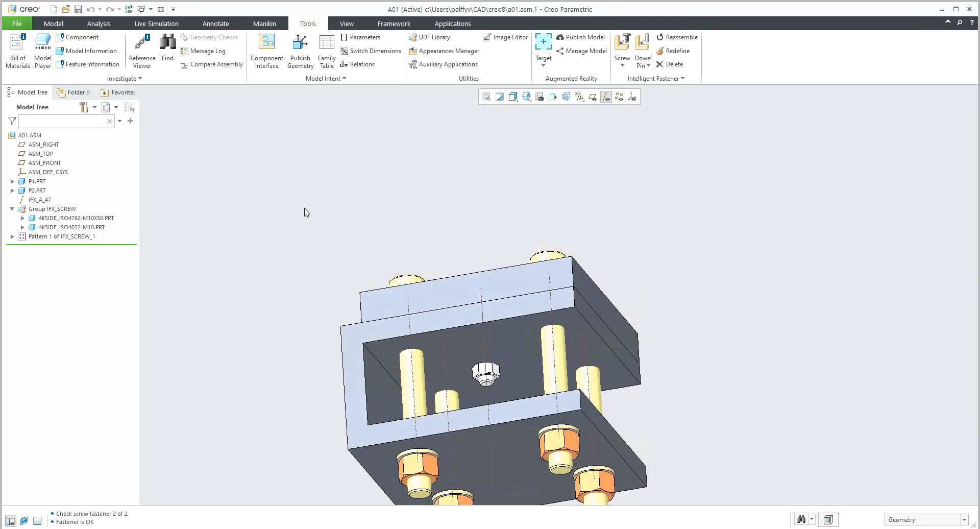
{"action": "left_click", "coordinate": [77, 229]}
{"action": "left_click", "coordinate": [95, 178]}
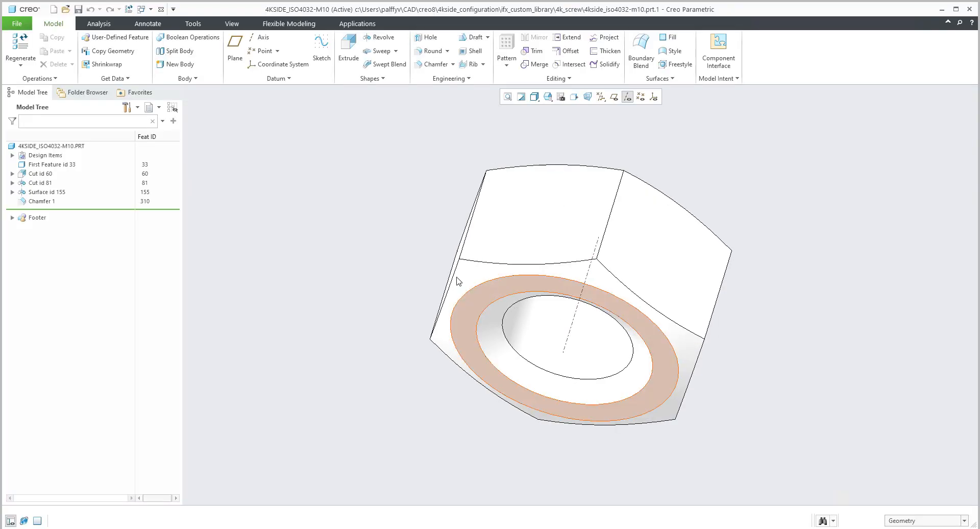
{"action": "mouse_move", "coordinate": [489, 296]}
{"action": "middle_mouse_down"}
{"action": "mouse_move", "coordinate": [477, 328]}
{"action": "mouse_move", "coordinate": [481, 406]}
{"action": "mouse_move", "coordinate": [485, 287]}
{"action": "middle_mouse_up"}
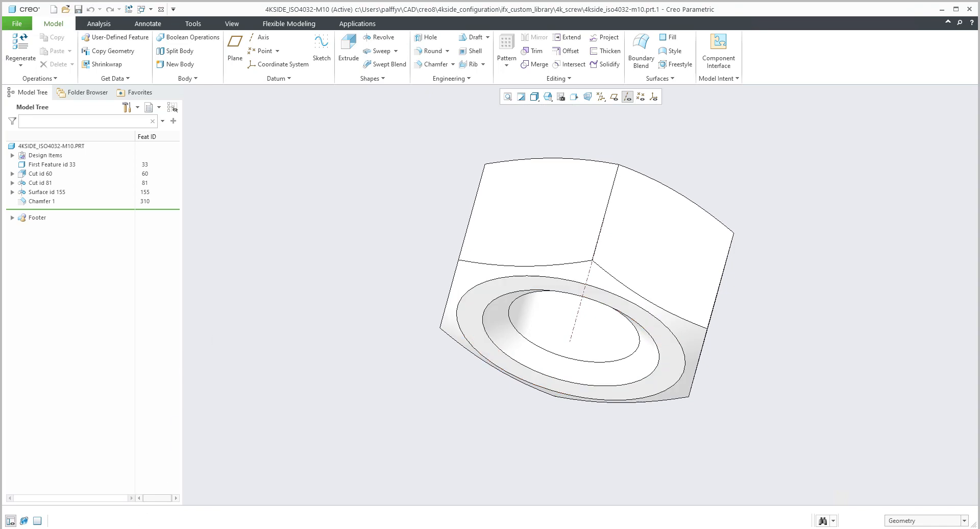
Open ISO4032-4K.dat from the custom library's ifx_fastener_data folder in Notepad and highlight the SURFACE value 34.
{"action": "left_click", "coordinate": [110, 528]}
{"action": "left_click", "coordinate": [121, 519]}
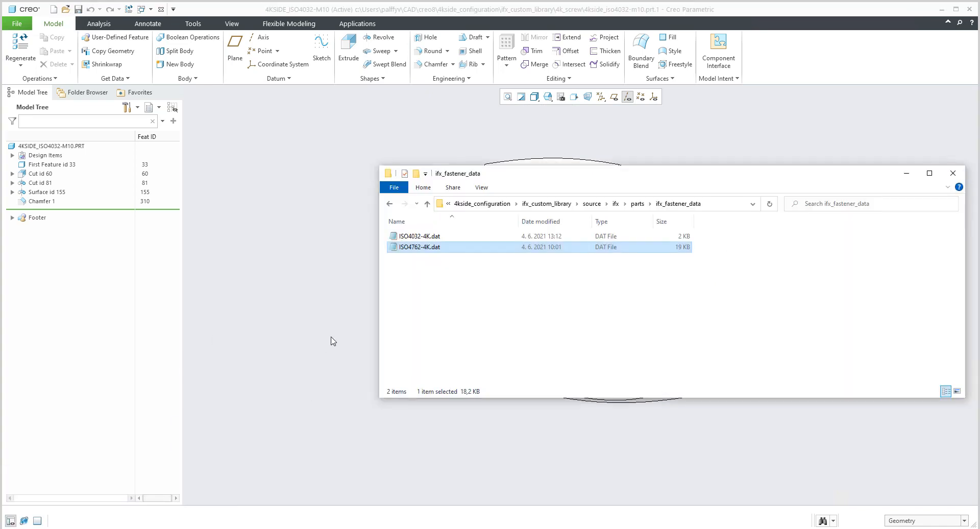
{"action": "left_click", "coordinate": [423, 237]}
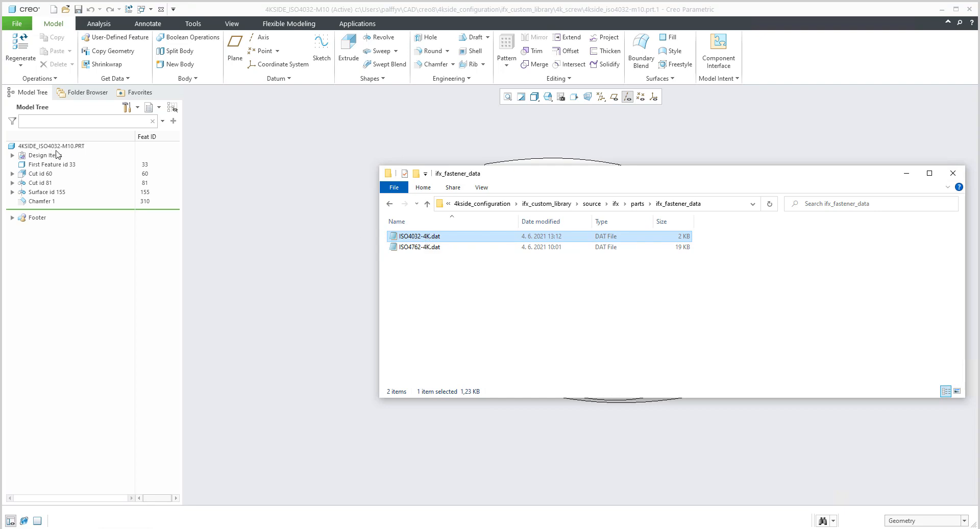
{"action": "right_click", "coordinate": [419, 238]}
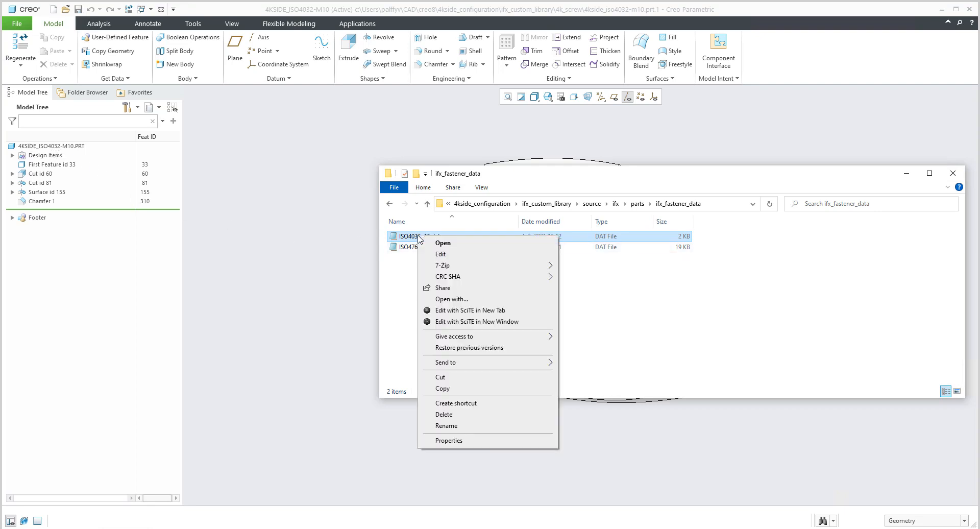
{"action": "left_click", "coordinate": [442, 243]}
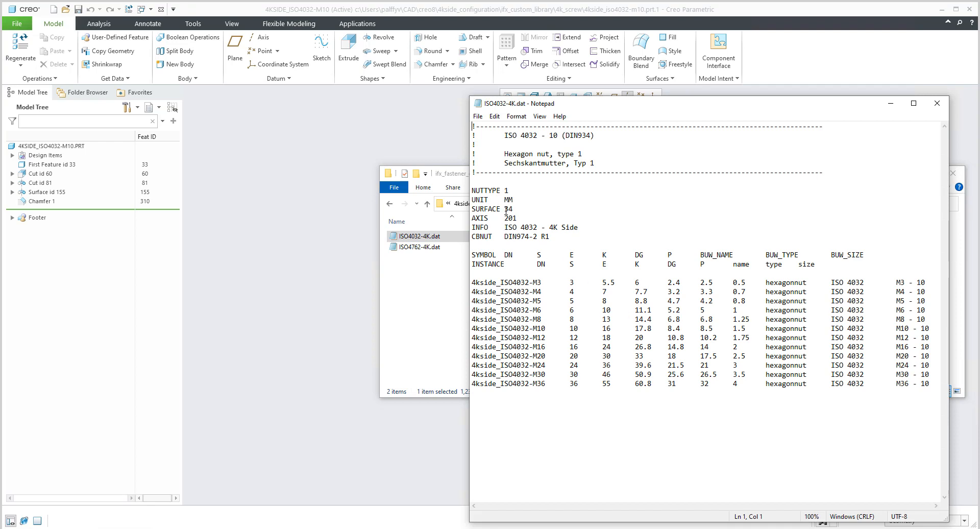
{"action": "left_click_drag", "start_coordinate": [504, 209], "coordinate": [514, 209]}
Minimize the data file and folder windows, and locate the nut's end face with surface ID 34.
{"action": "left_click", "coordinate": [891, 103]}
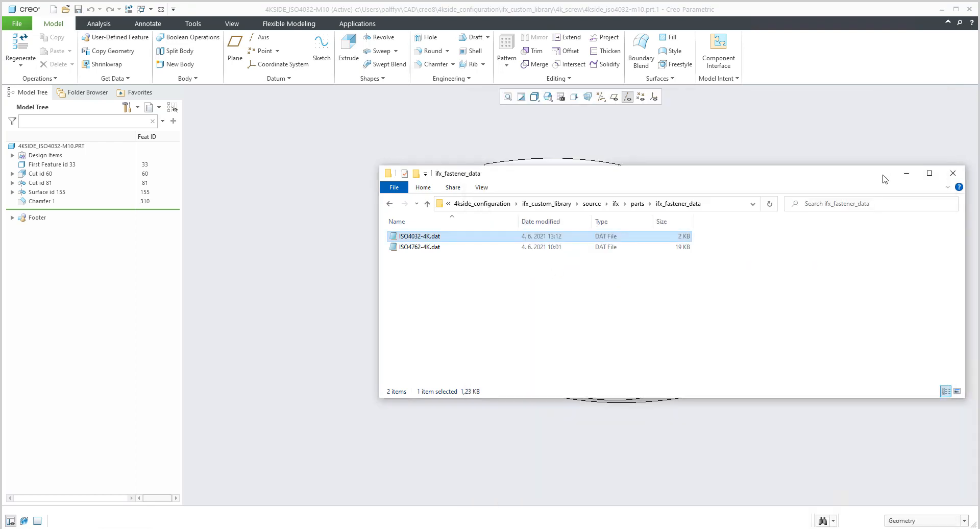
{"action": "left_click", "coordinate": [906, 174]}
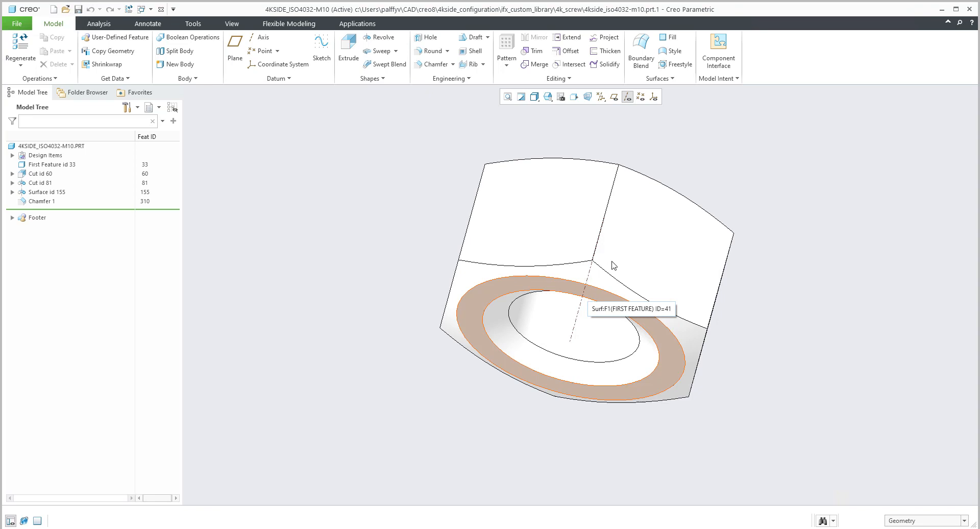
{"action": "middle_click_drag", "start_coordinate": [615, 267], "coordinate": [642, 237]}
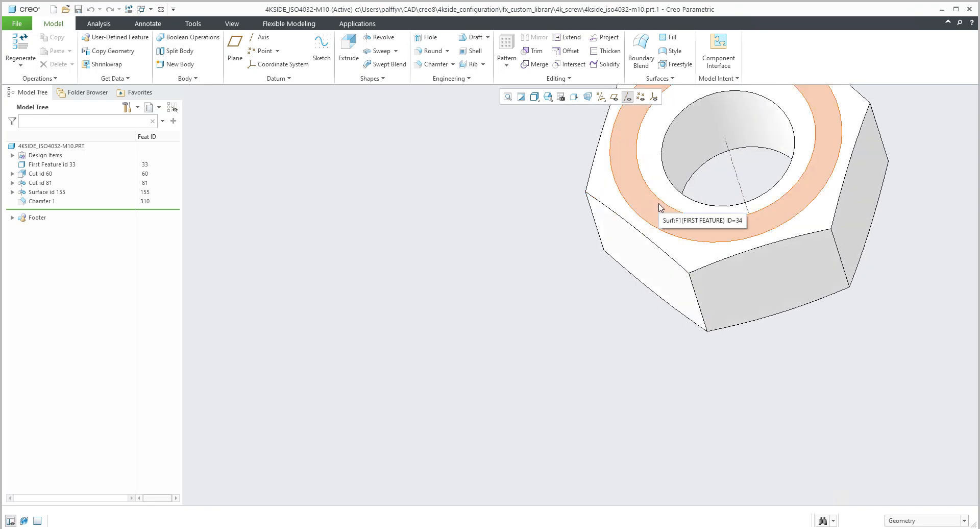
{"action": "middle_click_drag", "start_coordinate": [658, 207], "coordinate": [584, 311]}
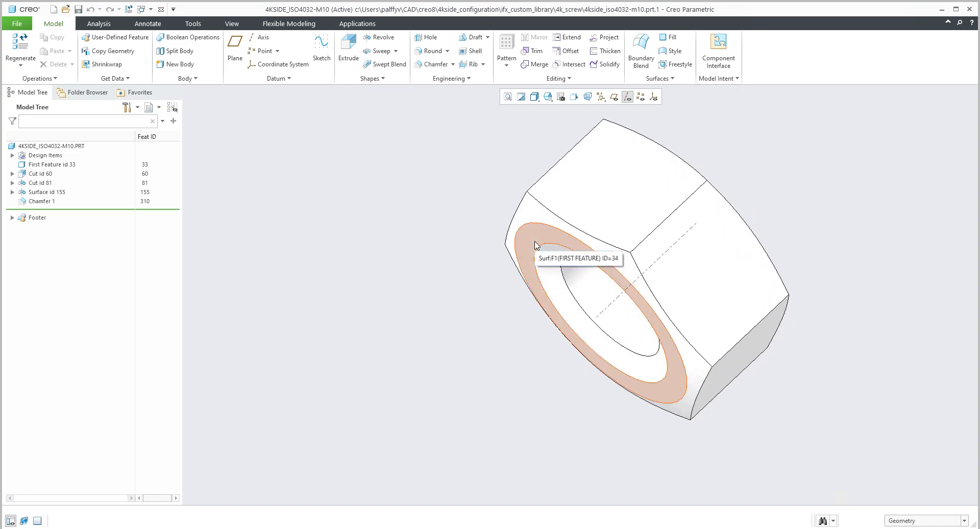
Close the nut part's window and bring up ISO4032-4K.dat again from the custom fastener data folder.
{"action": "left_click", "coordinate": [160, 9]}
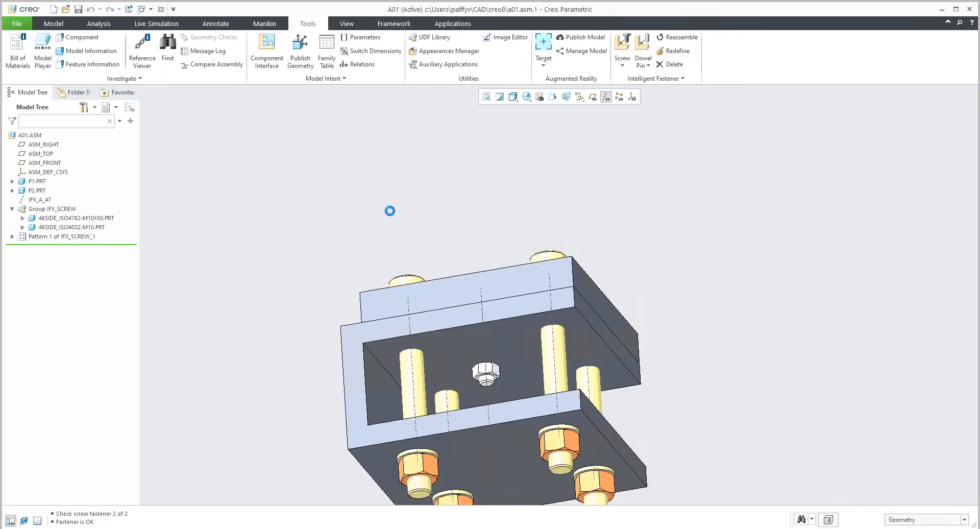
{"action": "left_click", "coordinate": [111, 528]}
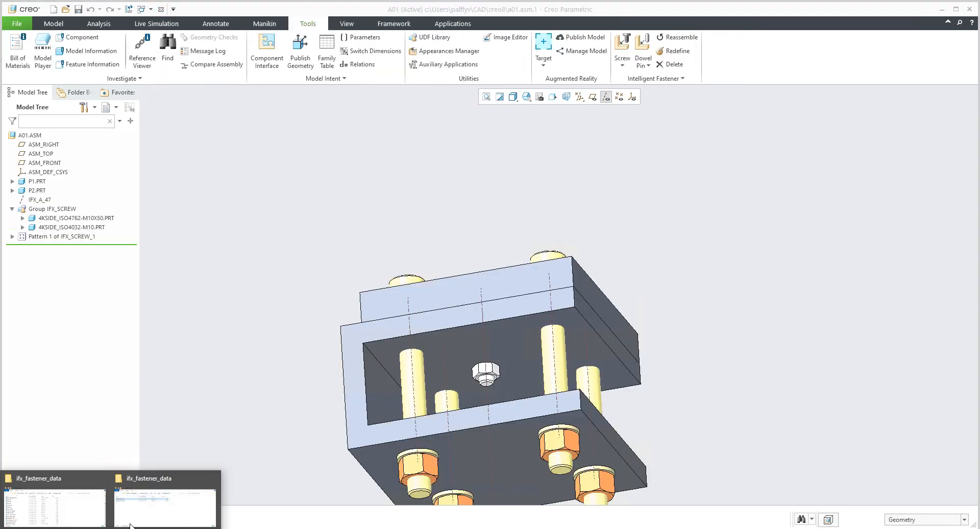
{"action": "left_click", "coordinate": [131, 525]}
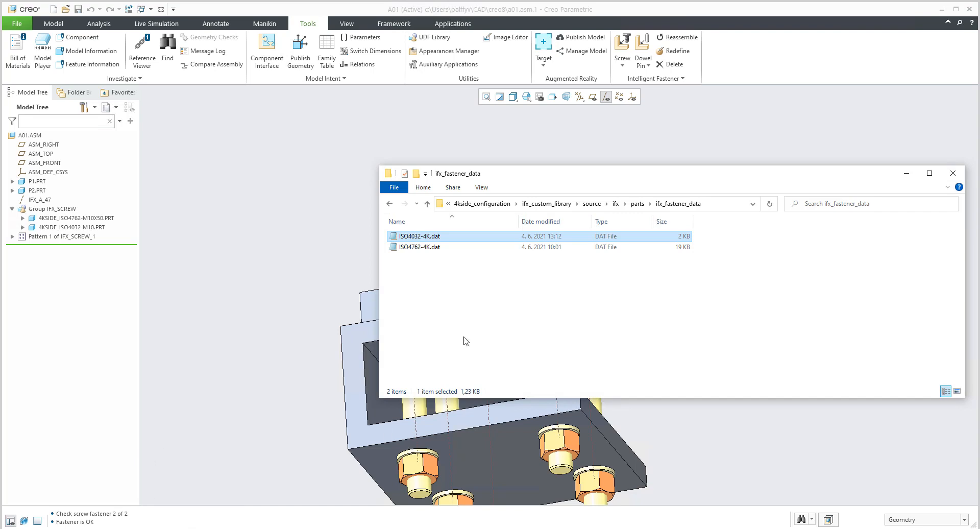
{"action": "key", "text": "Return"}
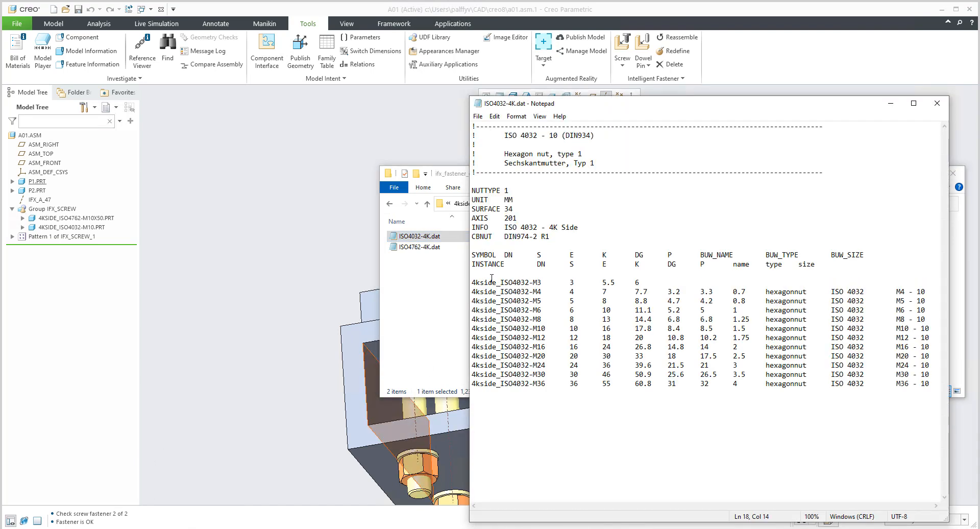
Highlight the M6 to M20 nut rows and the INFO text ISO 4032 - 4K Side, and close ISO4032-4K.dat.
{"action": "left_click_drag", "start_coordinate": [491, 278], "coordinate": [461, 278]}
{"action": "left_click", "coordinate": [465, 292]}
{"action": "left_click", "coordinate": [576, 428]}
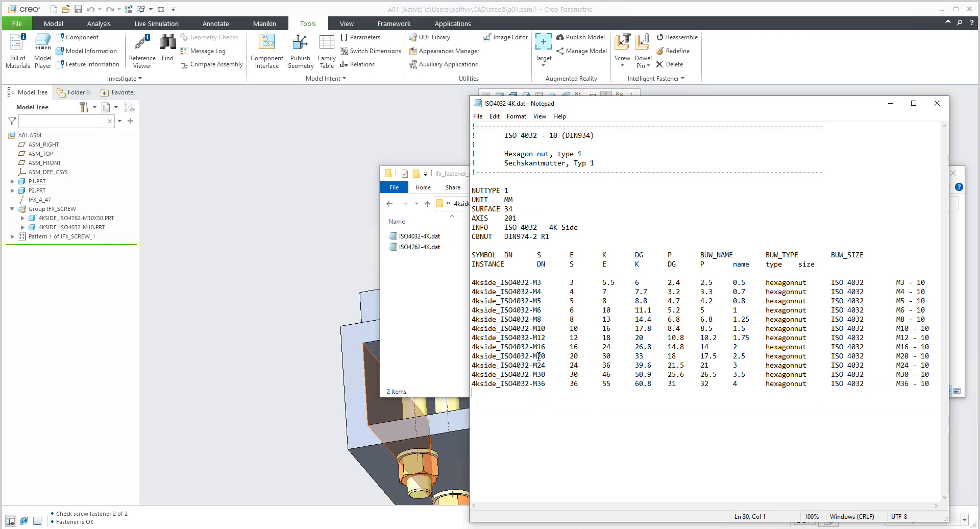
{"action": "left_click_drag", "start_coordinate": [939, 355], "coordinate": [504, 310]}
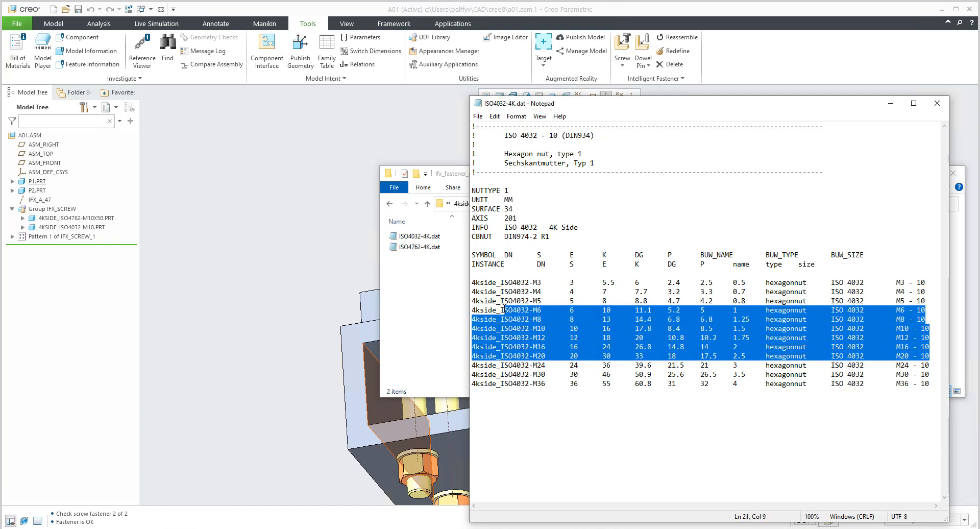
{"action": "left_click", "coordinate": [618, 388]}
{"action": "left_click_drag", "start_coordinate": [505, 227], "coordinate": [580, 228]}
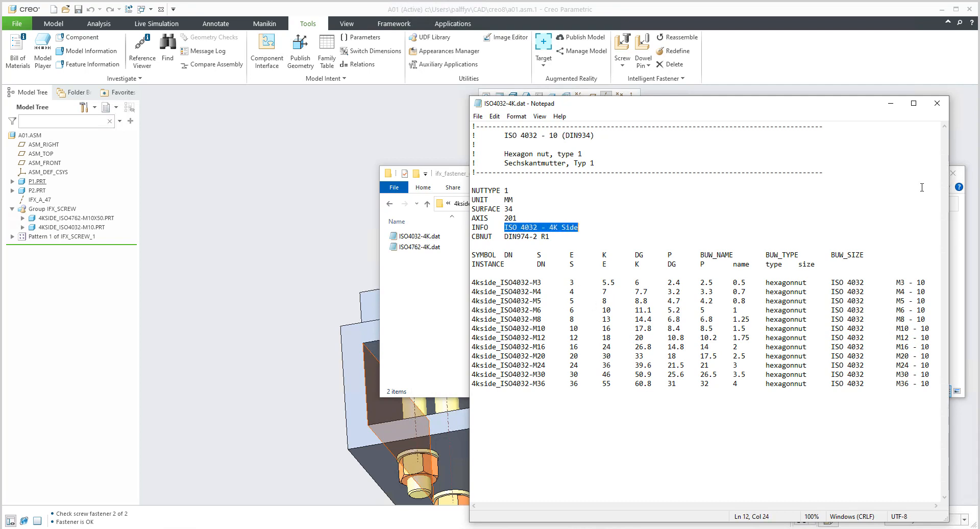
{"action": "left_click", "coordinate": [937, 103]}
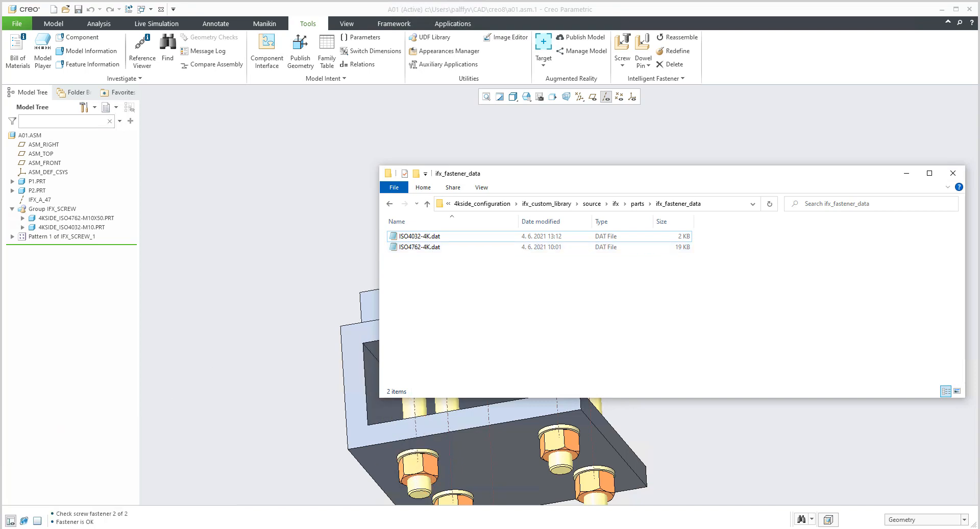
Browse the fastener files in Creo 8.0.0.0's standard ifx_fastener_data folder, and return to the A01 assembly.
{"action": "left_click", "coordinate": [84, 528]}
{"action": "left_click", "coordinate": [63, 511]}
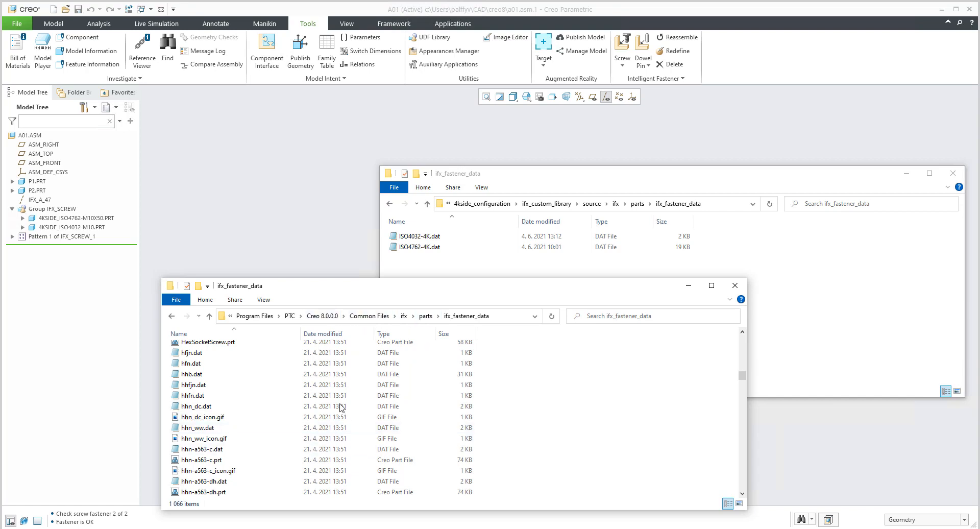
{"action": "scroll", "coordinate": [294, 422], "scroll_direction": "down", "scroll_amount": 4}
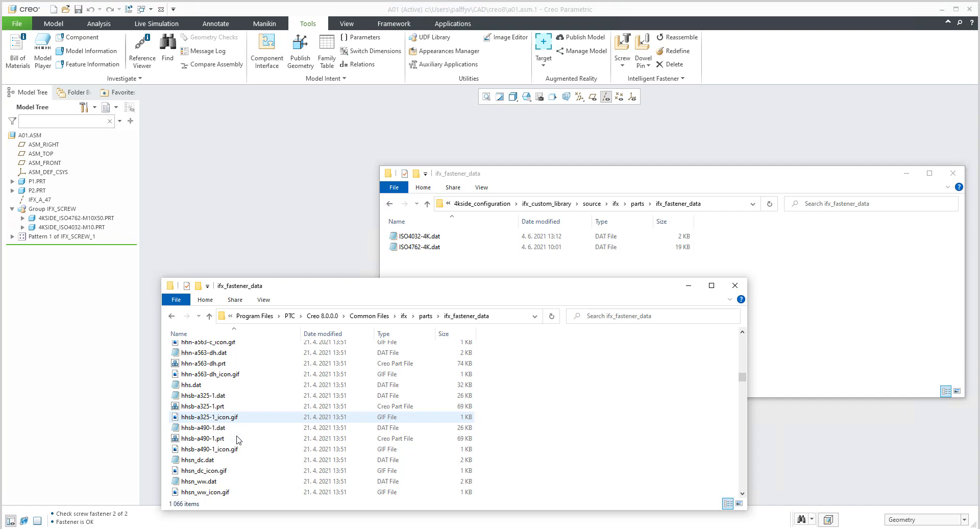
{"action": "scroll", "coordinate": [236, 442], "scroll_direction": "down", "scroll_amount": 3}
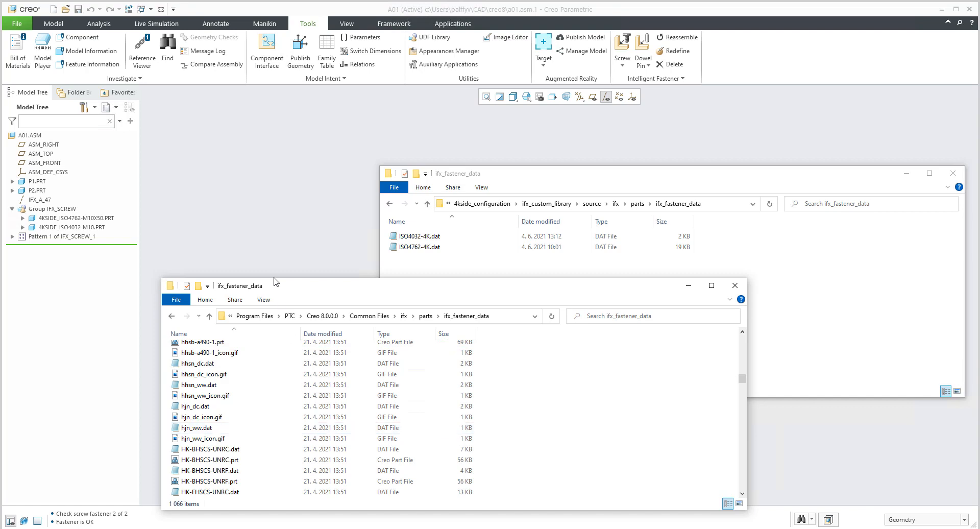
{"action": "left_click", "coordinate": [276, 244]}
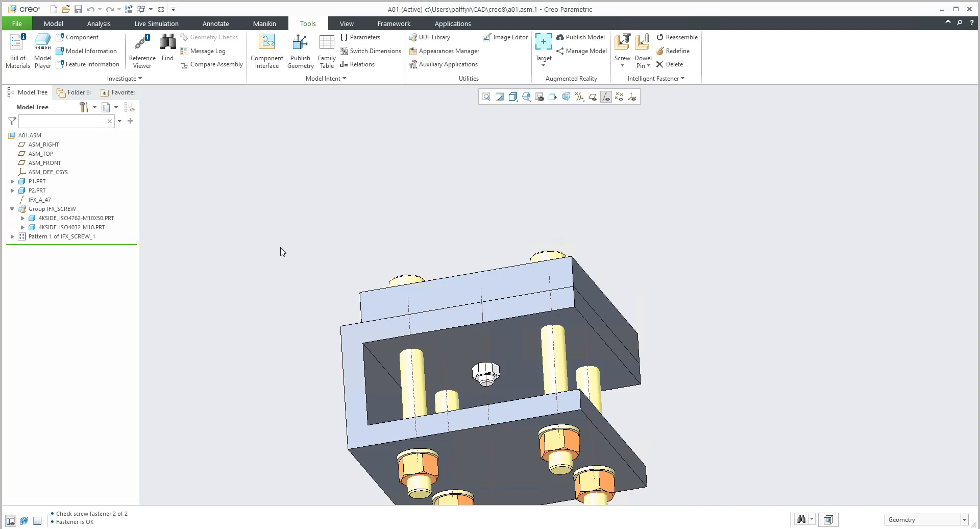
{"action": "middle_click_drag", "start_coordinate": [294, 311], "coordinate": [316, 236], "text": "shift"}
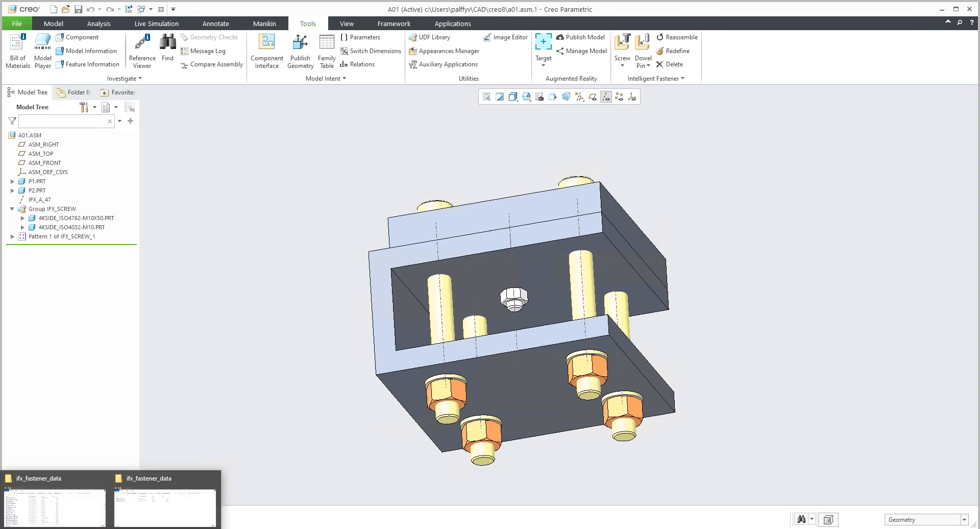
Open the 4k_screw folder inside ifx_custom_library, show its full path, and look through its part files.
{"action": "left_click", "coordinate": [77, 520]}
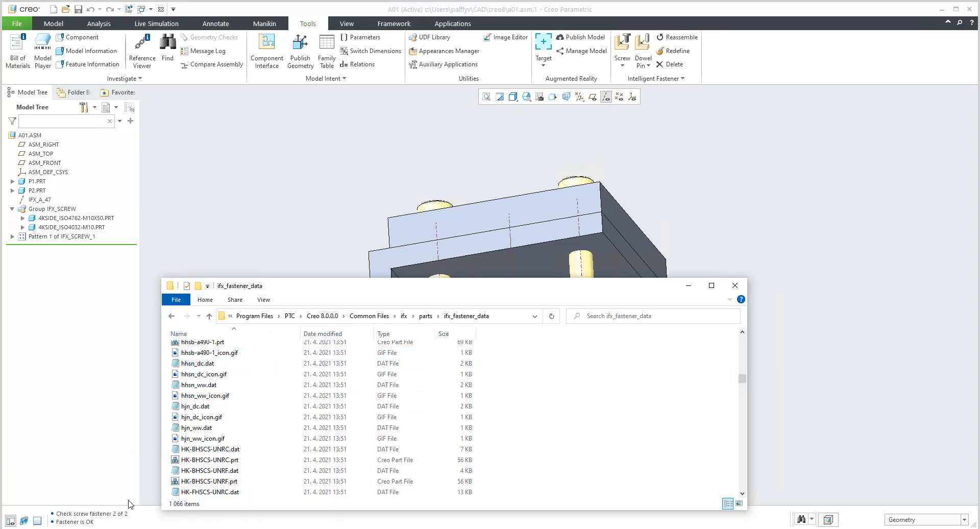
{"action": "left_click", "coordinate": [164, 507]}
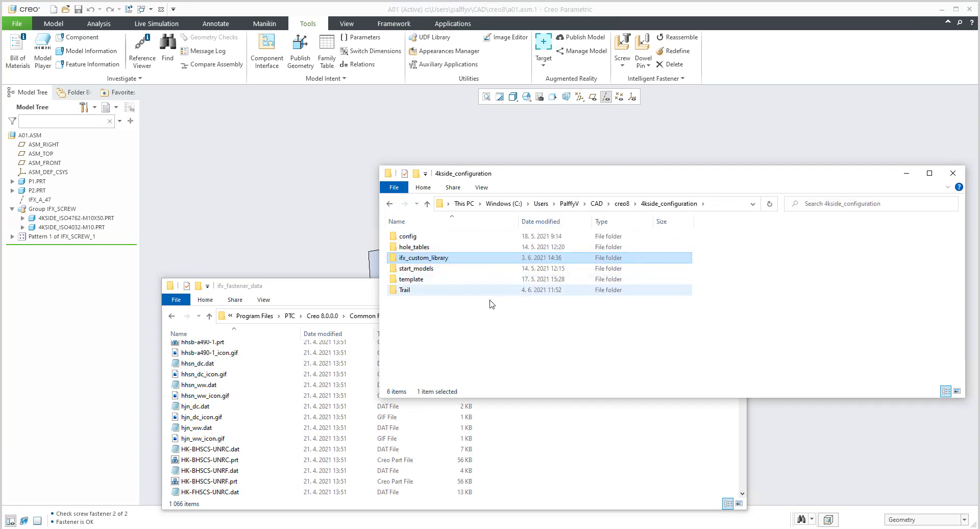
{"action": "double_click", "coordinate": [419, 260]}
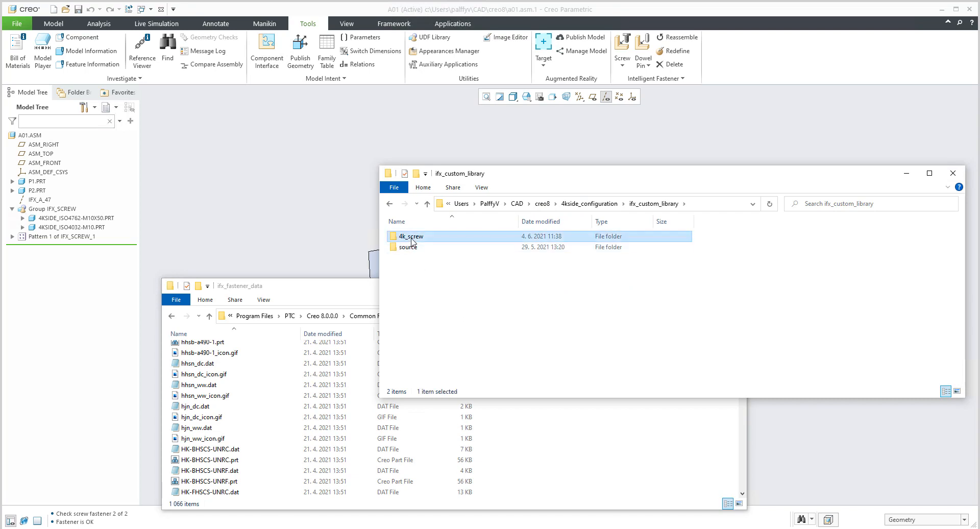
{"action": "double_click", "coordinate": [412, 237]}
{"action": "left_click", "coordinate": [737, 204]}
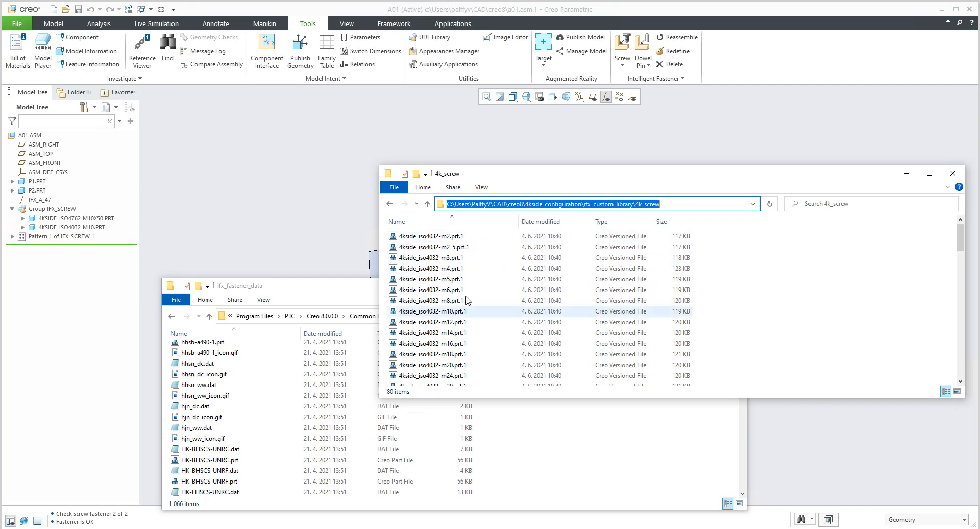
{"action": "scroll", "coordinate": [485, 322], "scroll_direction": "down", "scroll_amount": 20}
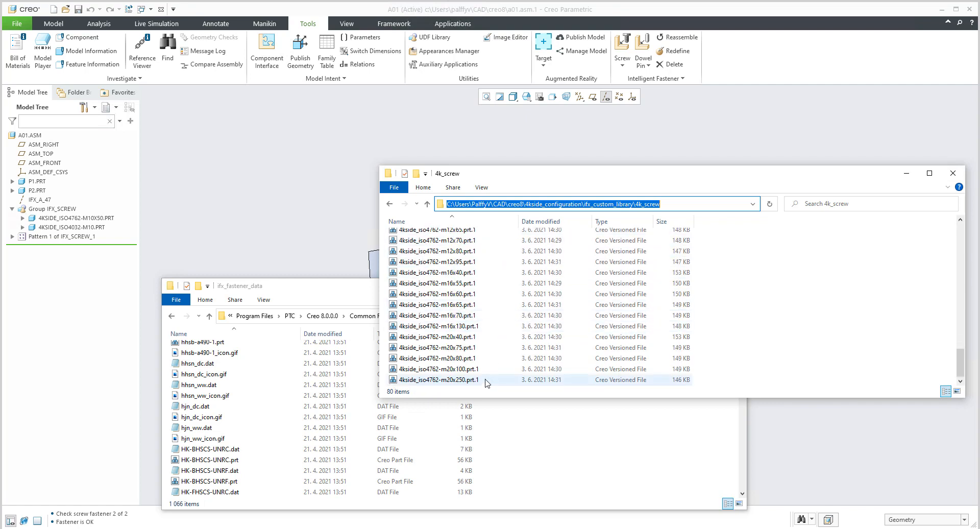
{"action": "scroll", "coordinate": [490, 348], "scroll_direction": "up", "scroll_amount": 19}
{"action": "scroll", "coordinate": [488, 352], "scroll_direction": "up", "scroll_amount": 1}
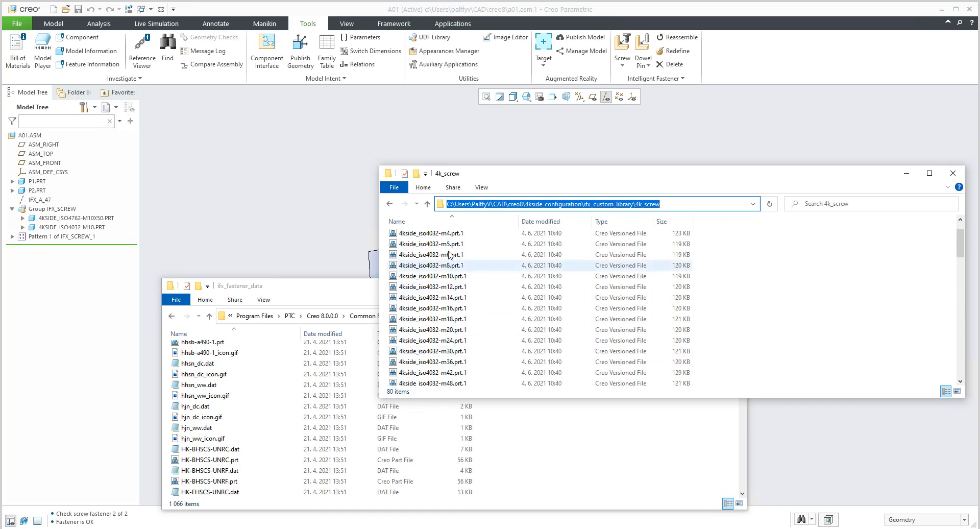
Highlight the ISO4032 M4 to M16 nut files and the ISO4762 M8x35 to M10x25 screw files, and put both folder windows away.
{"action": "left_click", "coordinate": [434, 233]}
{"action": "left_click", "coordinate": [437, 310], "text": "shift"}
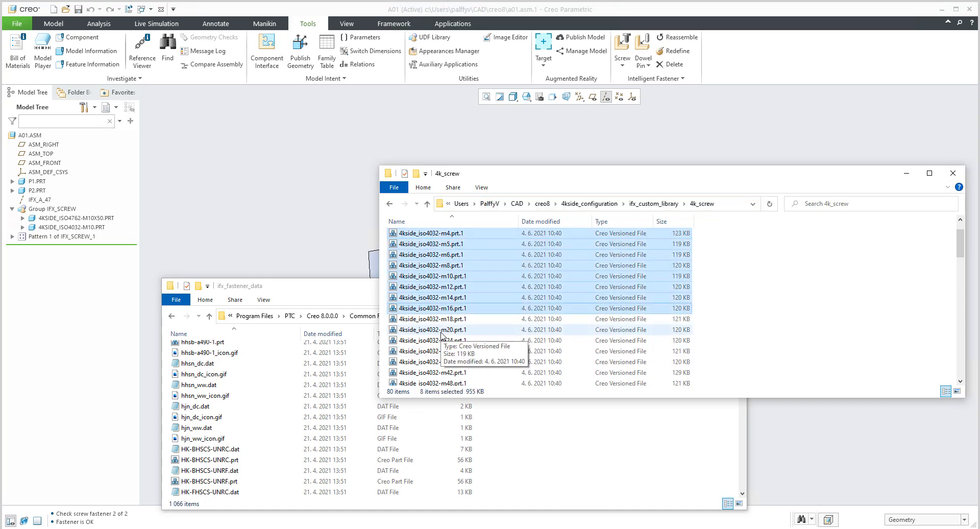
{"action": "scroll", "coordinate": [442, 335], "scroll_direction": "down", "scroll_amount": 10}
{"action": "left_click", "coordinate": [439, 283]}
{"action": "left_click", "coordinate": [462, 347], "text": "shift"}
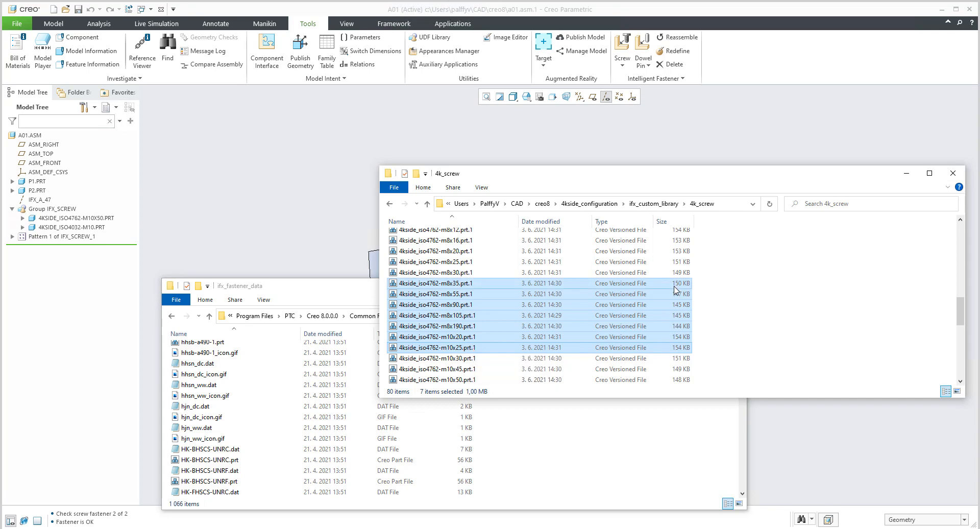
{"action": "left_click", "coordinate": [853, 335]}
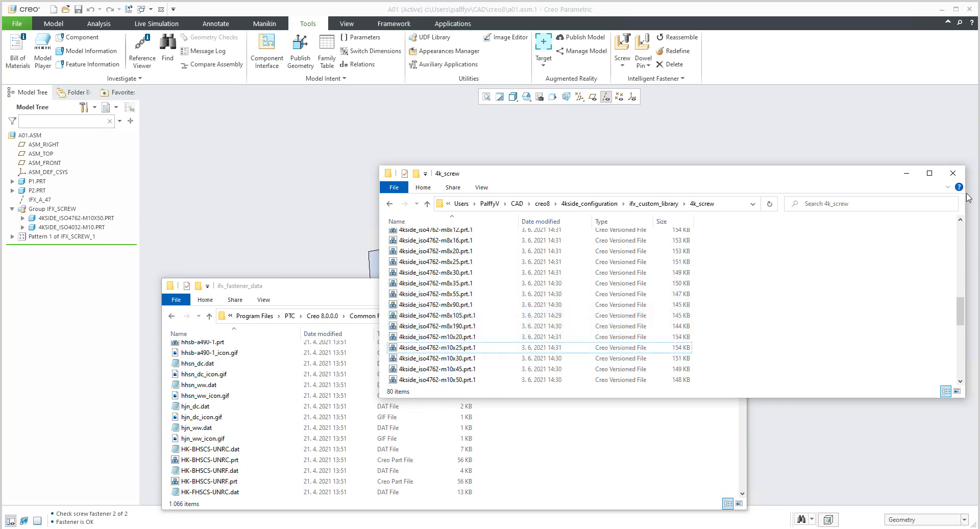
{"action": "left_click", "coordinate": [952, 173]}
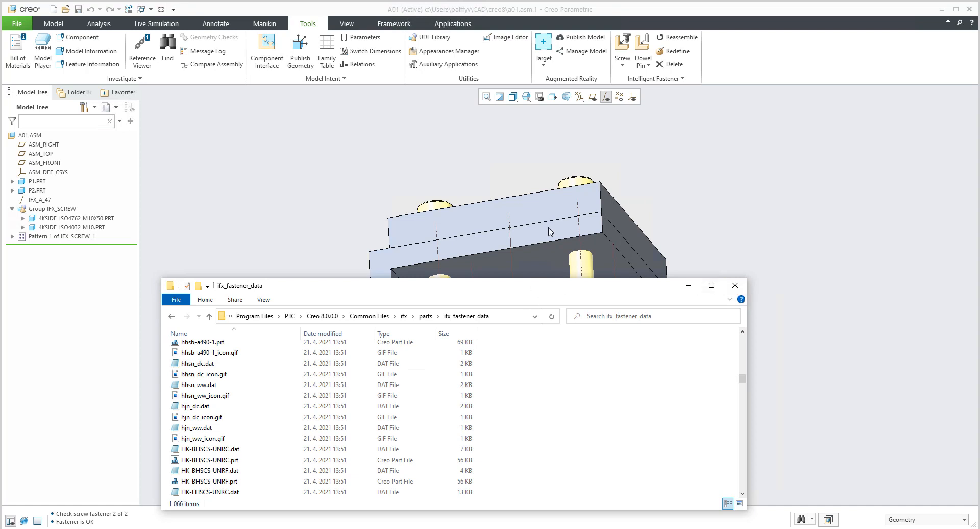
{"action": "left_click", "coordinate": [689, 285]}
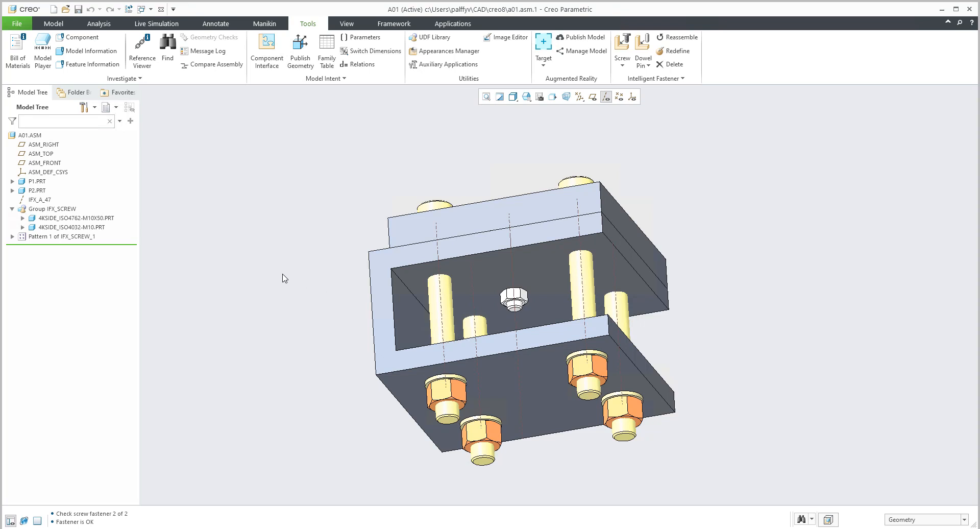
Run Check Screw Fasteners, open the M10 x 50 fastener's definition, and pick ISO 4032 - 4K Side as its nut.
{"action": "left_click", "coordinate": [672, 80]}
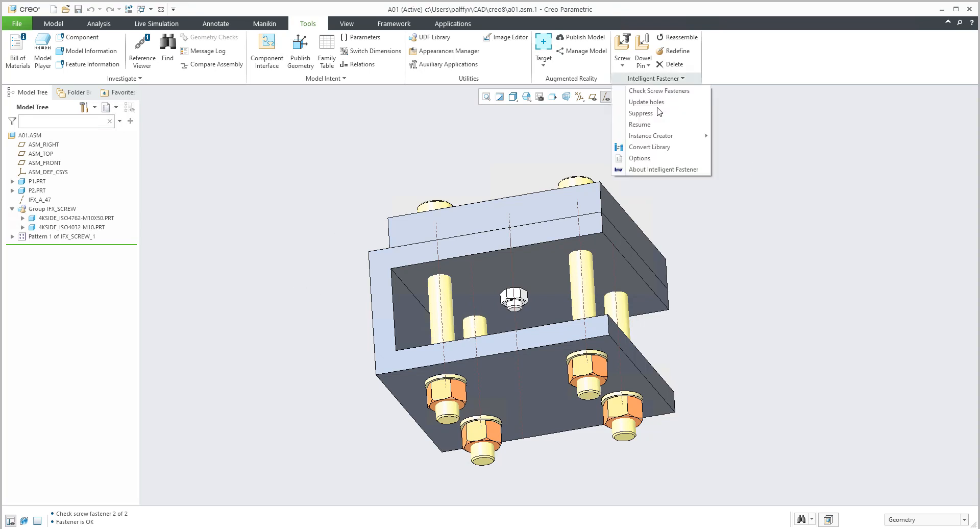
{"action": "left_click", "coordinate": [647, 92]}
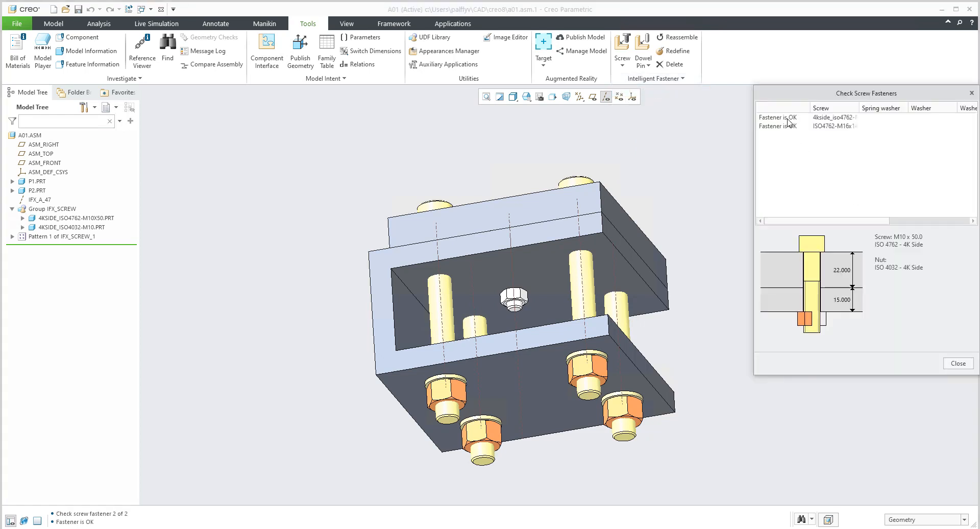
{"action": "left_click", "coordinate": [791, 121]}
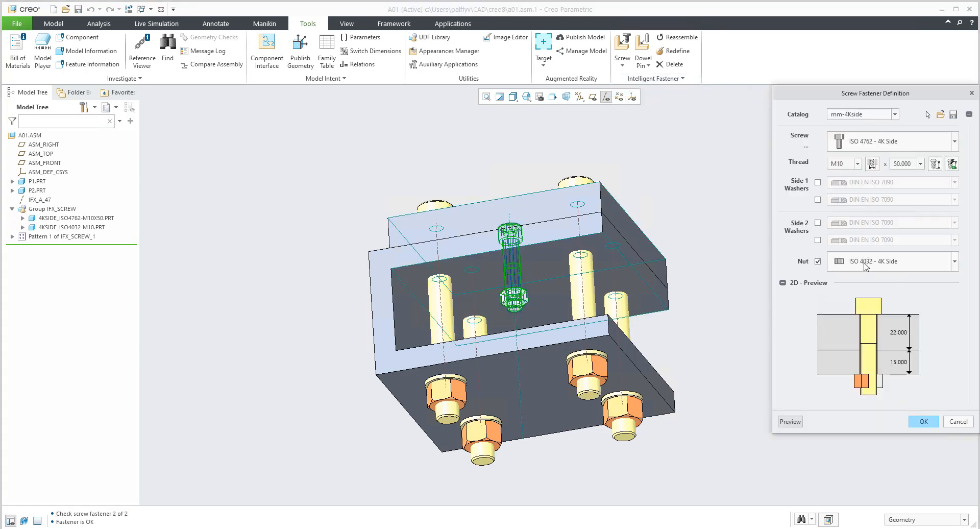
{"action": "left_click", "coordinate": [867, 263]}
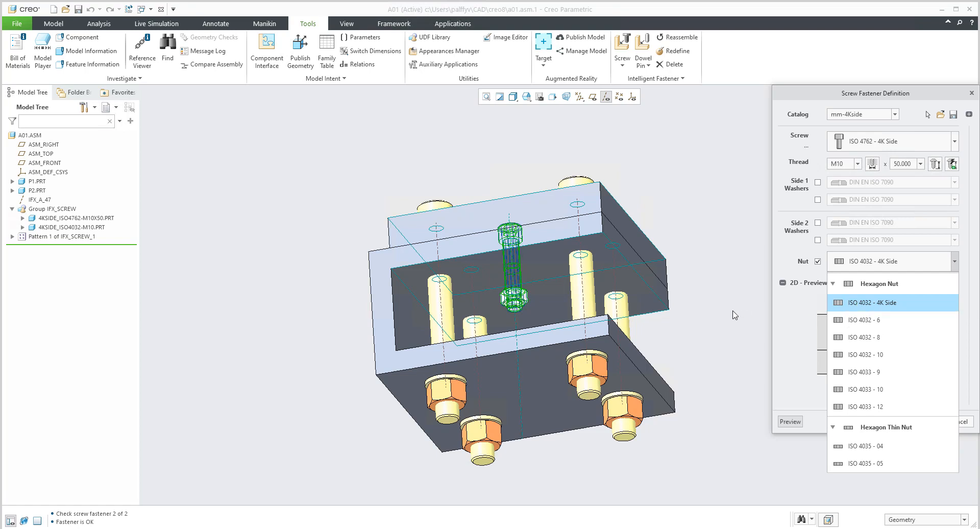
{"action": "left_click", "coordinate": [857, 303]}
Open ifx_translation.txt in Notepad from the text\usascii folder of the standard Creo 8.0.0.0 ifx directory.
{"action": "mouse_move", "coordinate": [73, 526]}
{"action": "left_click", "coordinate": [73, 506]}
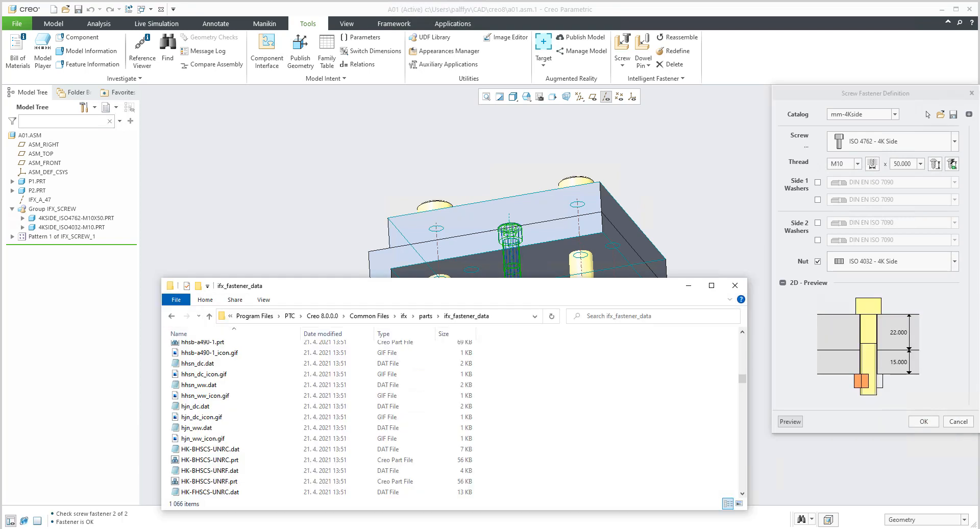
{"action": "left_click_drag", "start_coordinate": [357, 291], "coordinate": [437, 117]}
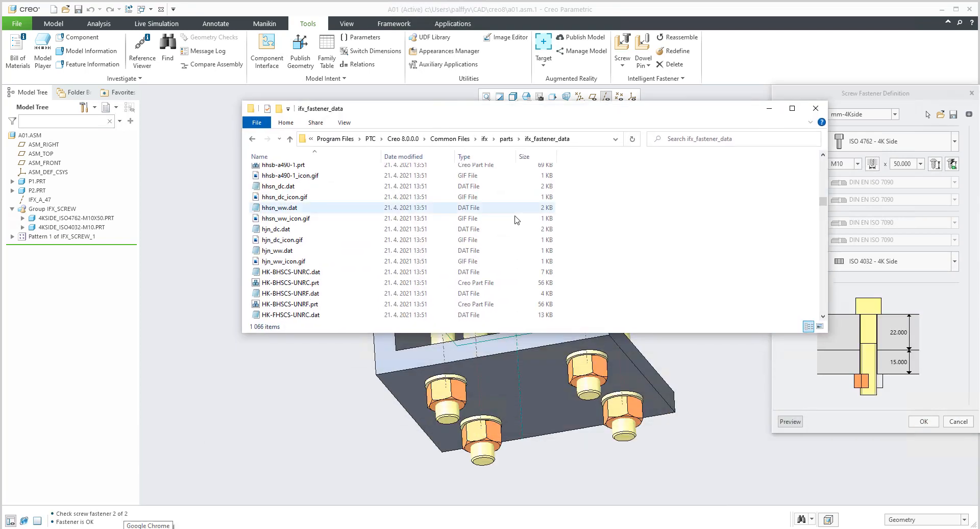
{"action": "left_click", "coordinate": [484, 139]}
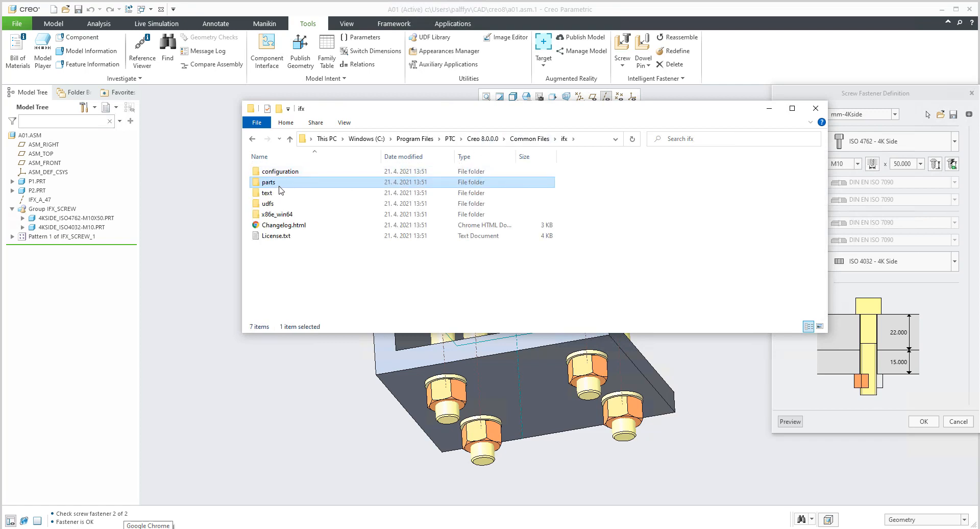
{"action": "double_click", "coordinate": [269, 193]}
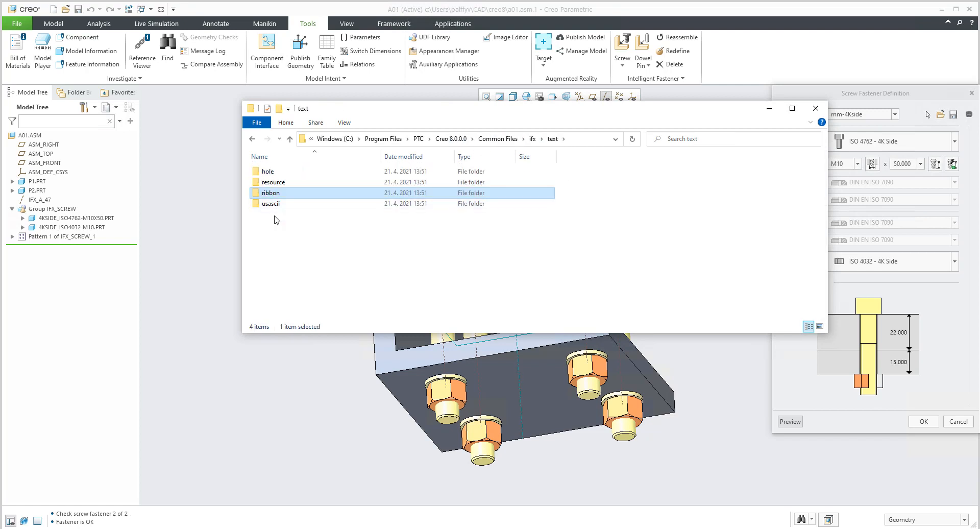
{"action": "double_click", "coordinate": [271, 203]}
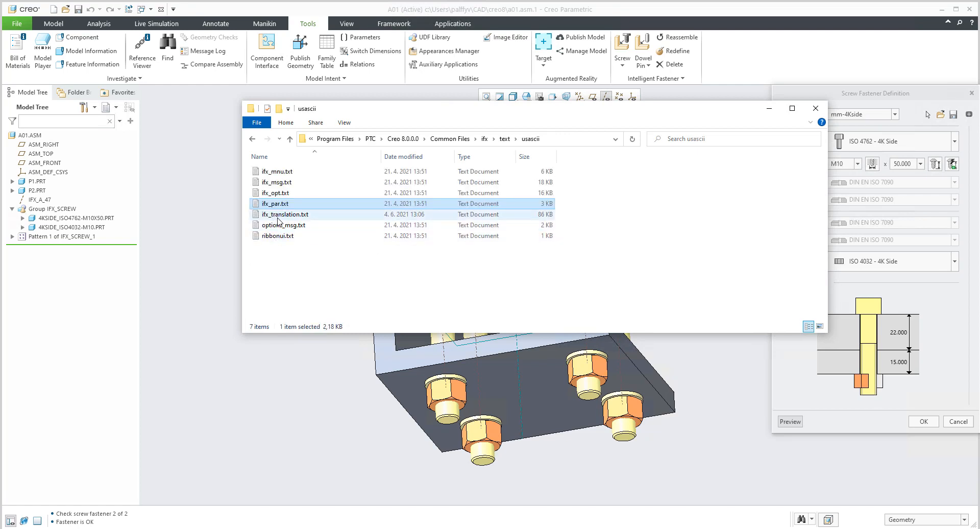
{"action": "double_click", "coordinate": [301, 215]}
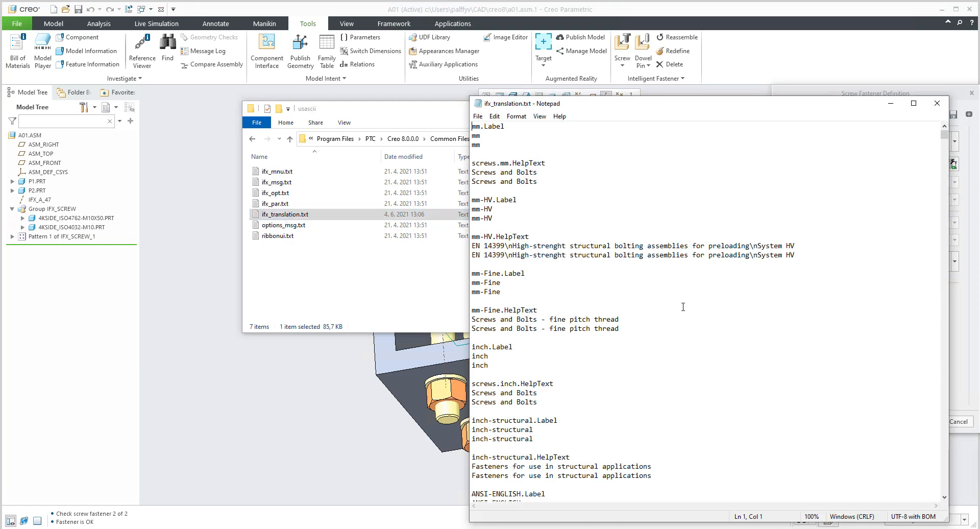
Search ifx_translation.txt for "4k" and bring the ISO4762-4K entries into view.
{"action": "key", "text": "ctrl+f"}
{"action": "type", "text": "4k"}
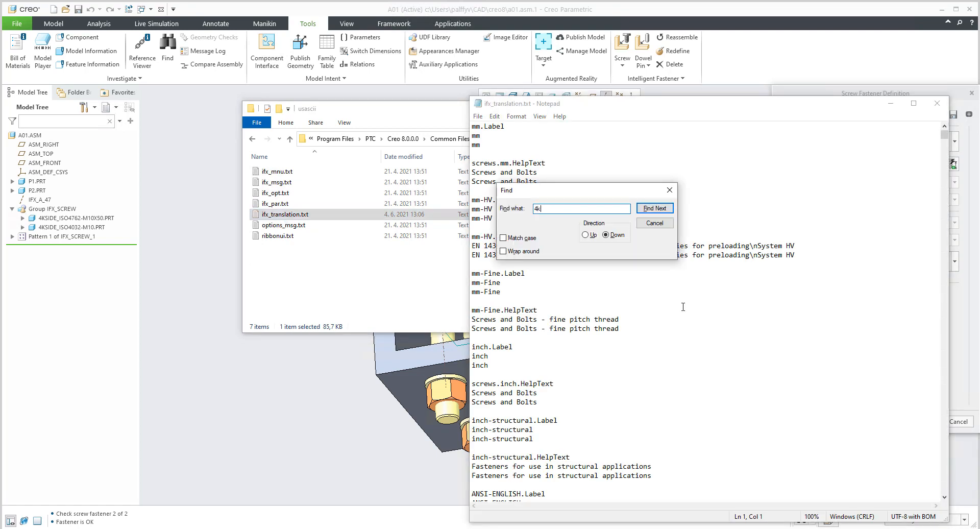
{"action": "key", "text": "Return"}
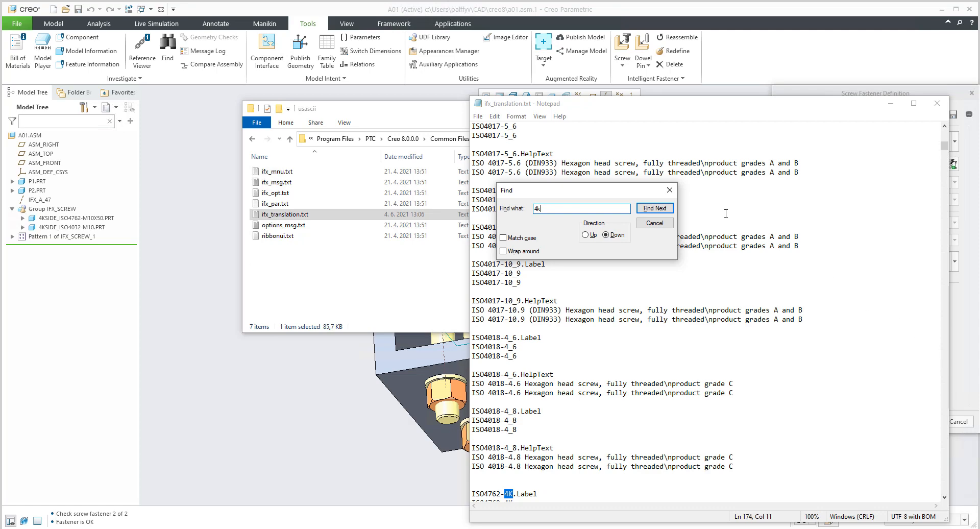
{"action": "left_click", "coordinate": [670, 190]}
{"action": "scroll", "coordinate": [673, 339], "scroll_direction": "down", "scroll_amount": 7}
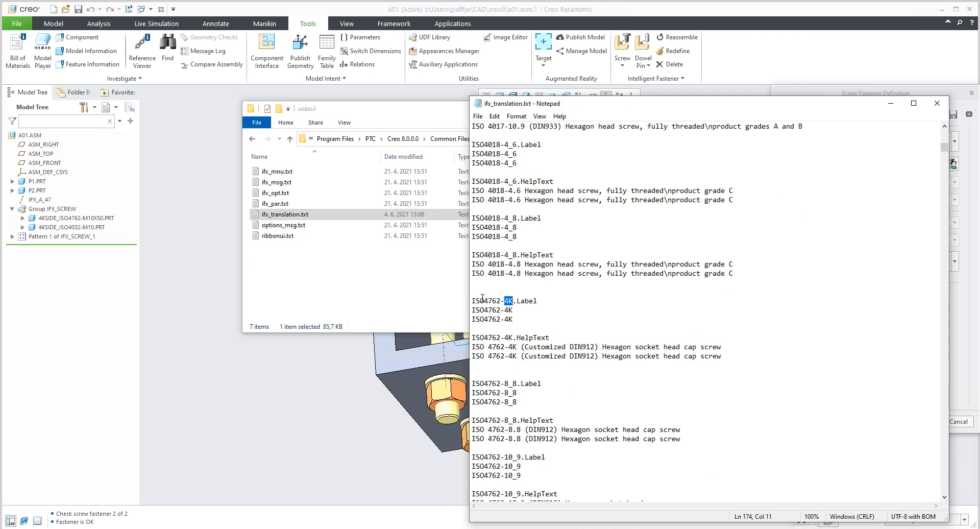
Highlight the ISO4762-4K Label and HelpText entries, including the part name, the HelpText key and its description lines.
{"action": "left_click_drag", "start_coordinate": [472, 301], "coordinate": [732, 357]}
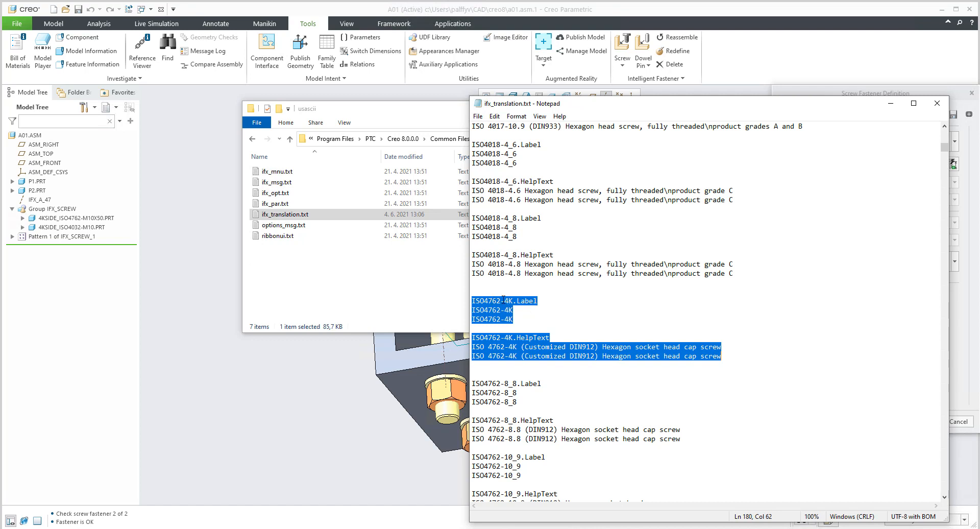
{"action": "left_click_drag", "start_coordinate": [514, 305], "coordinate": [467, 304]}
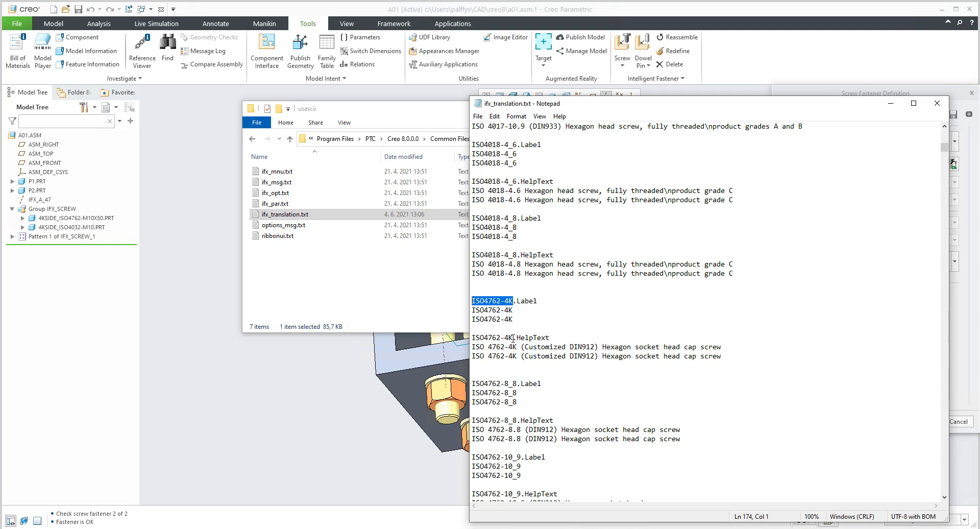
{"action": "left_click_drag", "start_coordinate": [519, 338], "coordinate": [550, 337]}
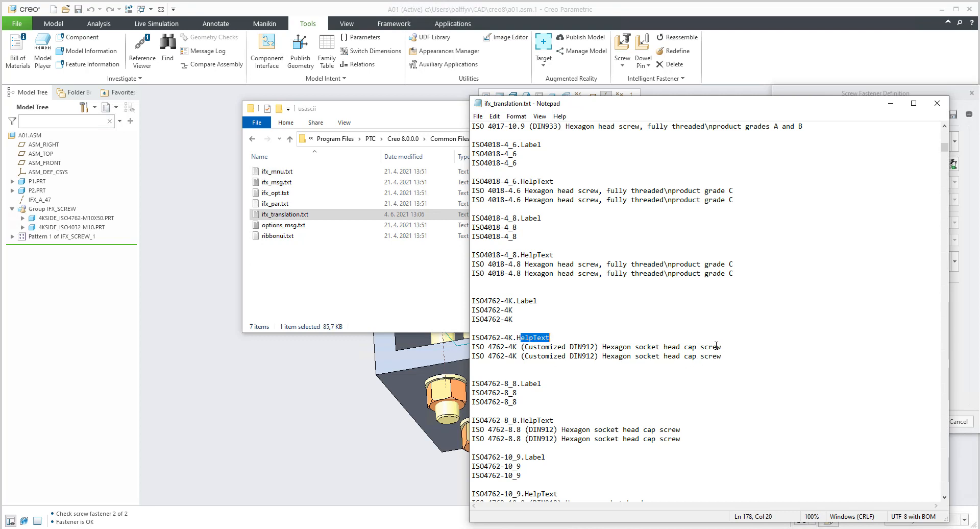
{"action": "left_click_drag", "start_coordinate": [719, 346], "coordinate": [475, 356]}
{"action": "left_click", "coordinate": [517, 368]}
{"action": "scroll", "coordinate": [607, 174], "scroll_direction": "up", "scroll_amount": 1}
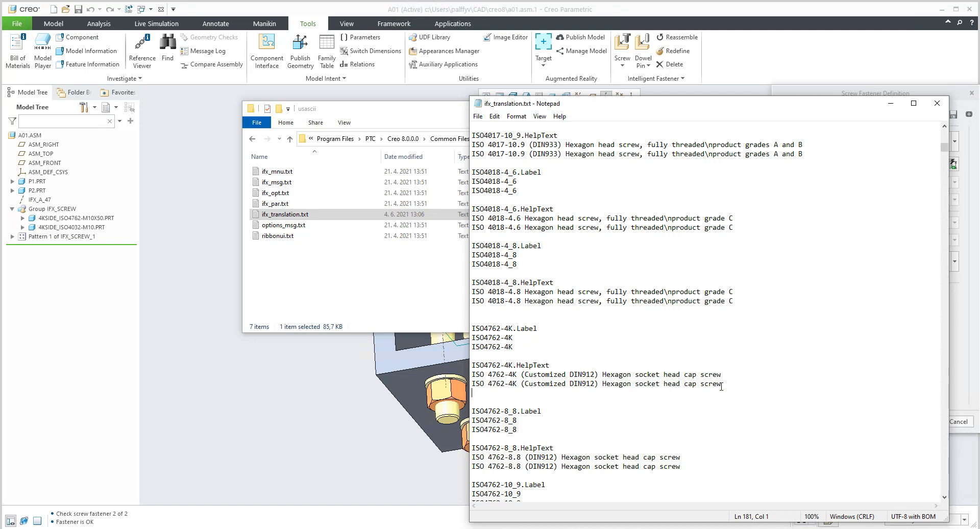
Highlight the two "ISO 4762-4K (Customized DIN912) Hexagon socket head cap screw" description lines again, and clear the selection.
{"action": "left_click_drag", "start_coordinate": [721, 384], "coordinate": [537, 384]}
{"action": "left_click", "coordinate": [626, 416]}
{"action": "left_click_drag", "start_coordinate": [730, 383], "coordinate": [444, 376]}
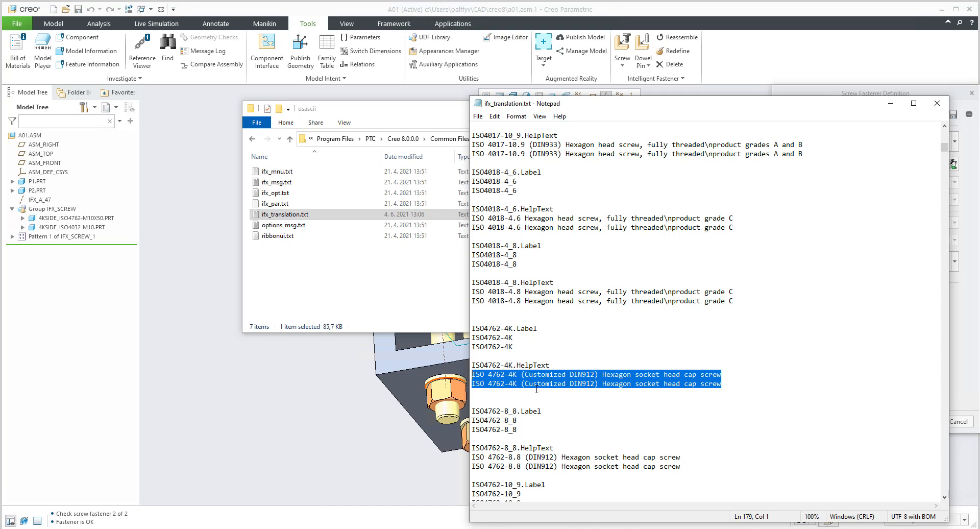
{"action": "left_click_drag", "start_coordinate": [533, 383], "coordinate": [580, 389]}
{"action": "left_click", "coordinate": [582, 406]}
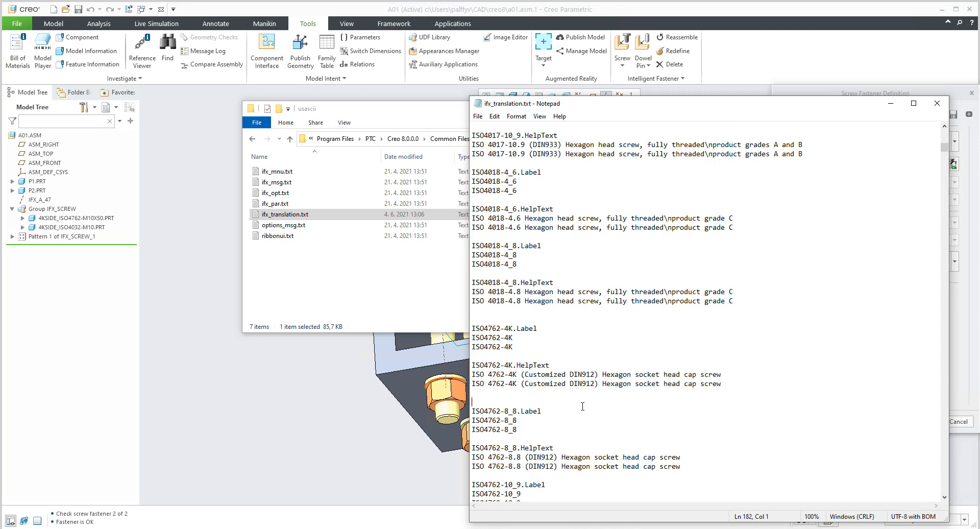
Highlight the complete ISO4762-4K block, from its Label entry through both HelpText description lines, and clear the selection.
{"action": "left_click_drag", "start_coordinate": [472, 328], "coordinate": [733, 386]}
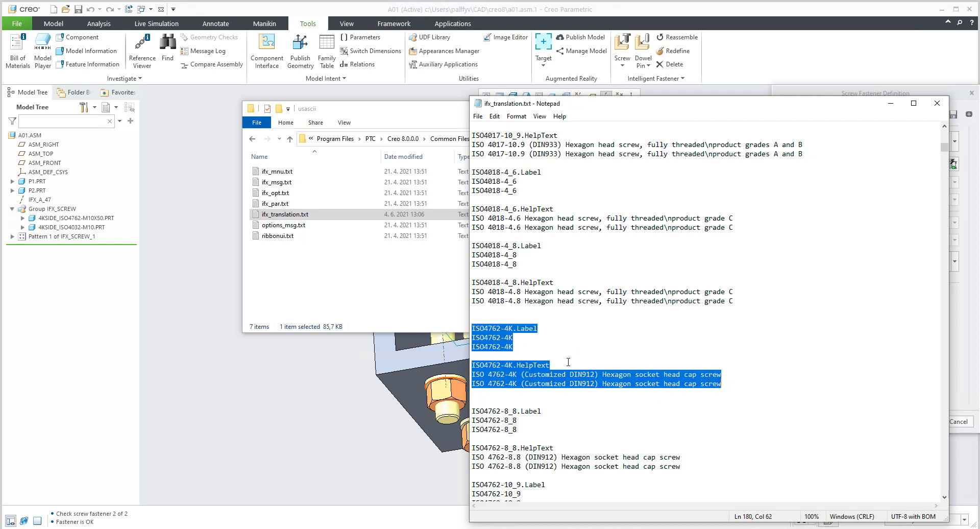
{"action": "left_click", "coordinate": [568, 362]}
{"action": "left_click", "coordinate": [732, 386]}
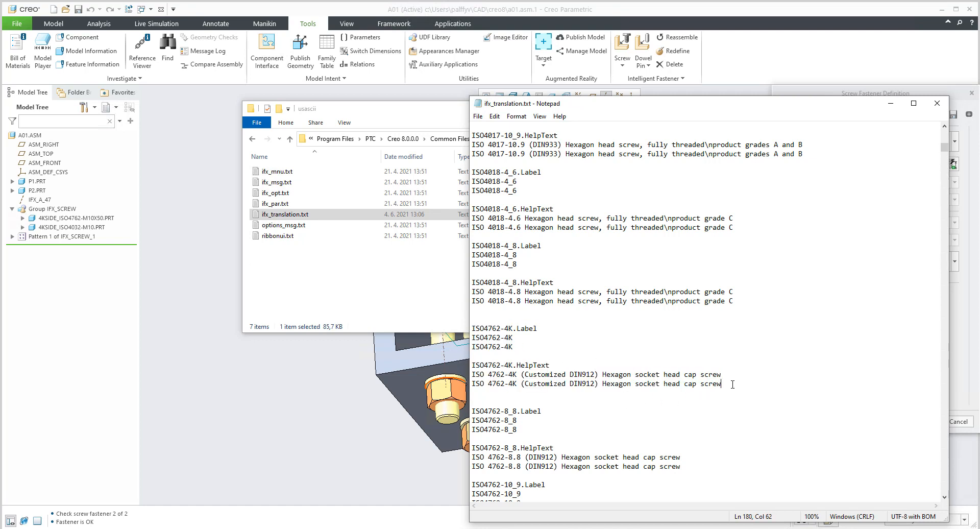
Find the next "4k" match in ifx_translation.txt and highlight the ISO4032-4K Label name and both hexagon nut HelpText lines.
{"action": "key", "text": "ctrl+f"}
{"action": "key", "text": "Return"}
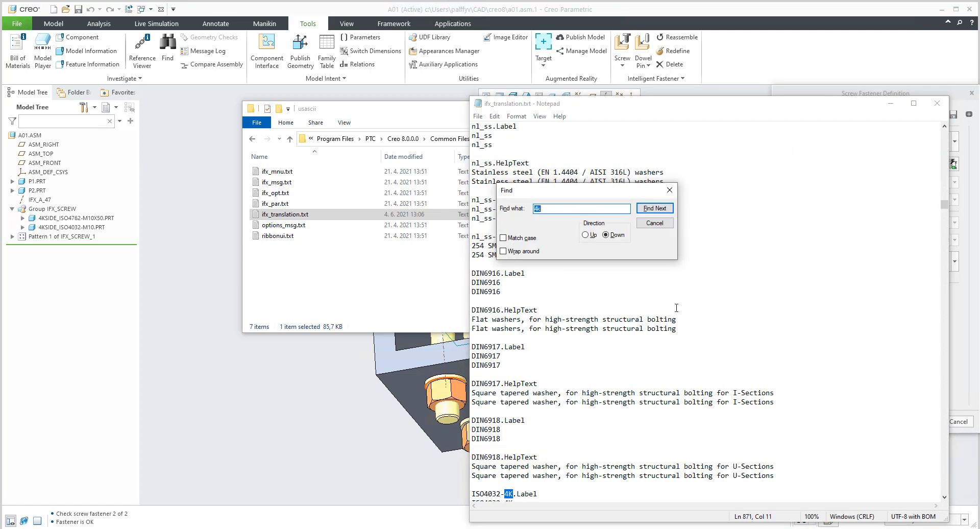
{"action": "left_click", "coordinate": [670, 190]}
{"action": "scroll", "coordinate": [573, 407], "scroll_direction": "down", "scroll_amount": 4}
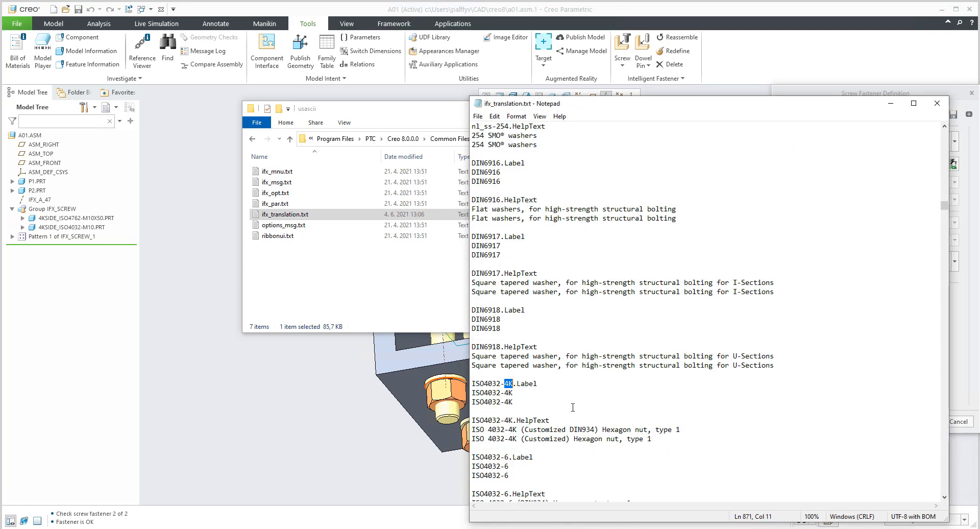
{"action": "left_click_drag", "start_coordinate": [500, 383], "coordinate": [470, 386]}
{"action": "left_click_drag", "start_coordinate": [570, 429], "coordinate": [595, 430]}
{"action": "left_click_drag", "start_coordinate": [666, 439], "coordinate": [480, 430]}
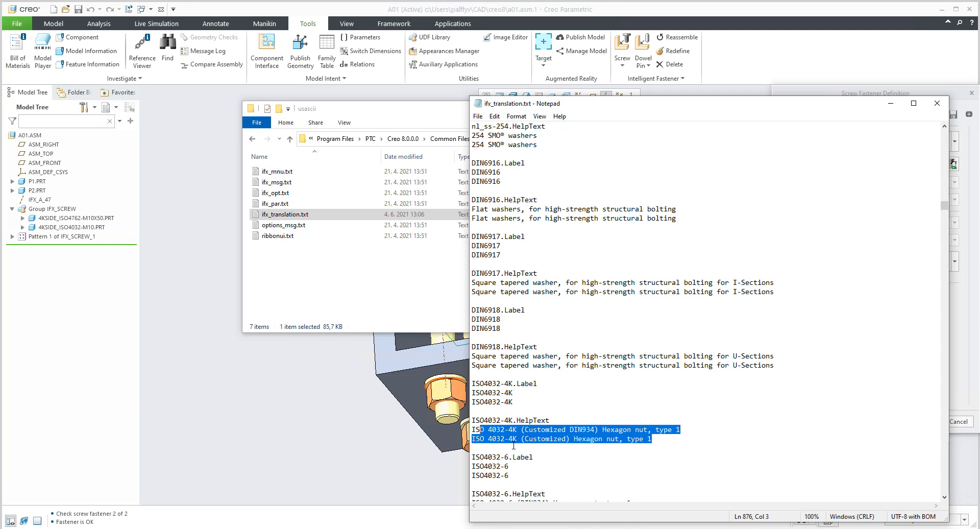
Close ifx_translation.txt and the usascii folder window to return to the Creo assembly.
{"action": "left_click", "coordinate": [937, 103]}
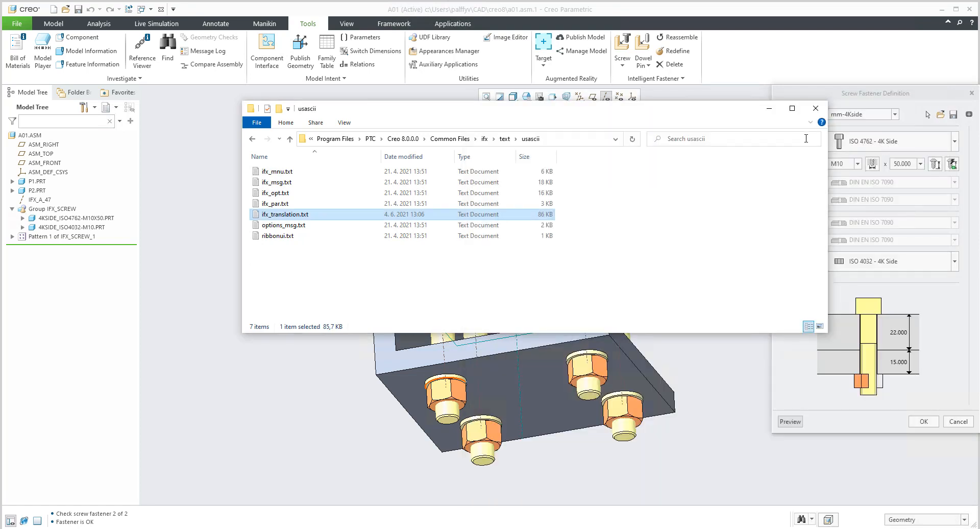
{"action": "left_click", "coordinate": [816, 103]}
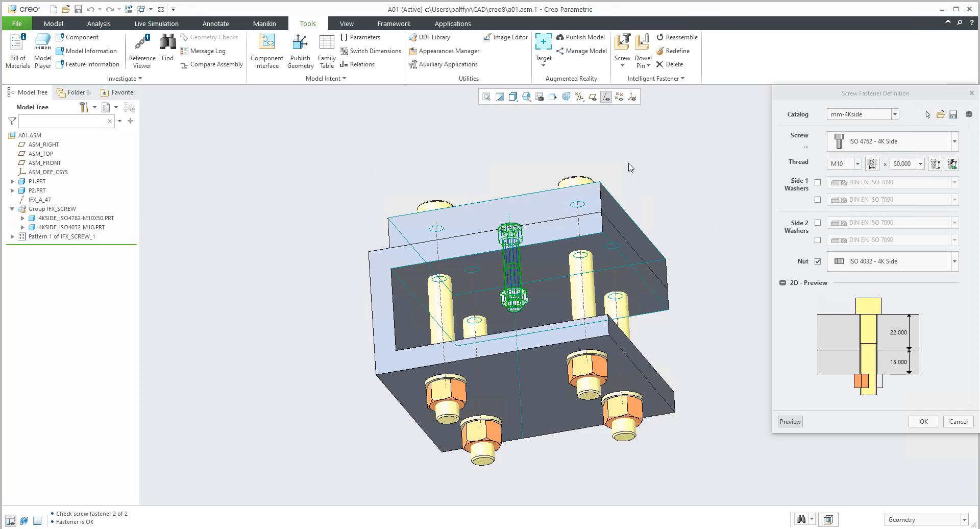
Choose mm-4Kside in the fastener catalog list and review its available screw types, keeping ISO 4762 - 4K Side.
{"action": "left_click", "coordinate": [887, 114]}
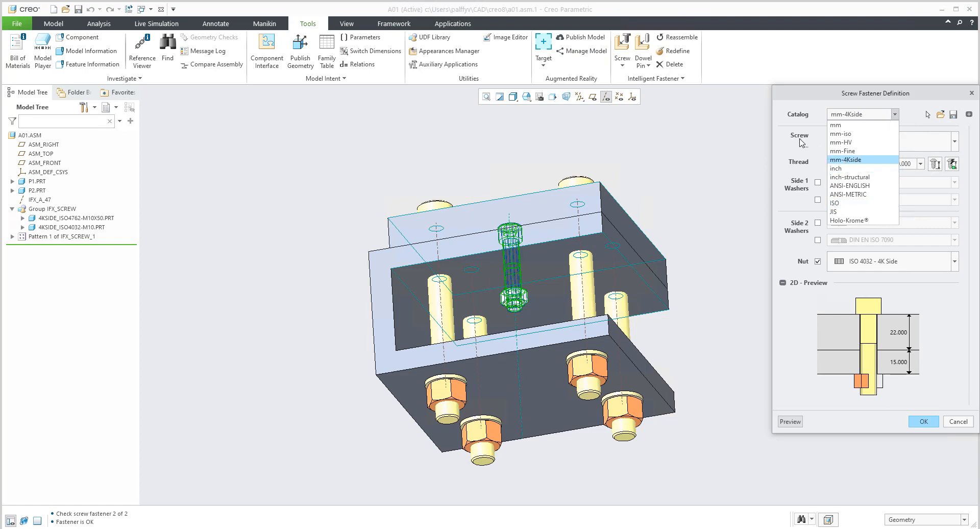
{"action": "left_click", "coordinate": [844, 160]}
{"action": "left_click", "coordinate": [862, 145]}
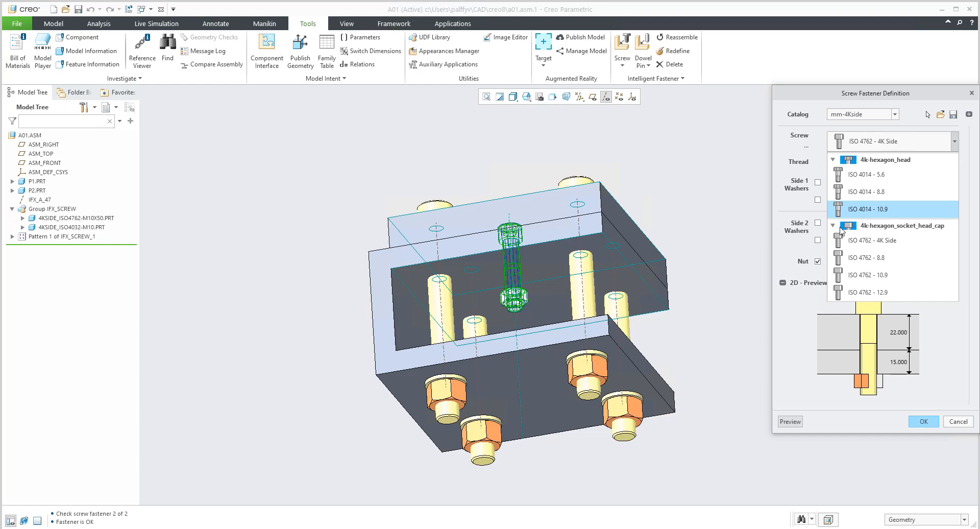
{"action": "left_click", "coordinate": [808, 149]}
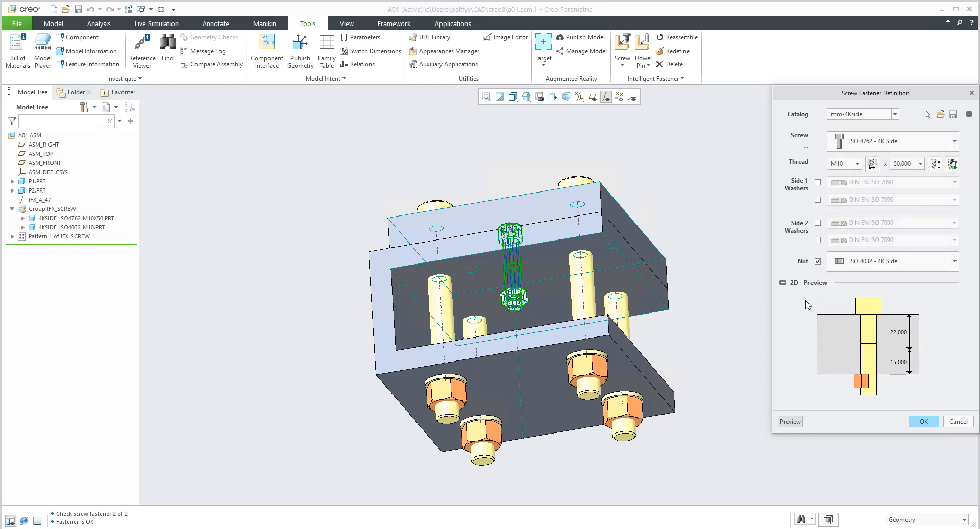
Review the nut types in the mm-4Kside catalog, including the help text of ISO 4032 - 4K Side, keeping the current nut.
{"action": "left_click", "coordinate": [874, 263]}
{"action": "left_click", "coordinate": [877, 263]}
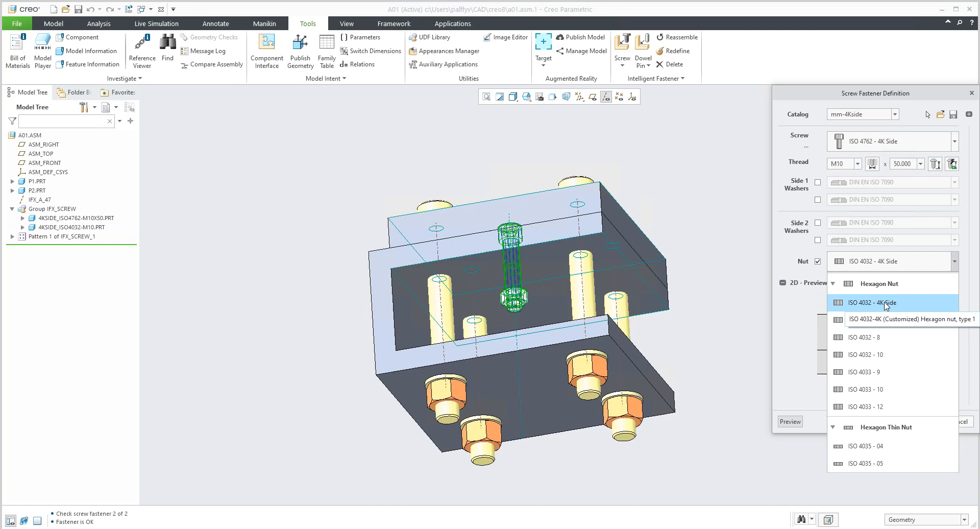
{"action": "left_click", "coordinate": [789, 315]}
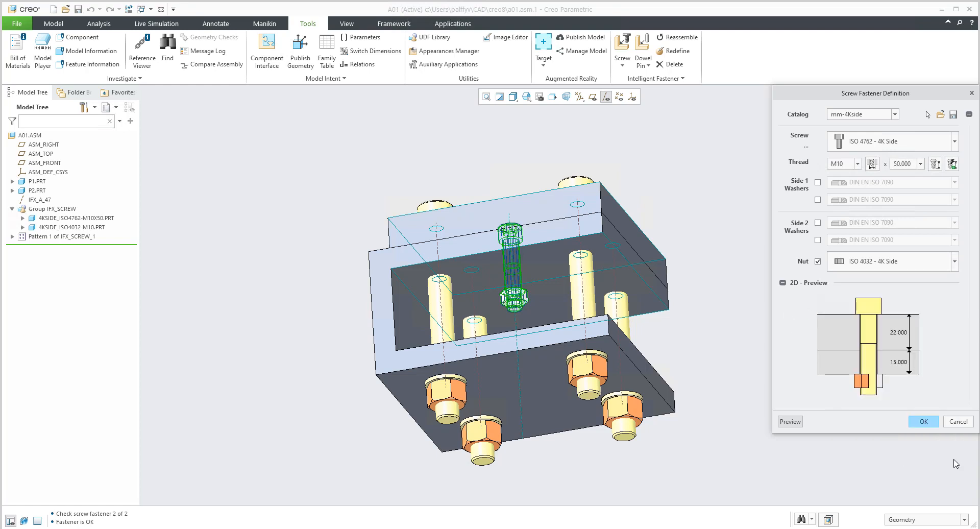
Cancel the screw fastener definition, close the fastener check, and orbit the assembly to view the screw heads from above.
{"action": "left_click", "coordinate": [962, 423]}
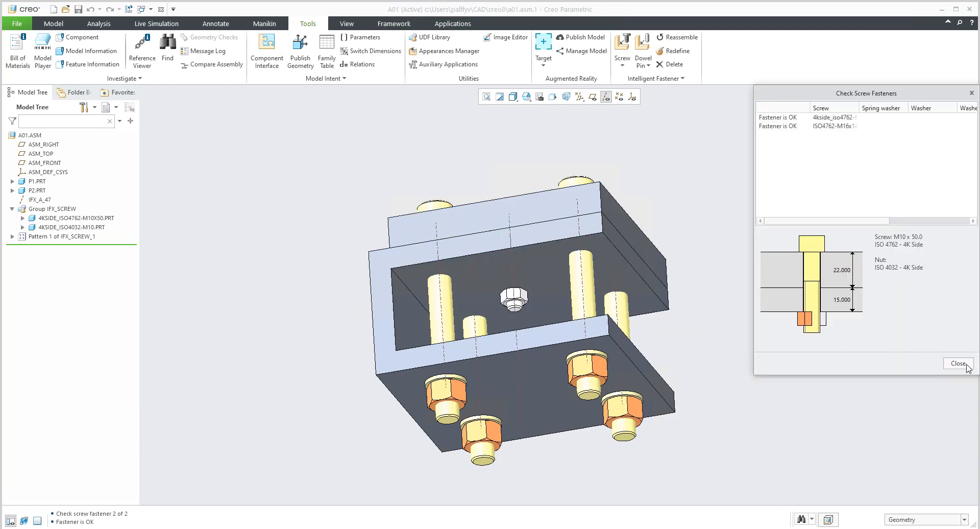
{"action": "left_click", "coordinate": [958, 364]}
{"action": "middle_click_drag", "start_coordinate": [527, 332], "coordinate": [535, 315]}
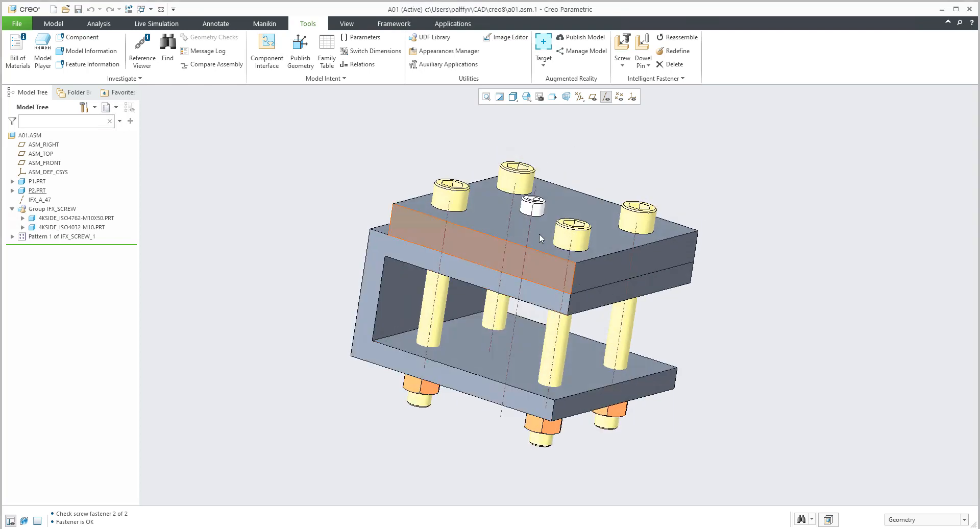